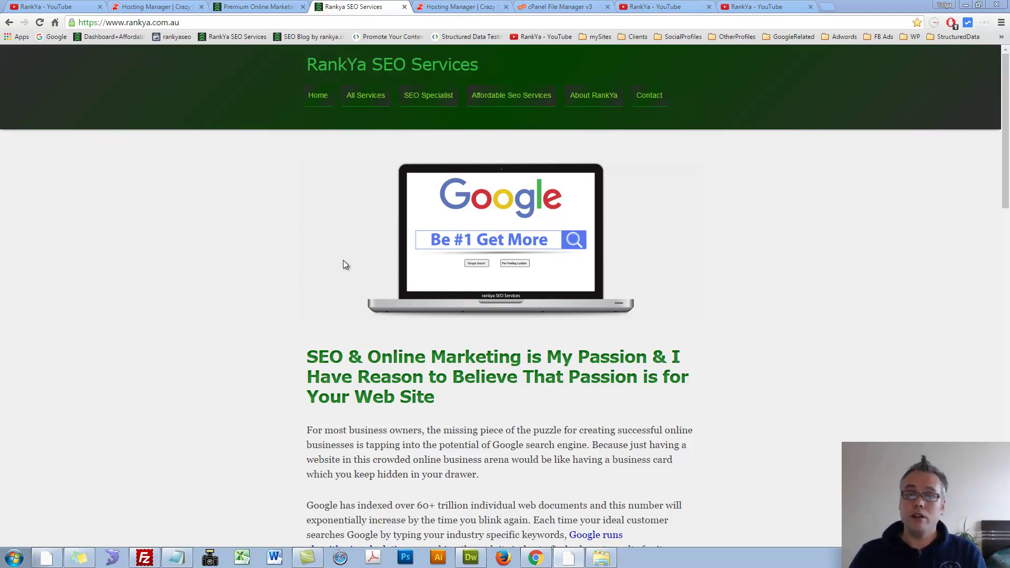
Step: Create a MySQL database named rankyaco_sample under Databases > MySQL Databases
left_click(460, 7)
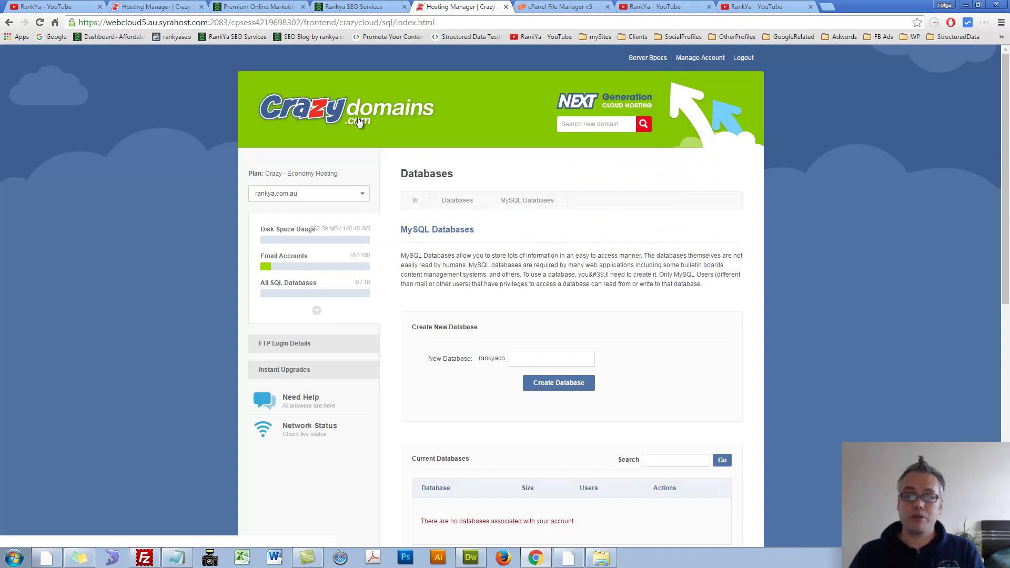
left_click(386, 118)
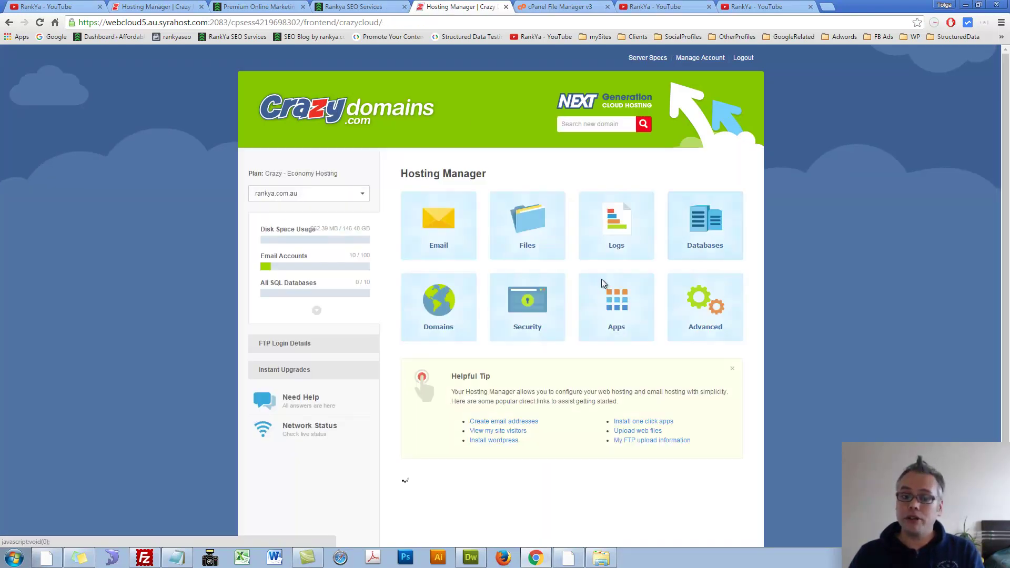
left_click(706, 239)
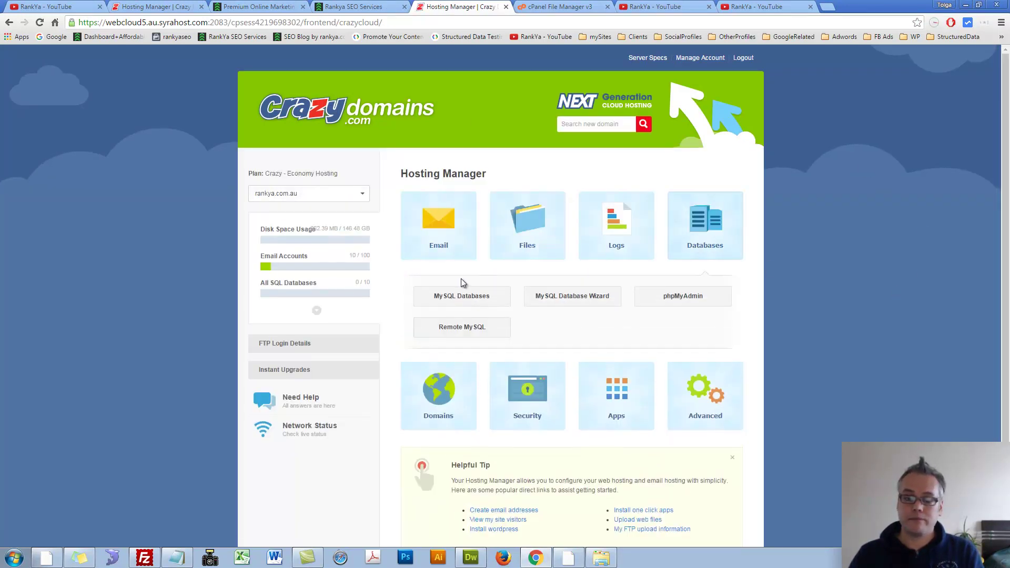
left_click(453, 296)
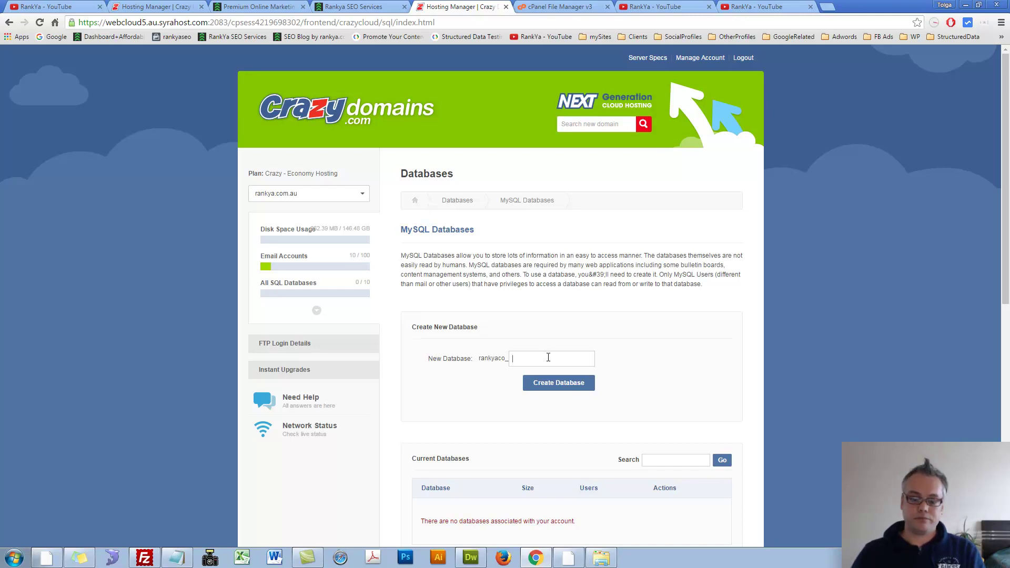
type("sample")
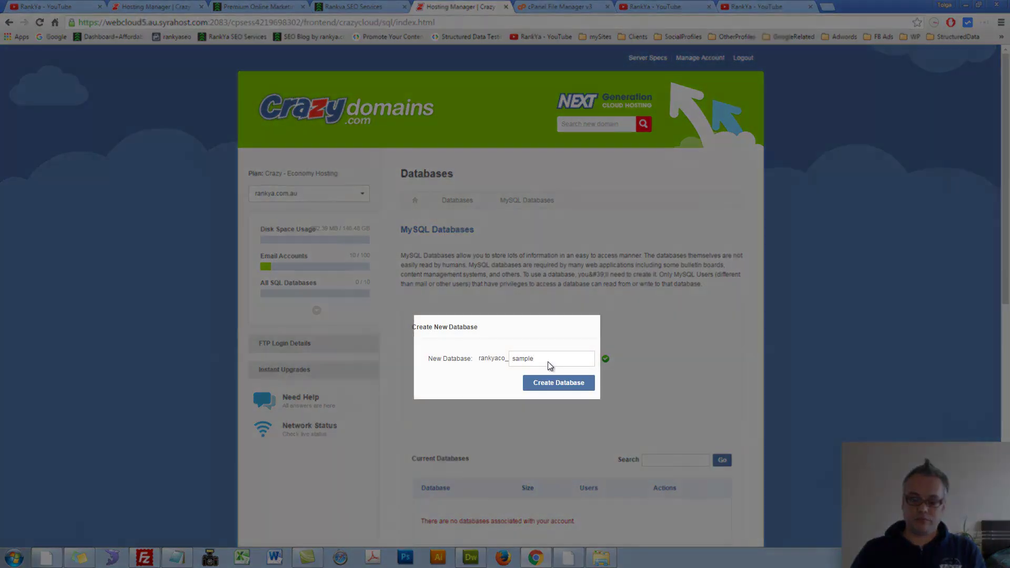
left_click(546, 381)
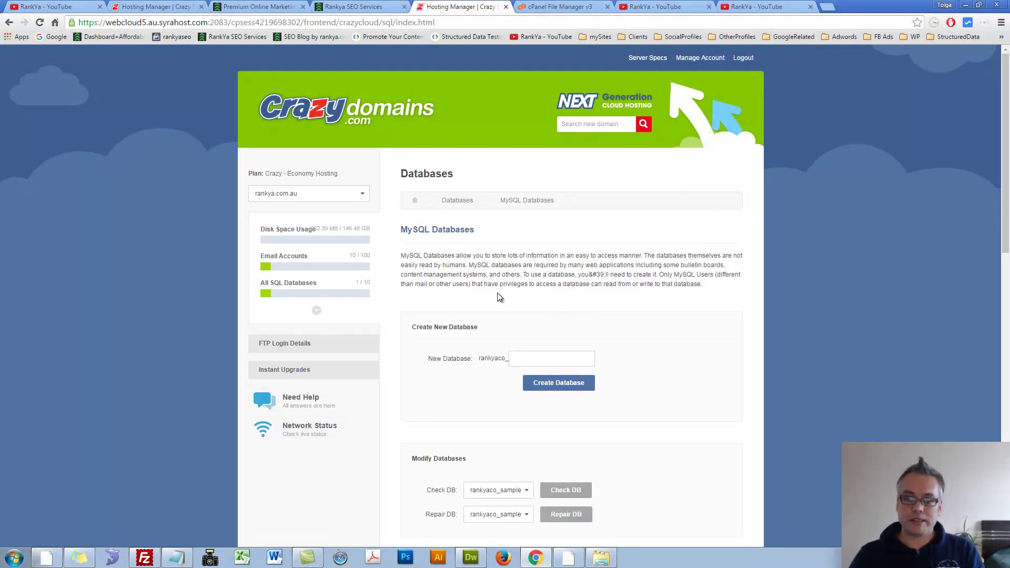
Step: Enter MySQL username rankyaco_name and paste a Very Strong password into both password fields
scroll(676, 333, "down", 4)
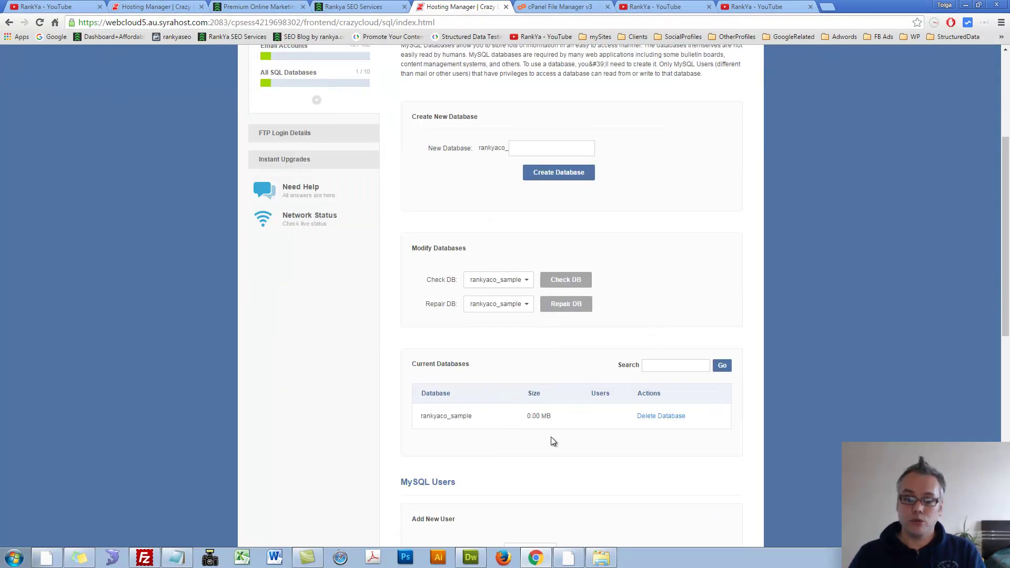
scroll(552, 438, "down", 4)
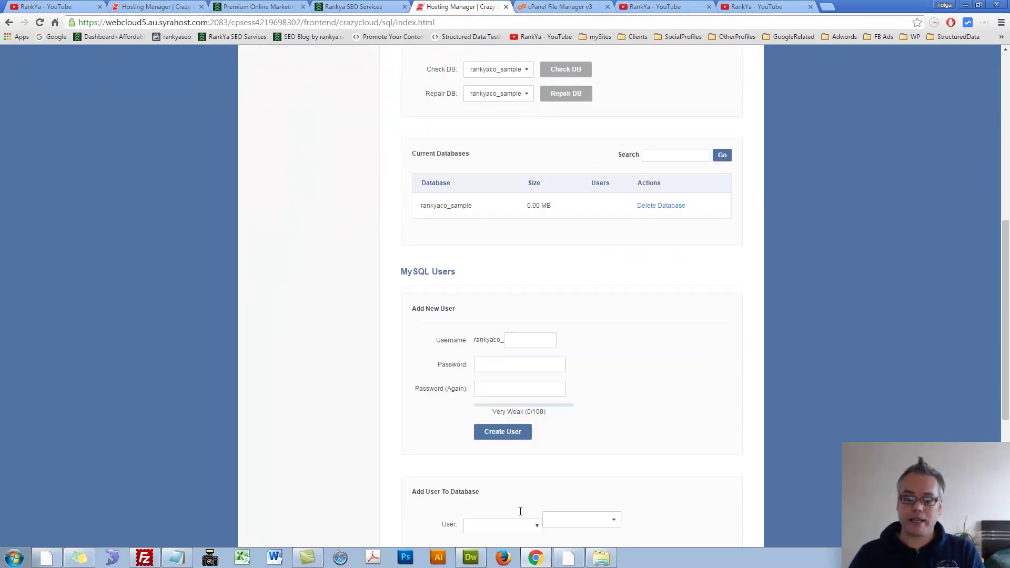
left_click(515, 345)
type("name")
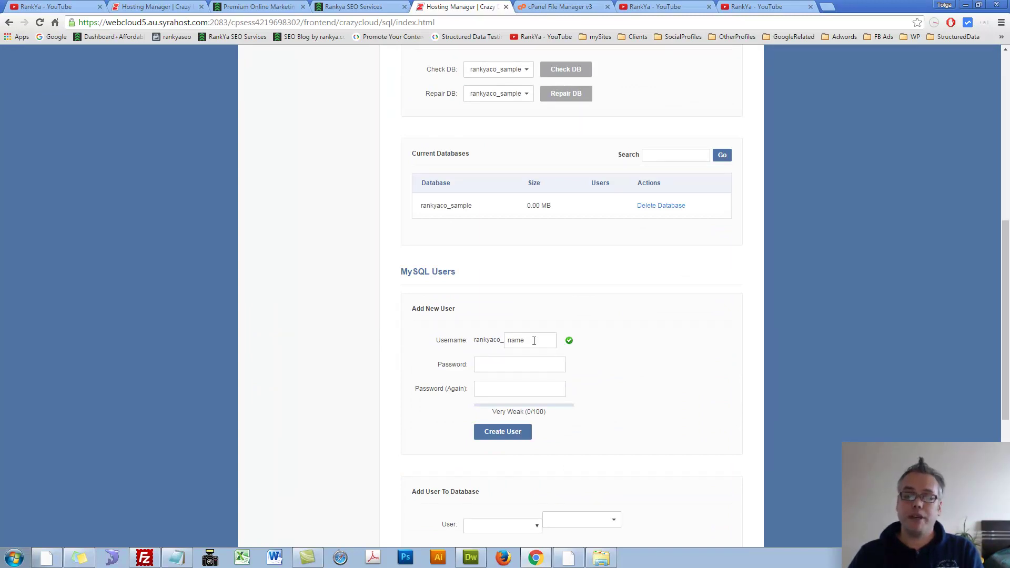
left_click(503, 364)
key("ctrl+v")
left_click(524, 388)
key("ctrl+v")
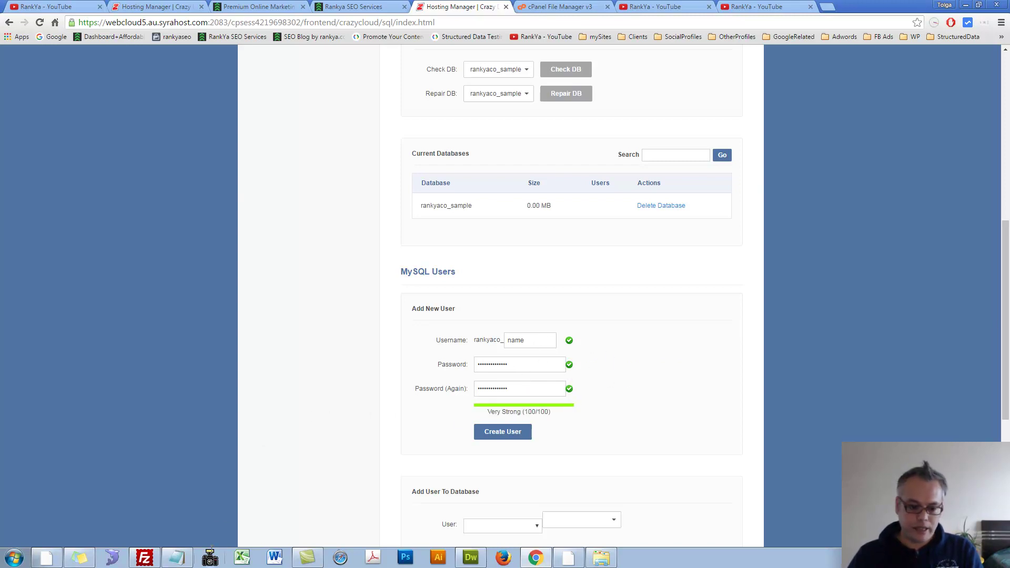
Step: Note rankyaco_sample, rankyaco_name and the pasted password on separate lines in sample_website_details.txt
left_click(177, 557)
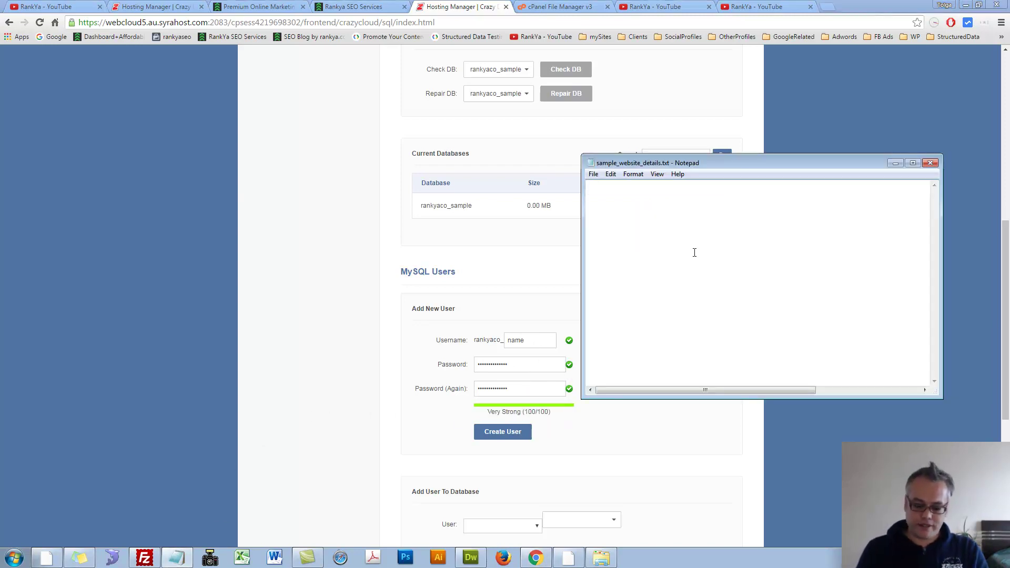
key("BackSpace")
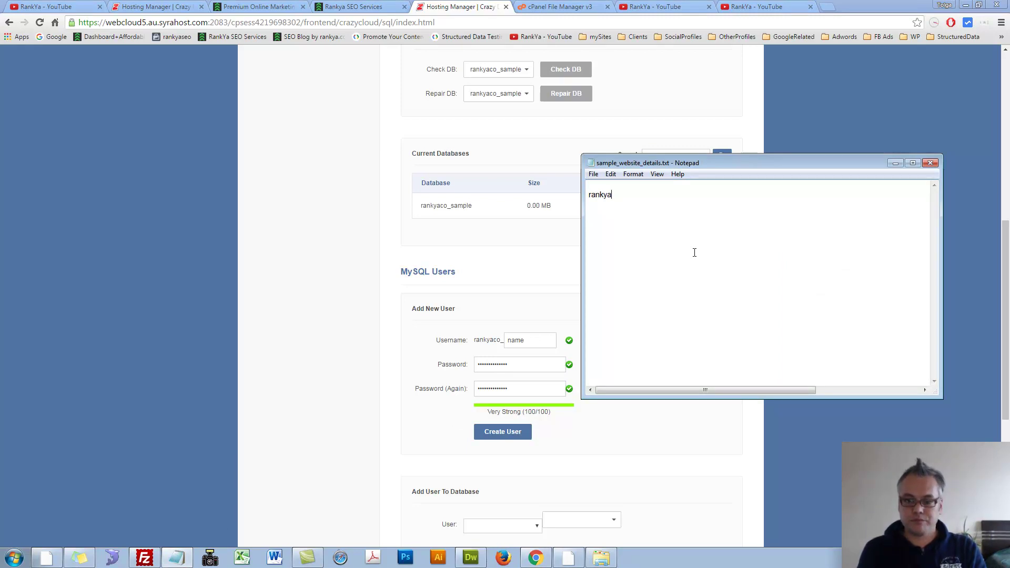
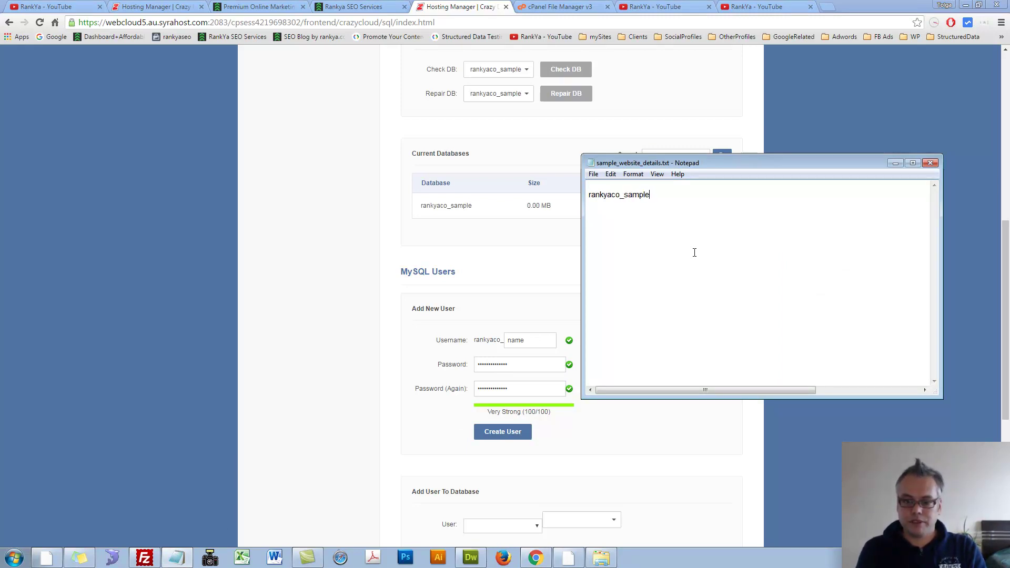
key("Return")
key("Return")
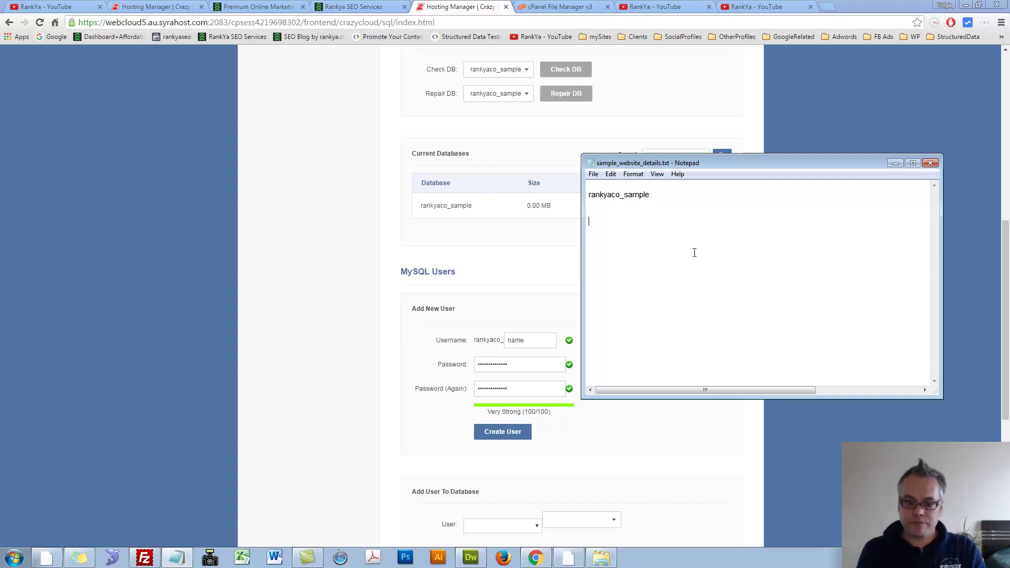
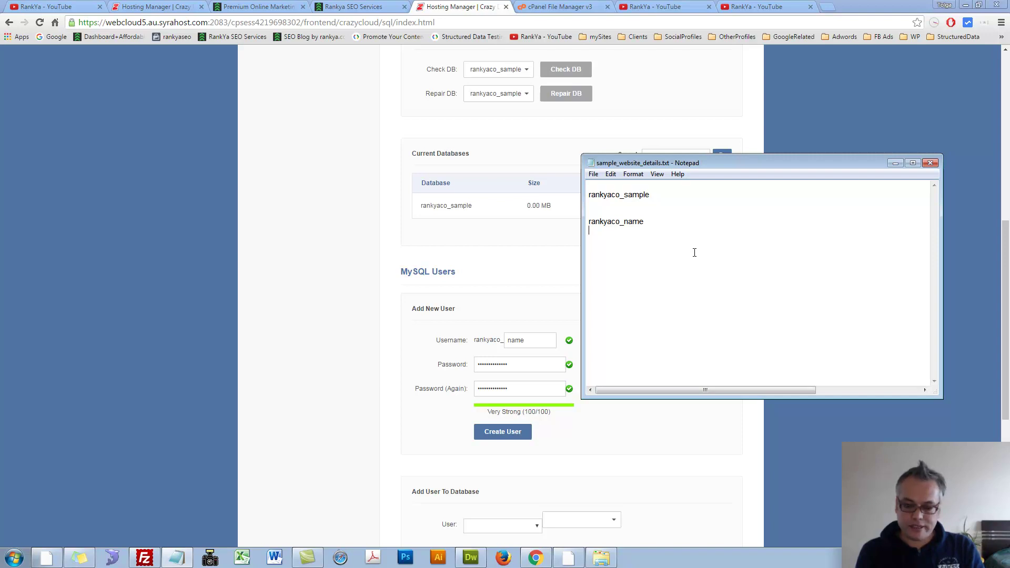
key("Return")
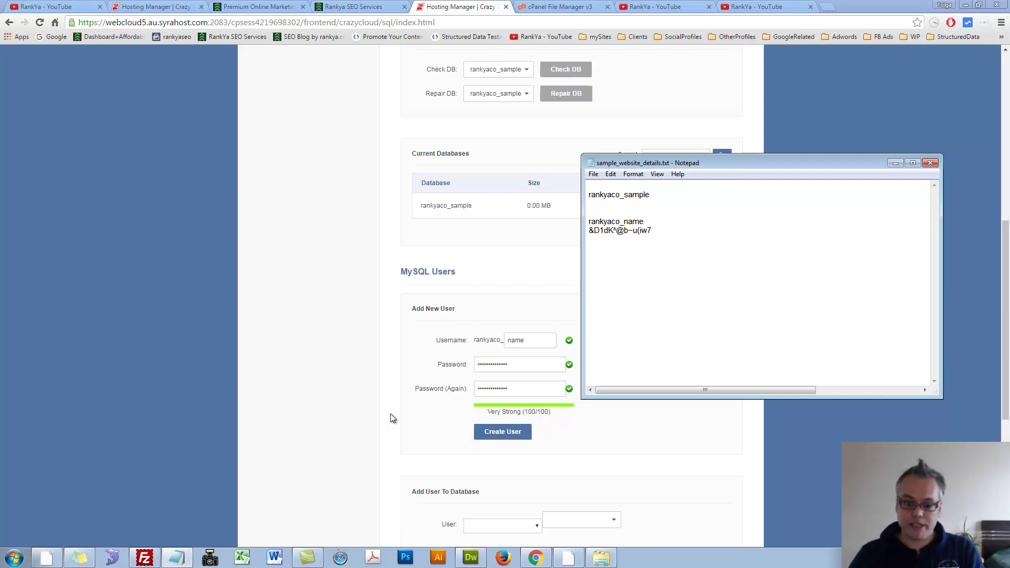
left_click(492, 441)
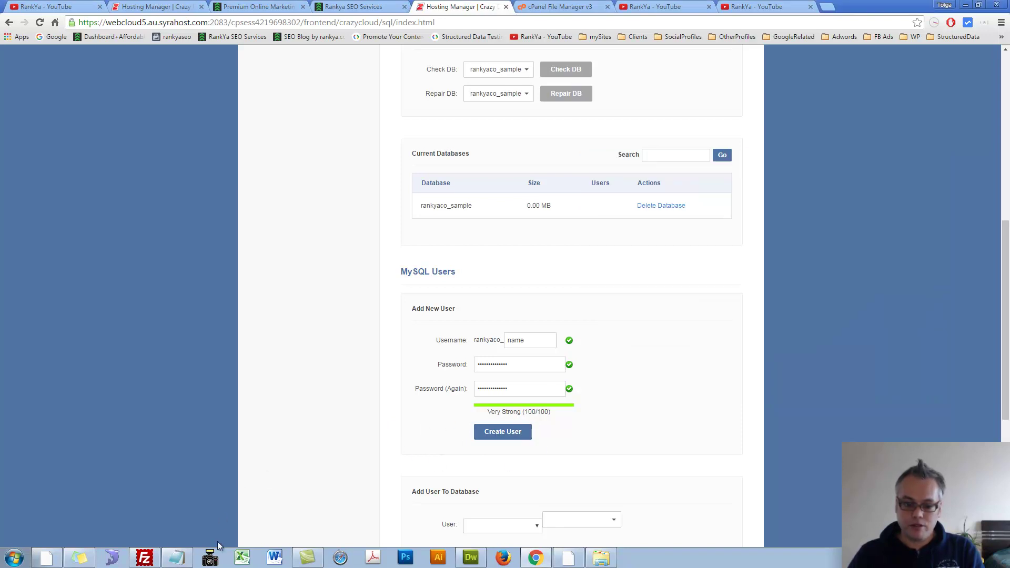
Step: Create the MySQL user rankyaco_name
key("alt+Tab")
left_click(329, 435)
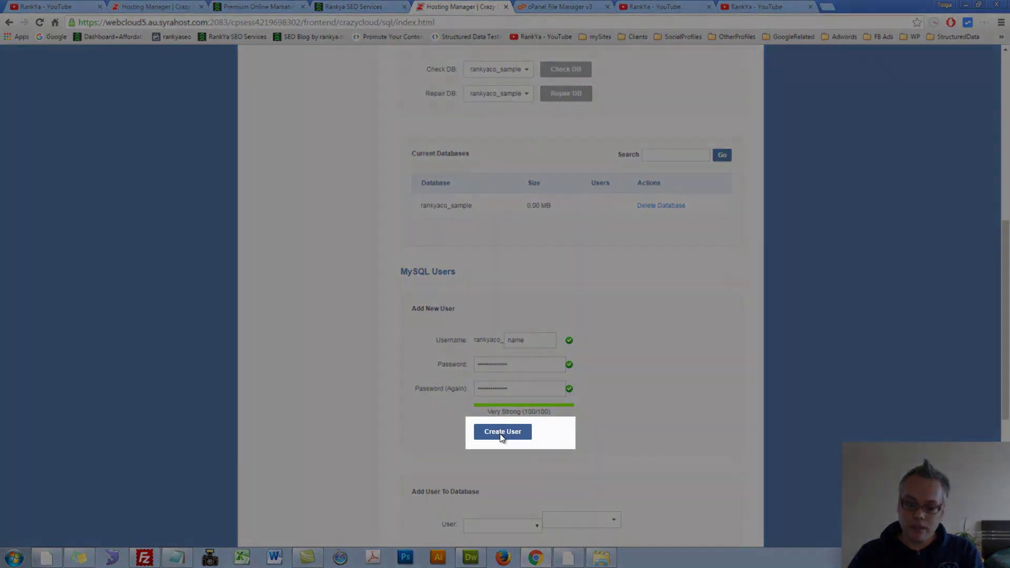
left_click(501, 434)
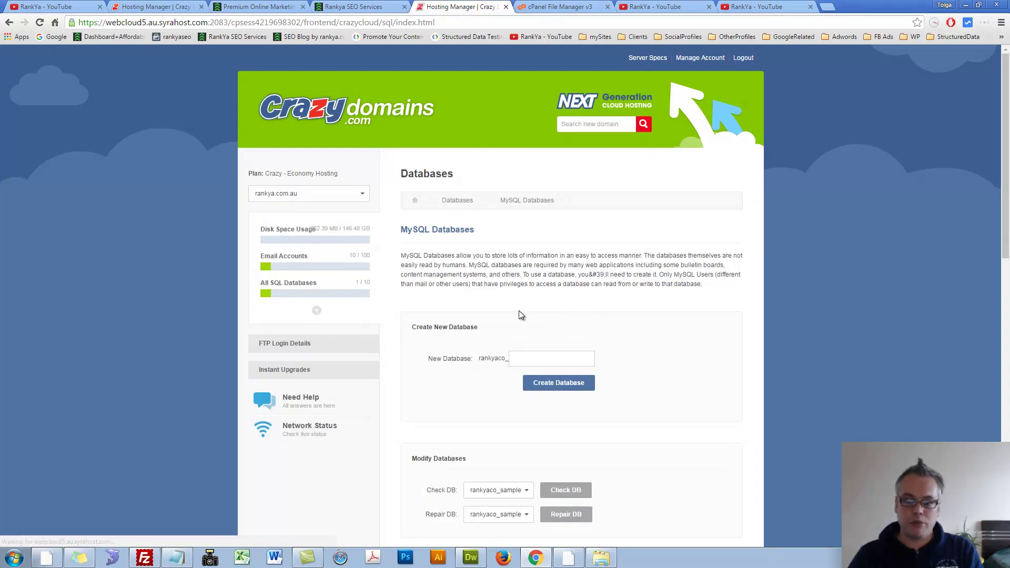
Step: Add rankyaco_name to the rankyaco_sample database with ALL PRIVILEGES granted
scroll(700, 382, "down", 12)
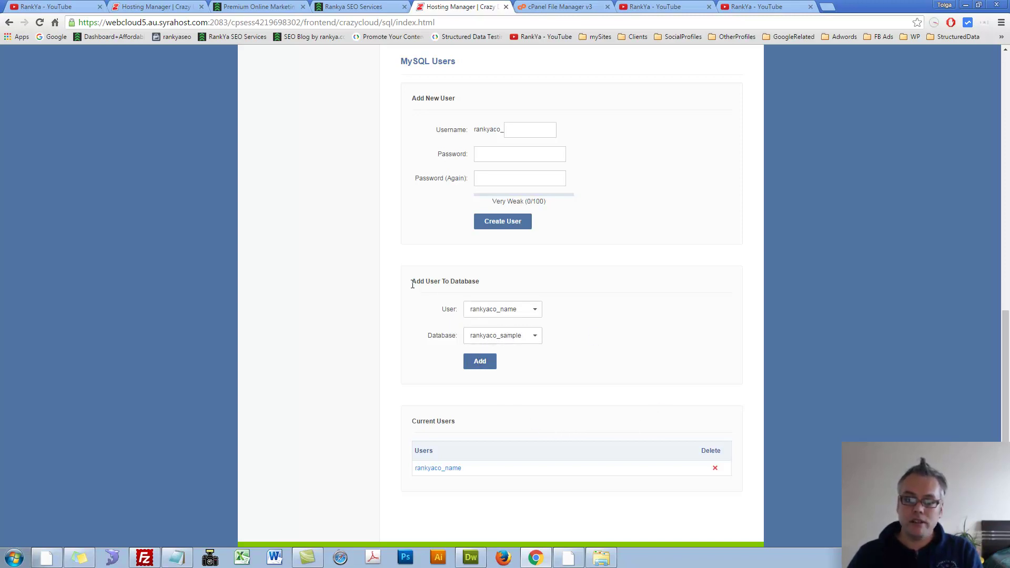
left_click_drag(412, 282, 487, 283)
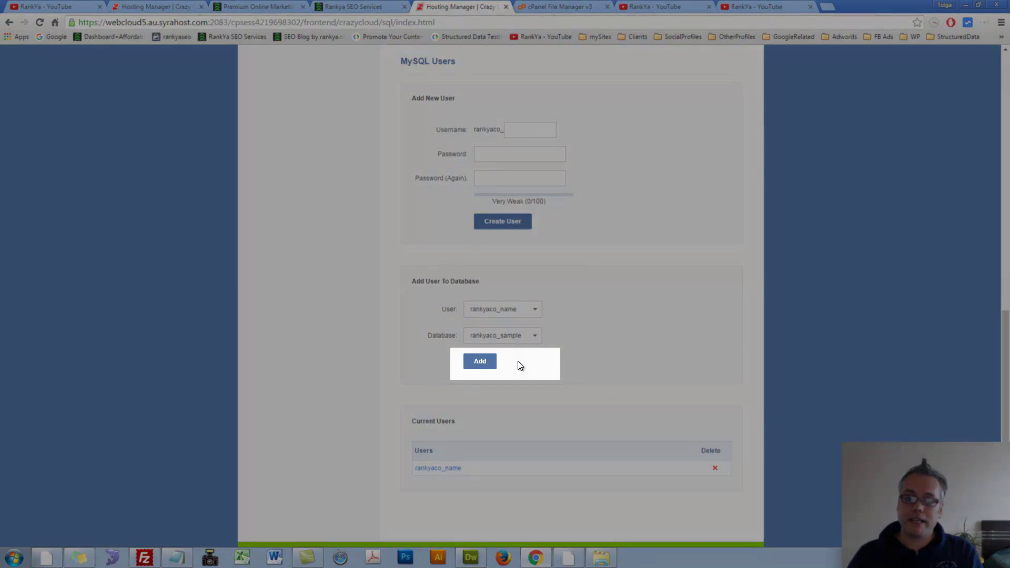
left_click(480, 361)
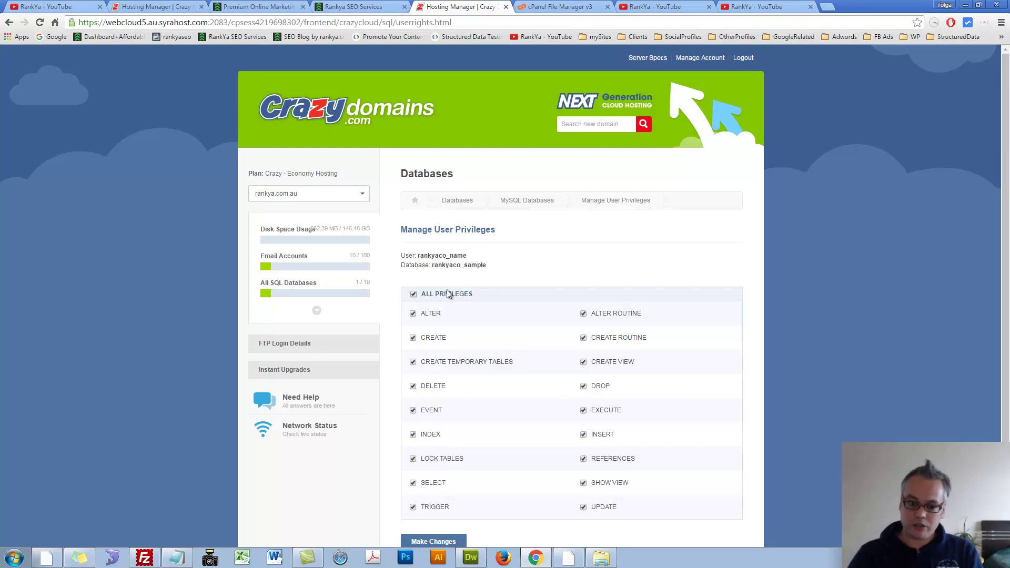
left_click(462, 294)
scroll(496, 248, "down", 2)
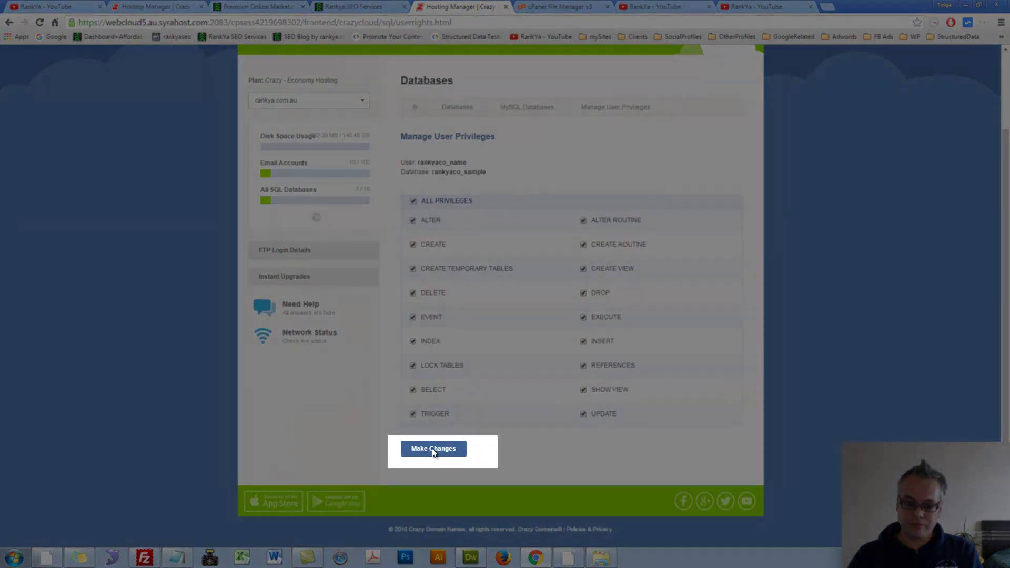
left_click(433, 448)
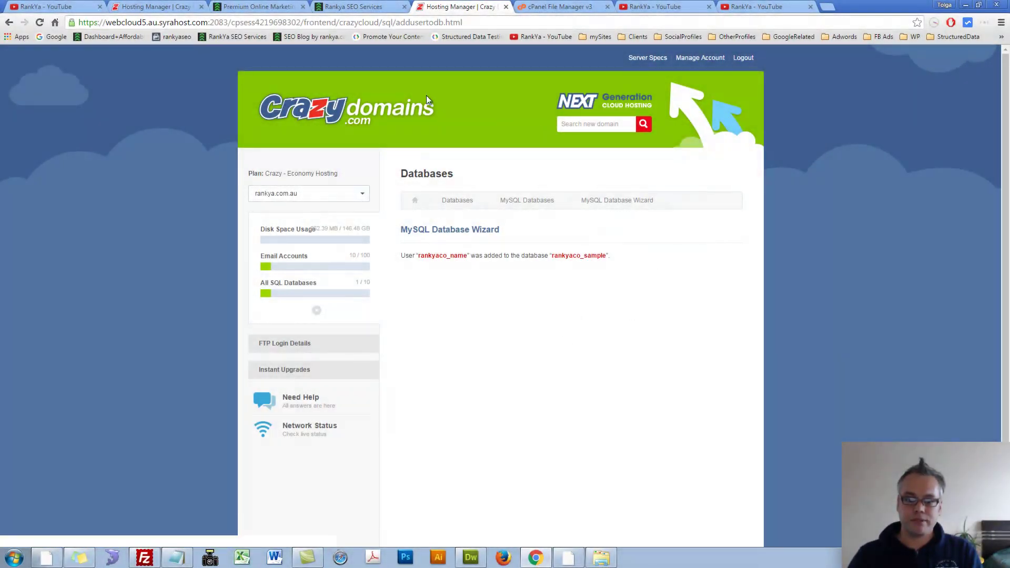
Step: View the Apps installation options on the Hosting Manager home, then switch to the RankYa YouTube channel
left_click(387, 128)
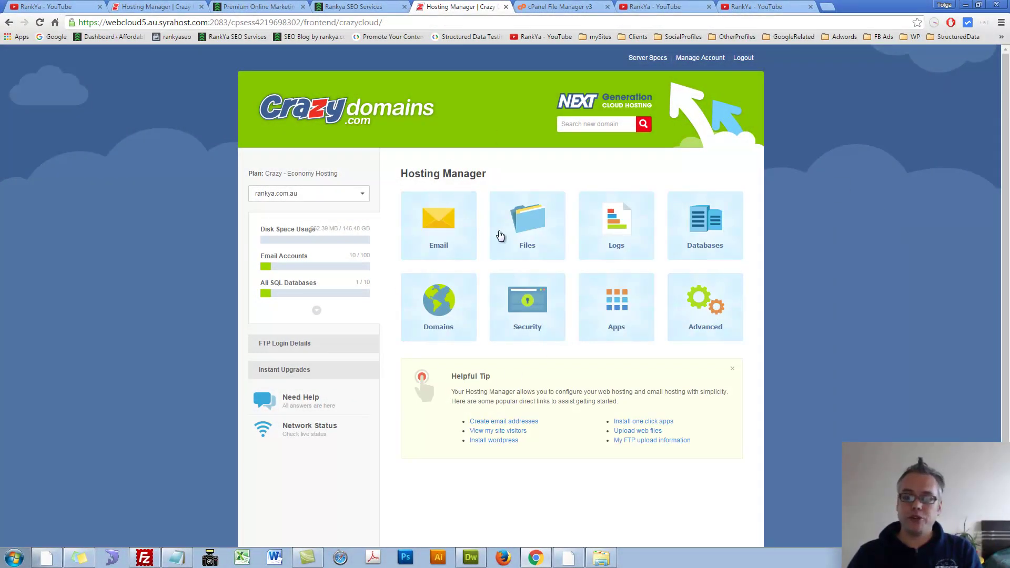
left_click(623, 309)
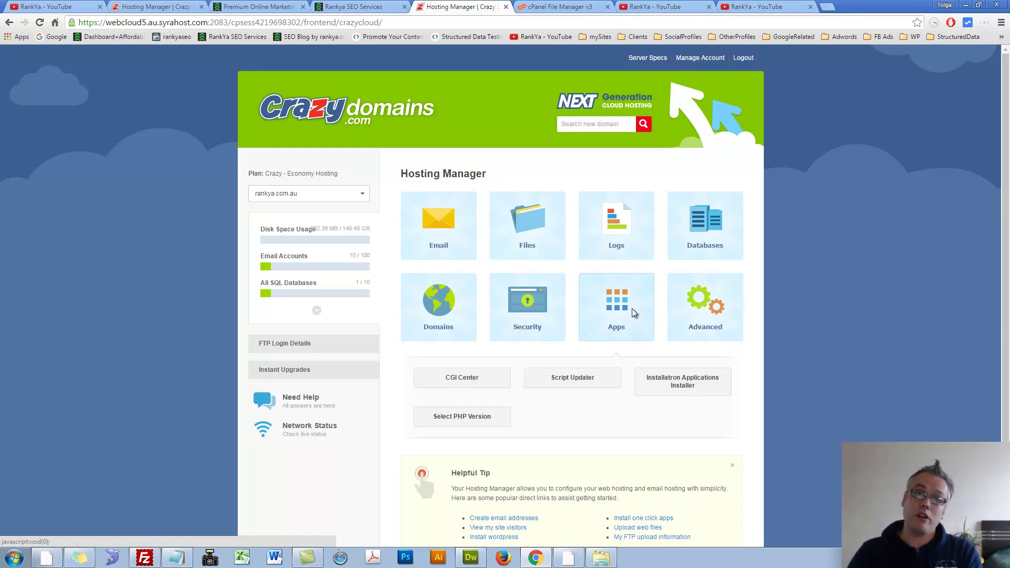
left_click(658, 6)
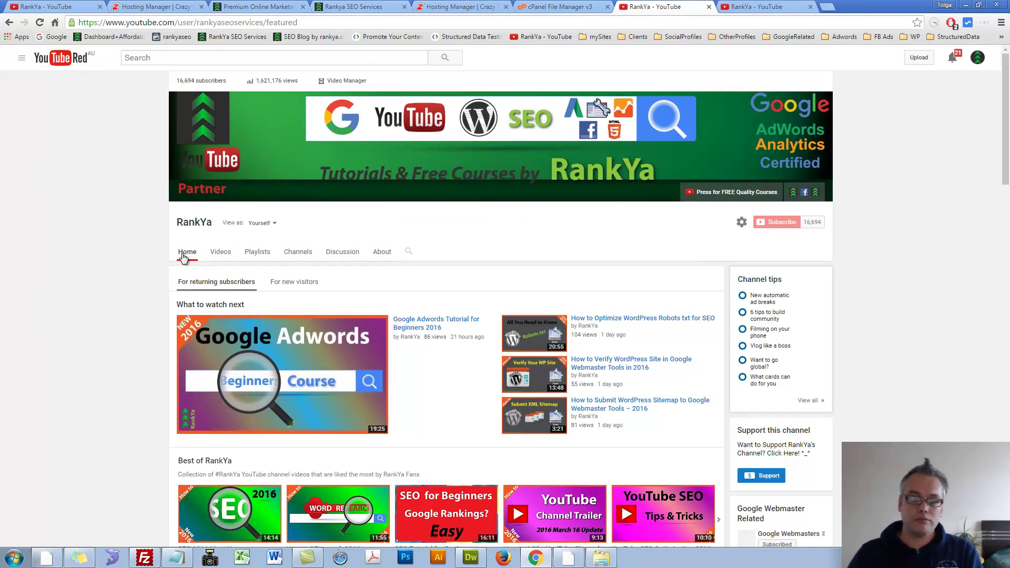
Step: Search the RankYa channel for 'install wordpress'
left_click(410, 251)
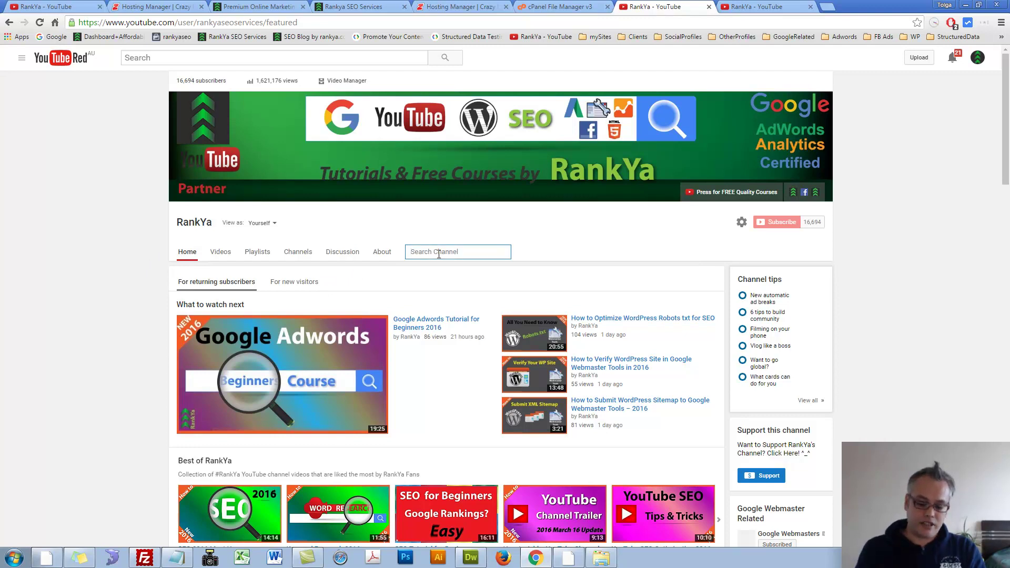
type("install wordpress")
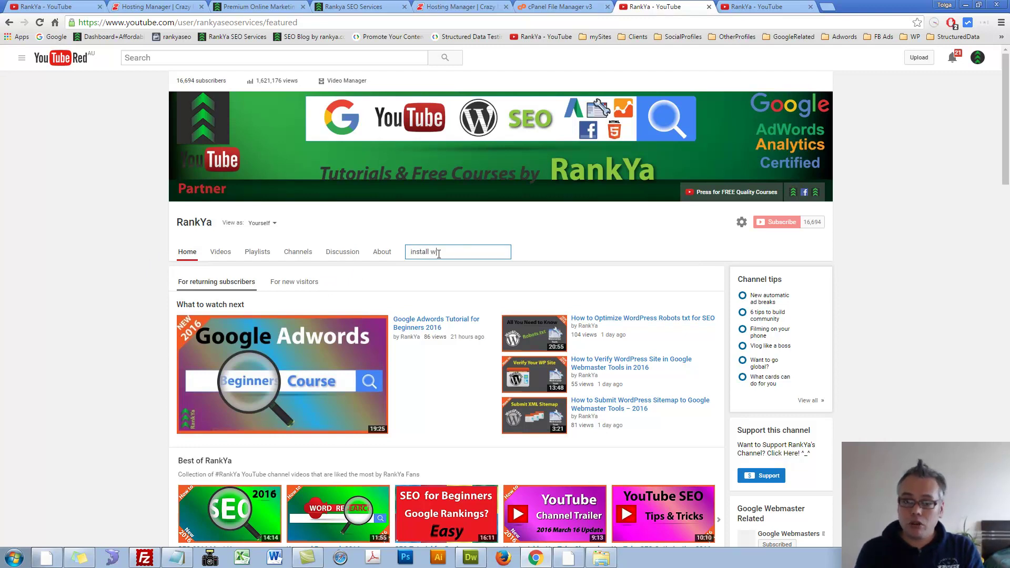
key("Return")
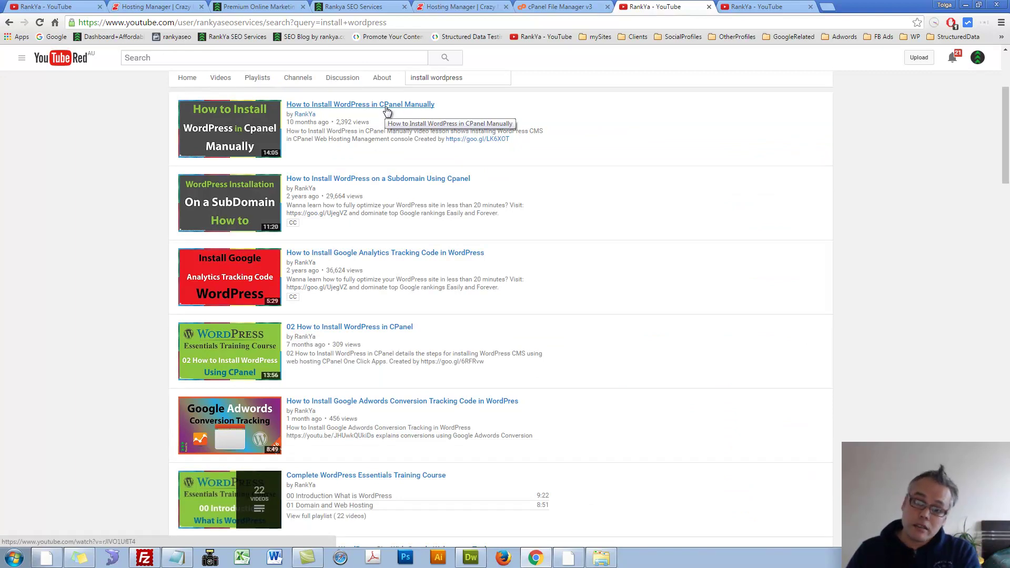
Step: Open WordPress in the Installatron installer and start a new installation
left_click(452, 7)
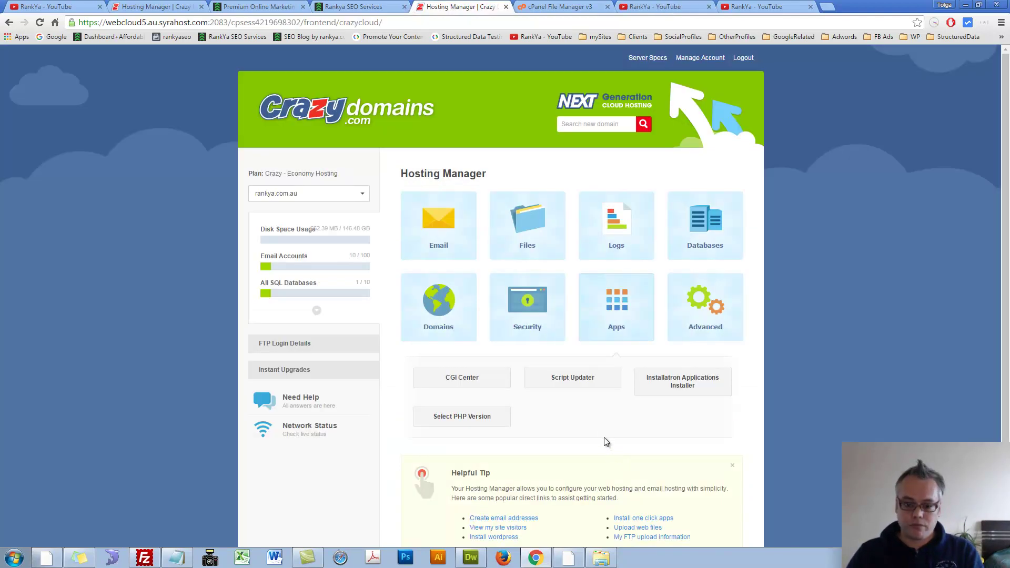
left_click(655, 383)
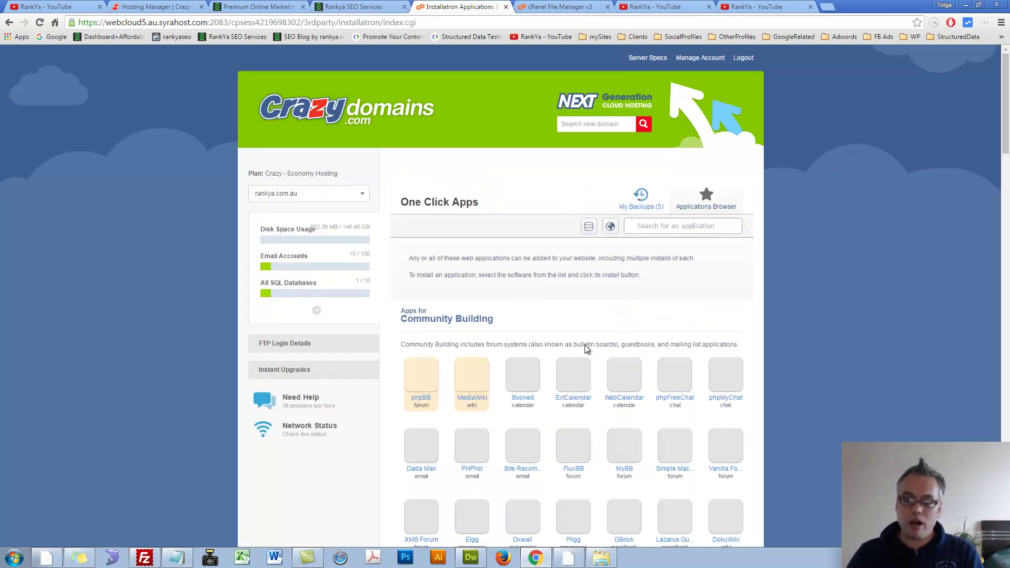
scroll(368, 442, "down", 8)
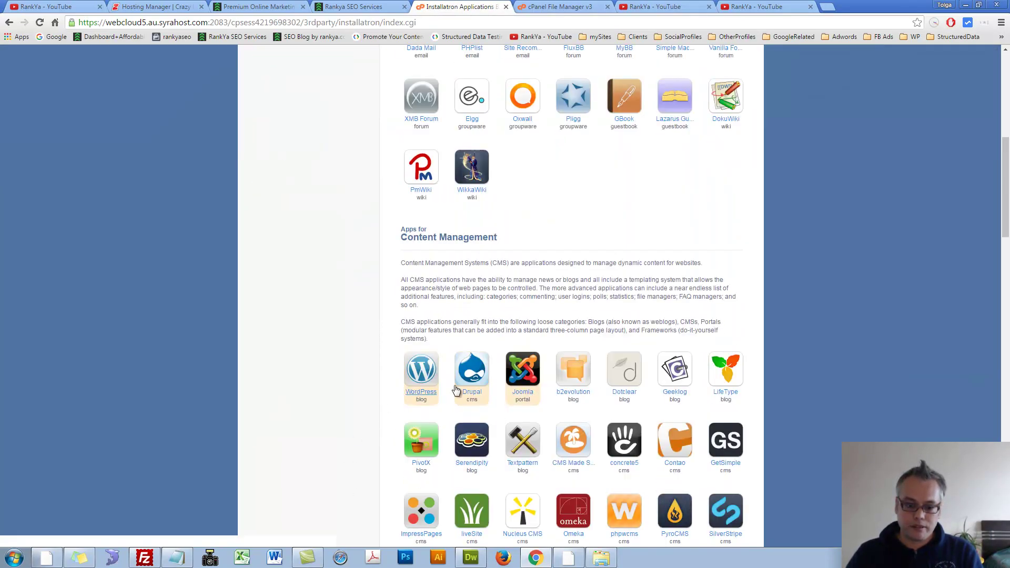
left_click(420, 392)
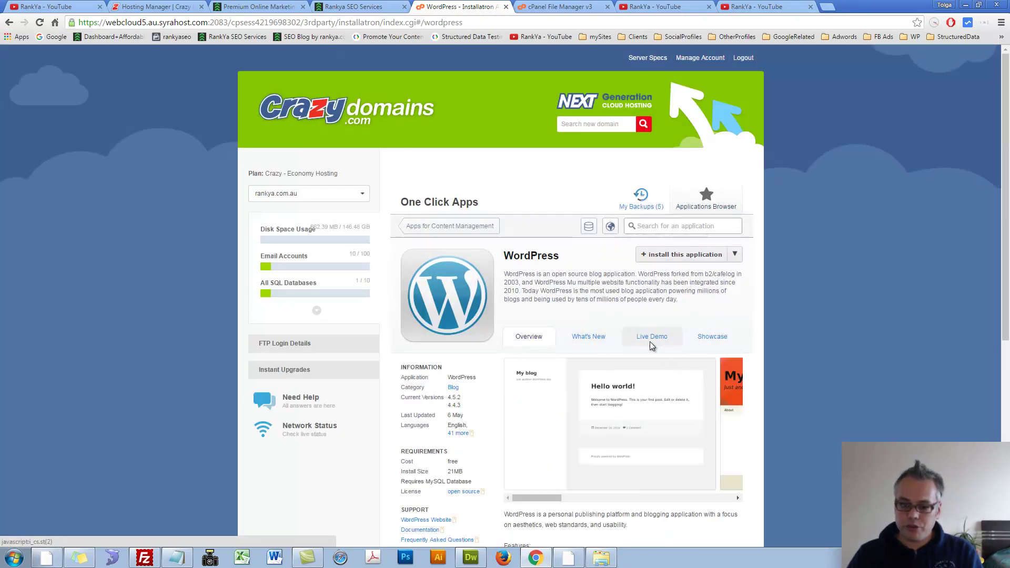
left_click(679, 256)
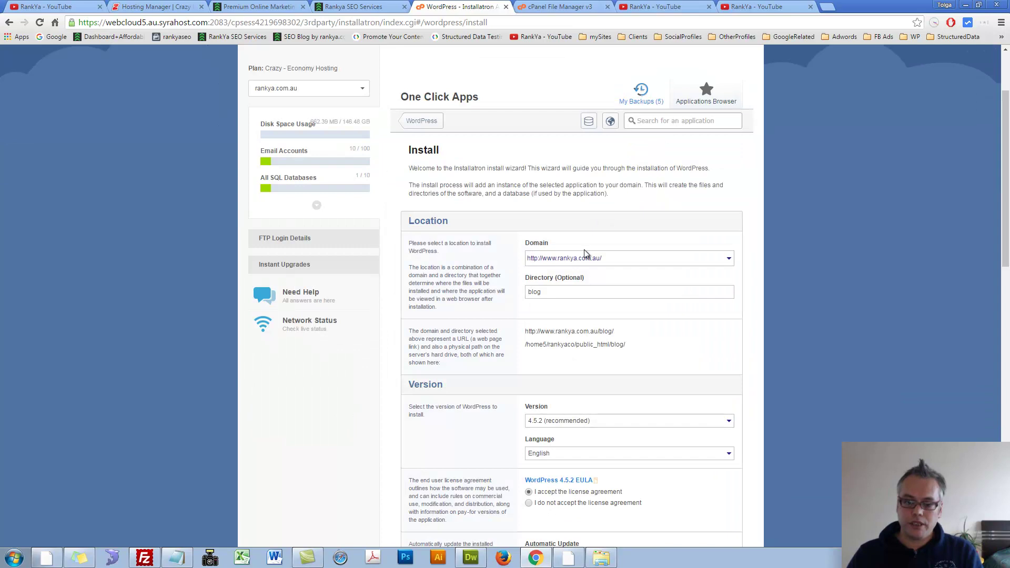
Step: Clear 'blog' from the Directory field so WordPress installs at the domain root
double_click(567, 291)
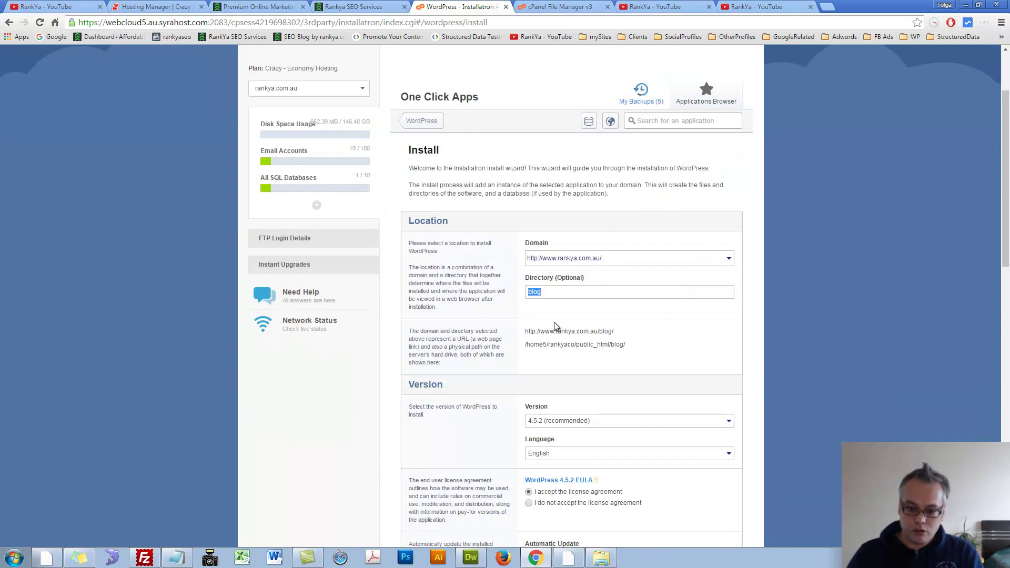
key("BackSpace")
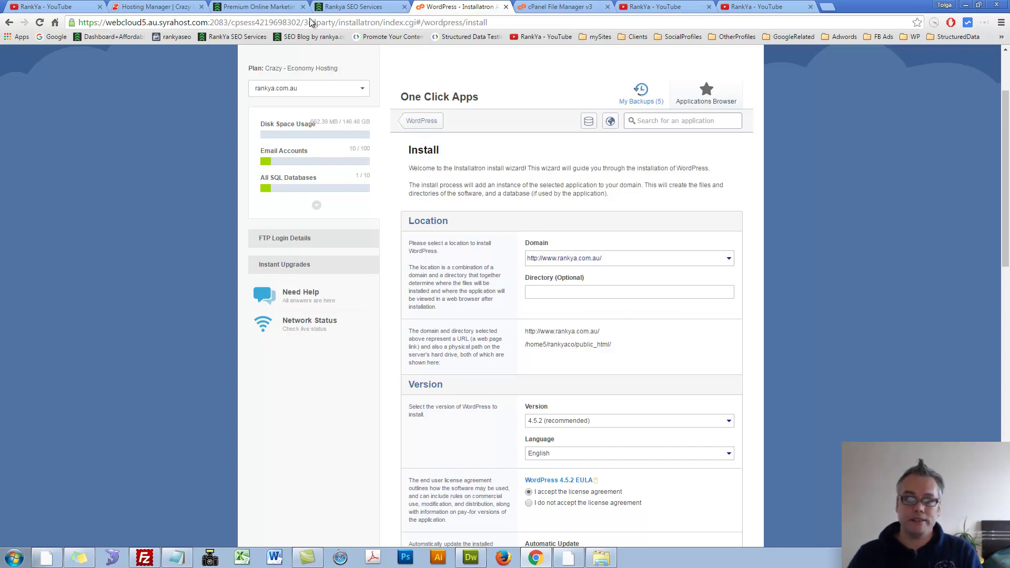
left_click(354, 6)
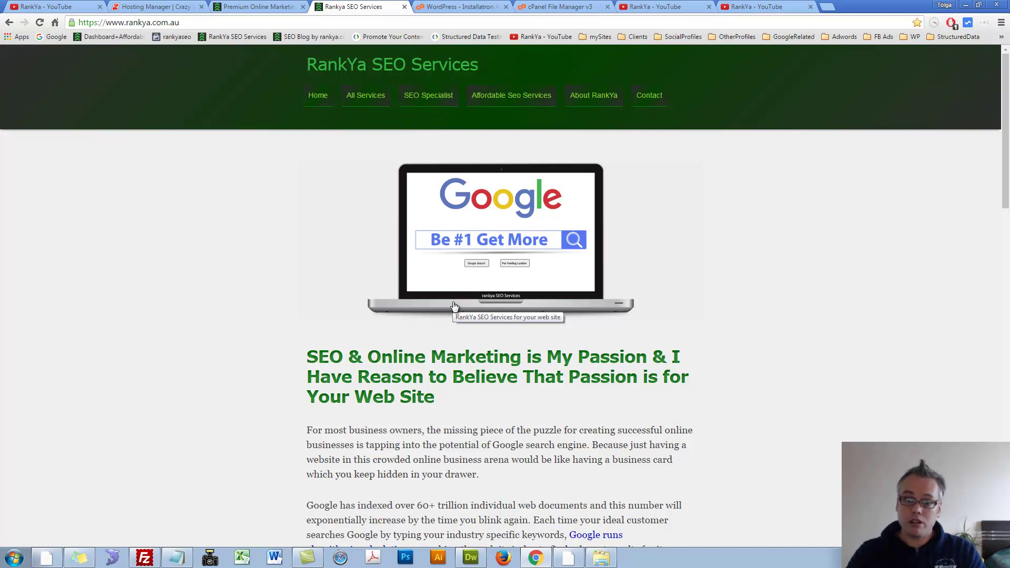
left_click(480, 6)
Step: Review the WordPress 4.5.2 license agreement, then scroll down to the administrator username in Settings
scroll(392, 256, "down", 3)
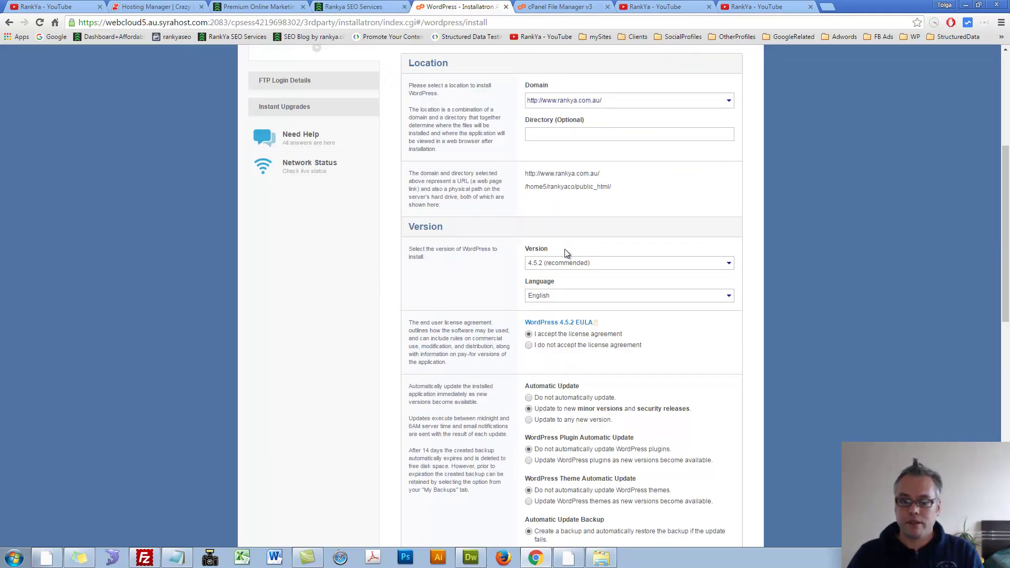
left_click(549, 323)
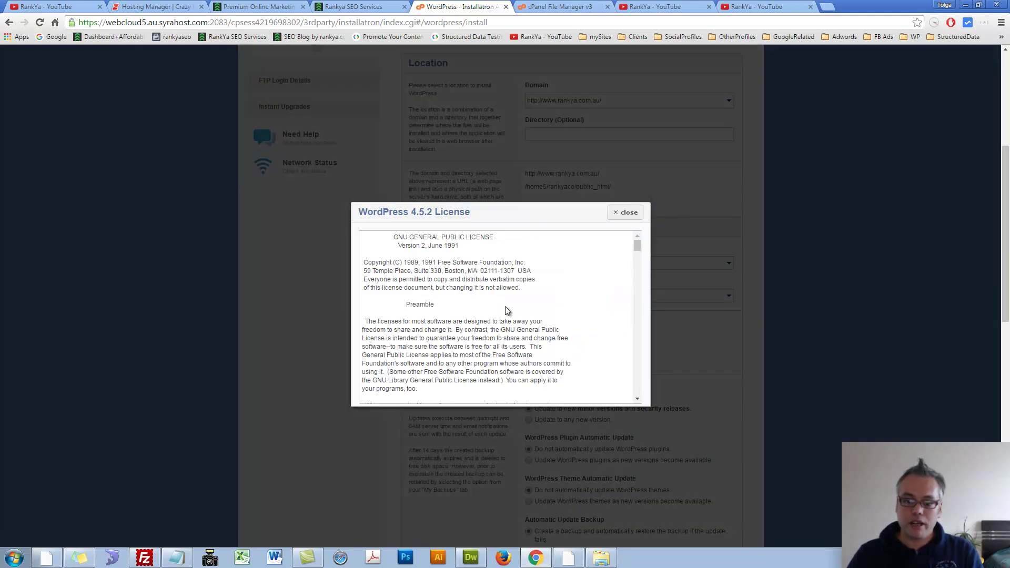
left_click(628, 213)
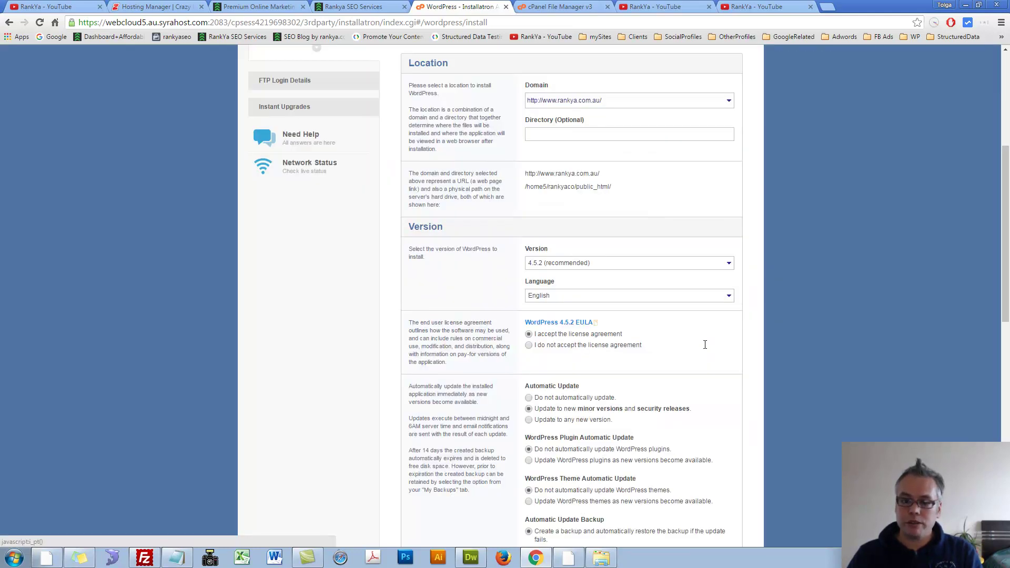
scroll(459, 344, "down", 2)
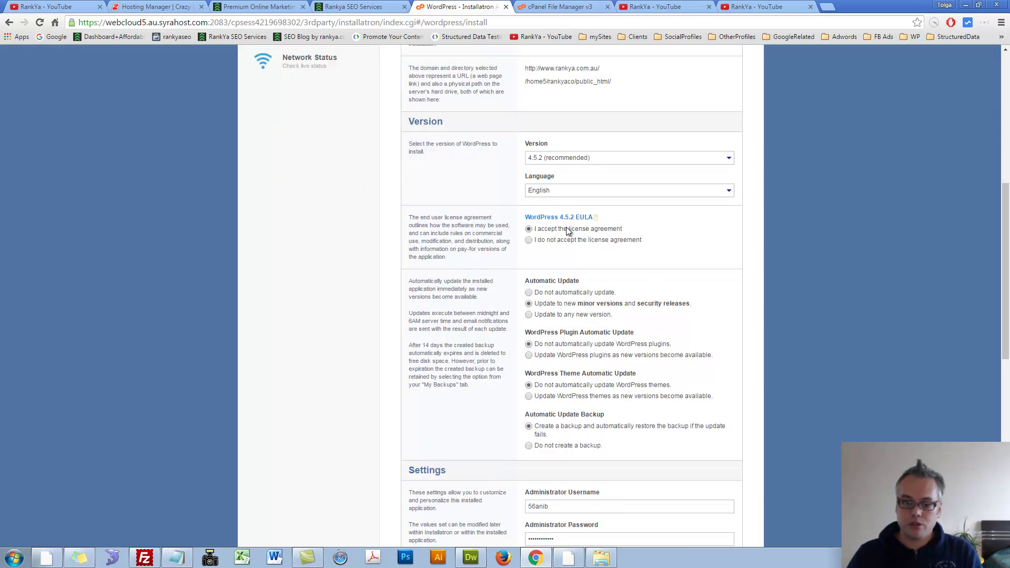
scroll(471, 296, "down", 2)
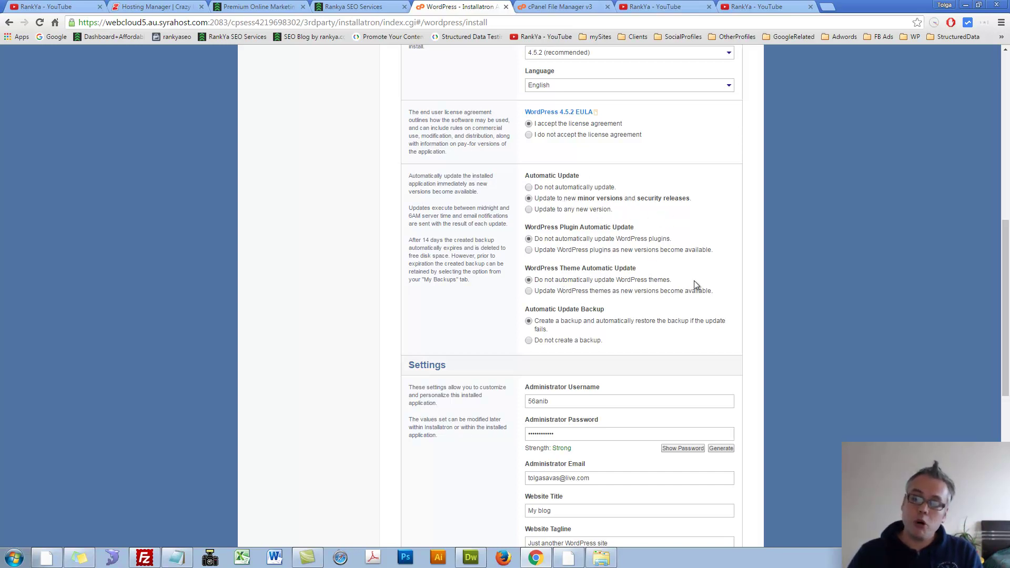
scroll(474, 358, "down", 3)
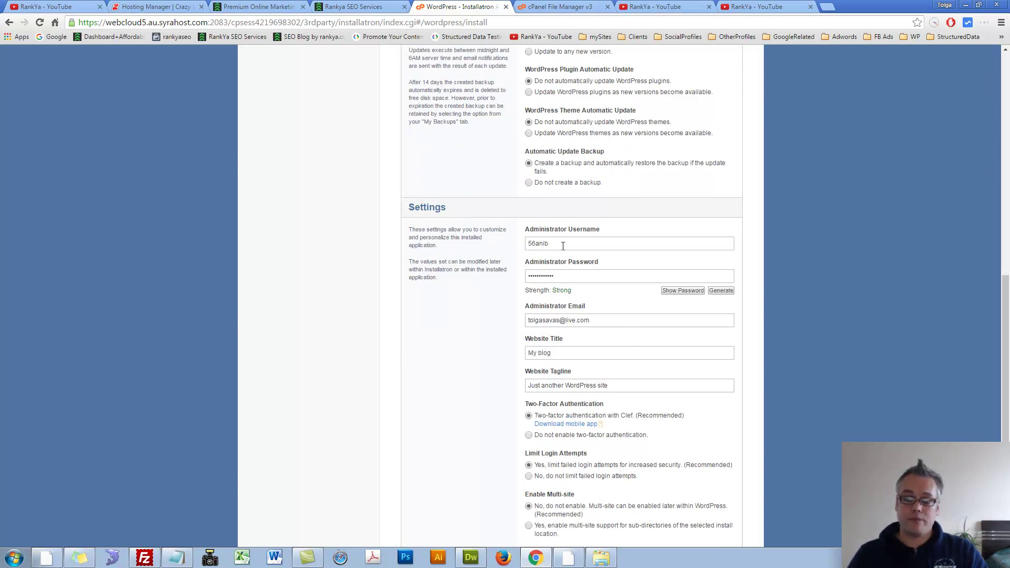
left_click_drag(563, 247, 501, 243)
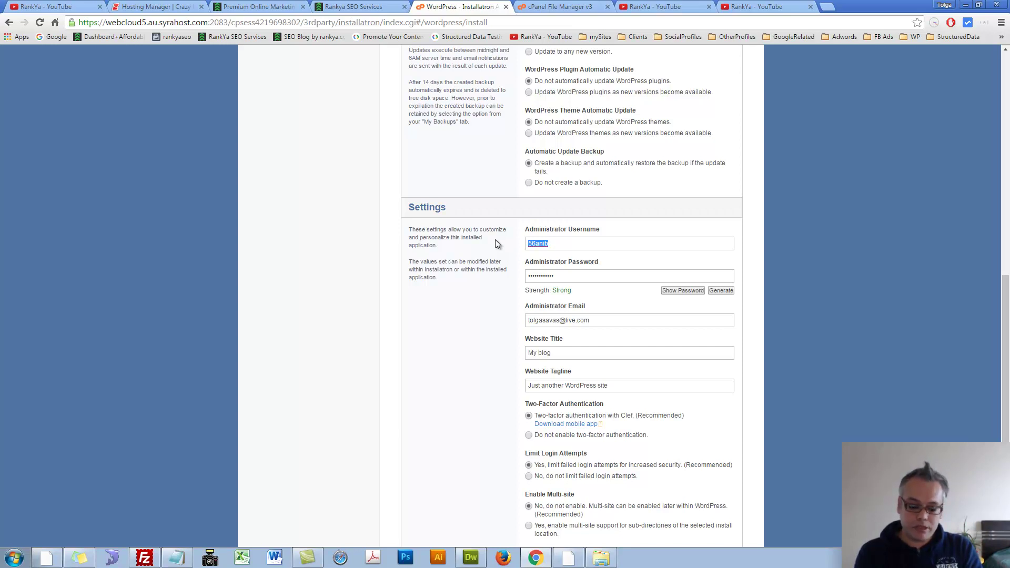
Step: Change the administrator username to 'yourname'
type("gi")
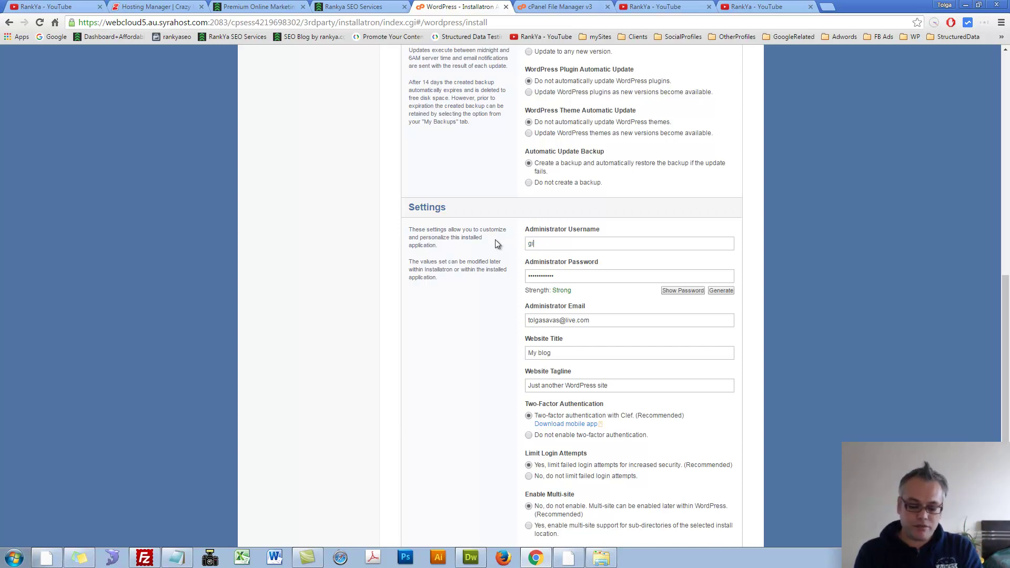
type("veyouruse")
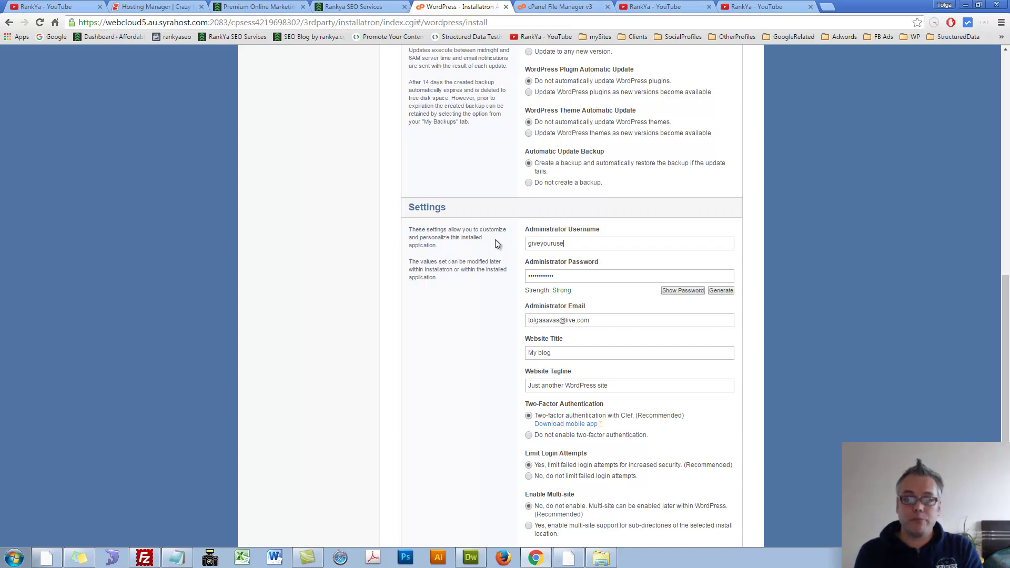
type("name")
key("BackSpace")
key("BackSpace")
key("BackSpace")
key("BackSpace")
key("BackSpace")
key("BackSpace")
key("BackSpace")
key("BackSpace")
key("BackSpace")
key("BackSpace")
key("BackSpace")
key("BackSpace")
key("BackSpace")
key("BackSpace")
key("BackSpace")
key("BackSpace")
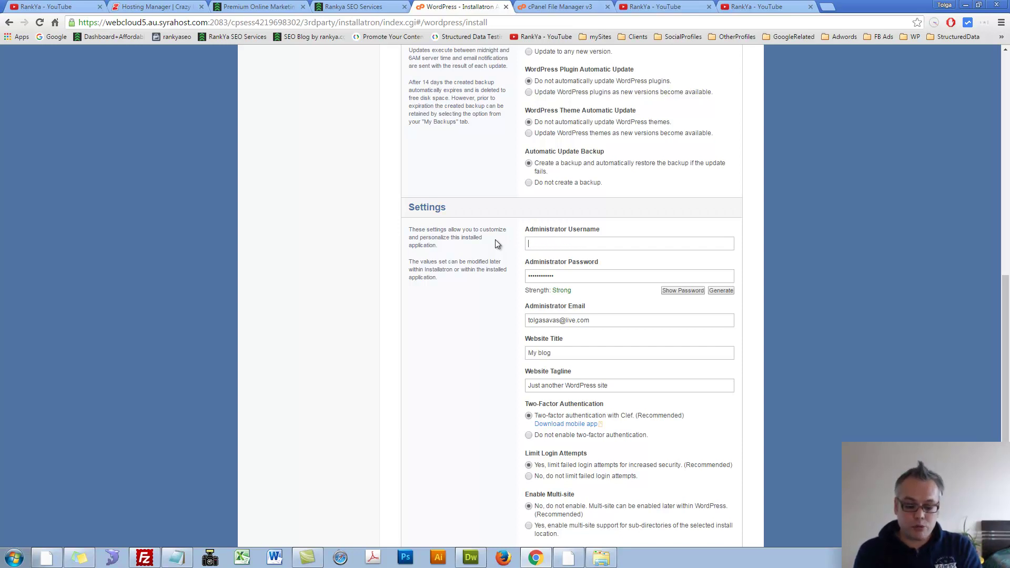
type("yourname")
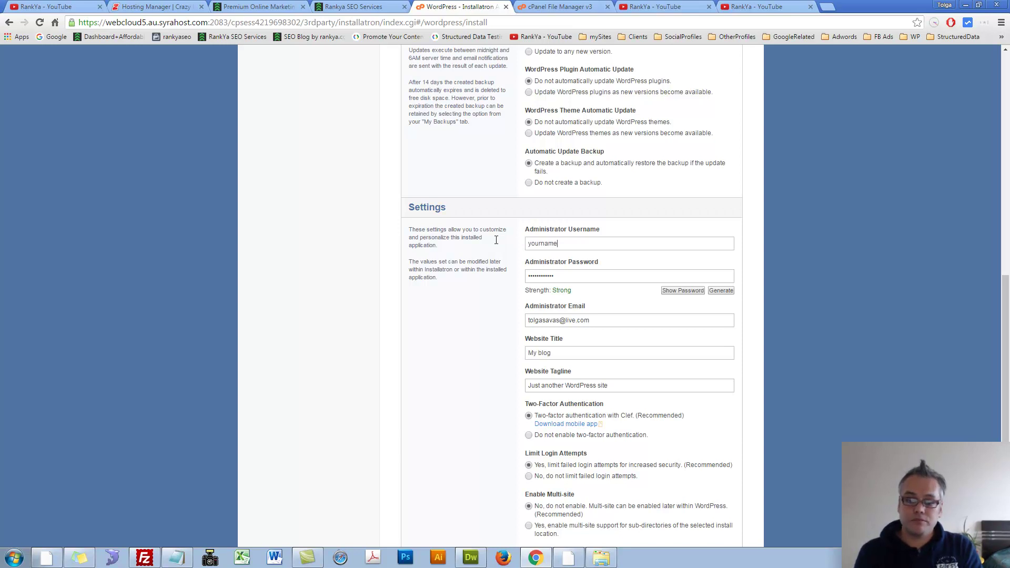
double_click(540, 243)
key("ctrl+c")
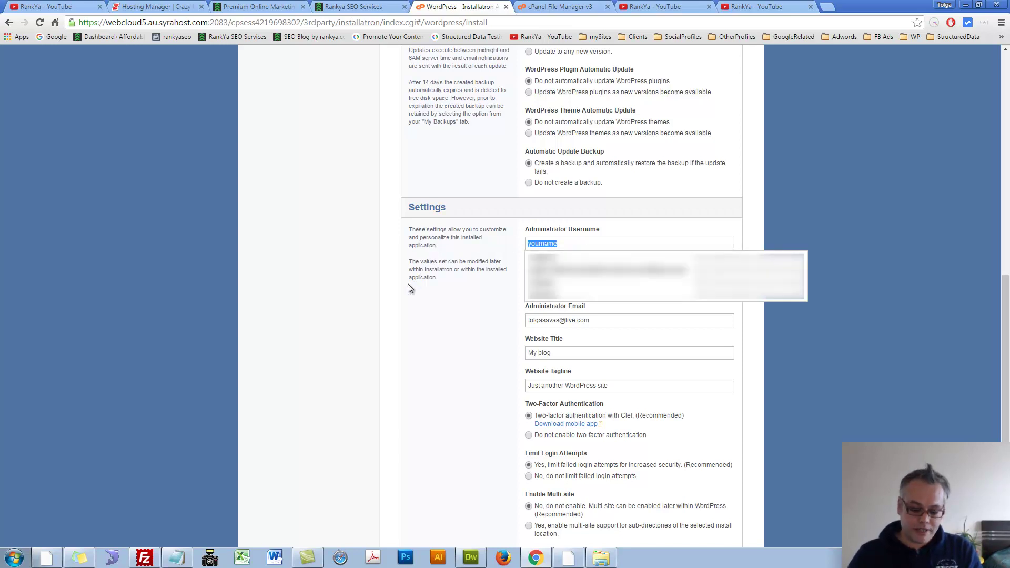
Step: Record the administrator username under a 'WordPress Dashboard' label in the notes
left_click(177, 558)
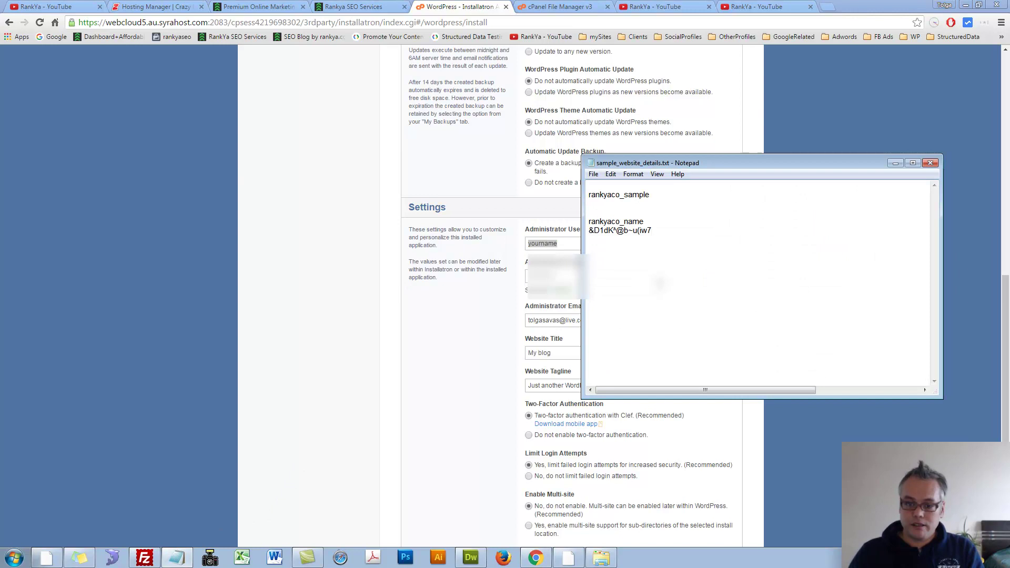
left_click(659, 282)
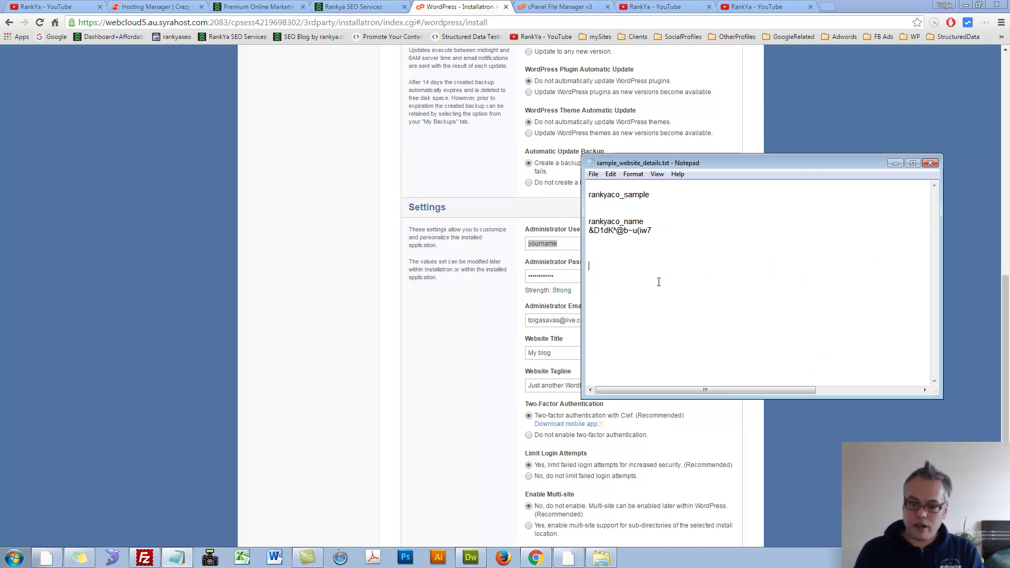
type("WordPres")
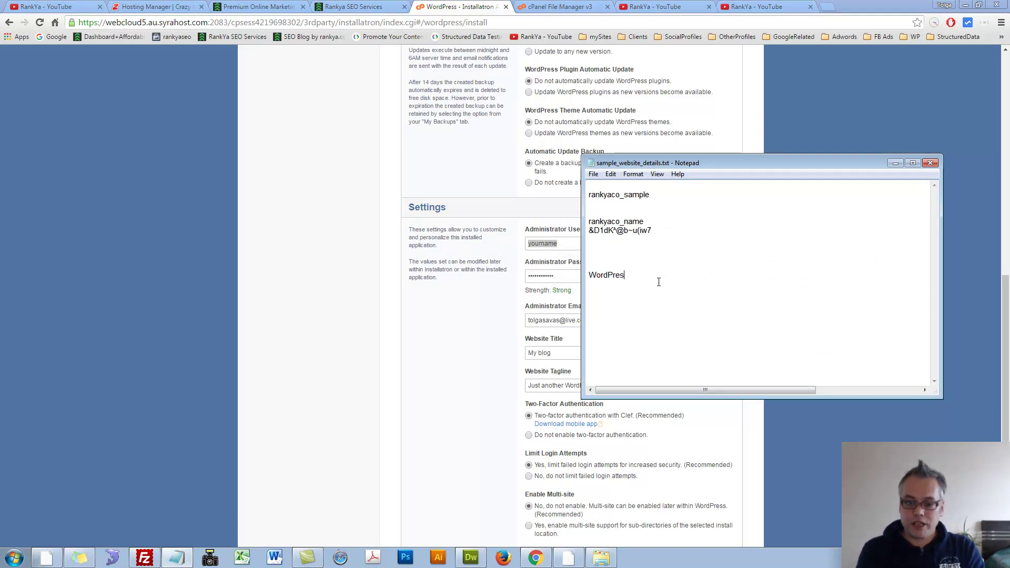
type("s Dashb")
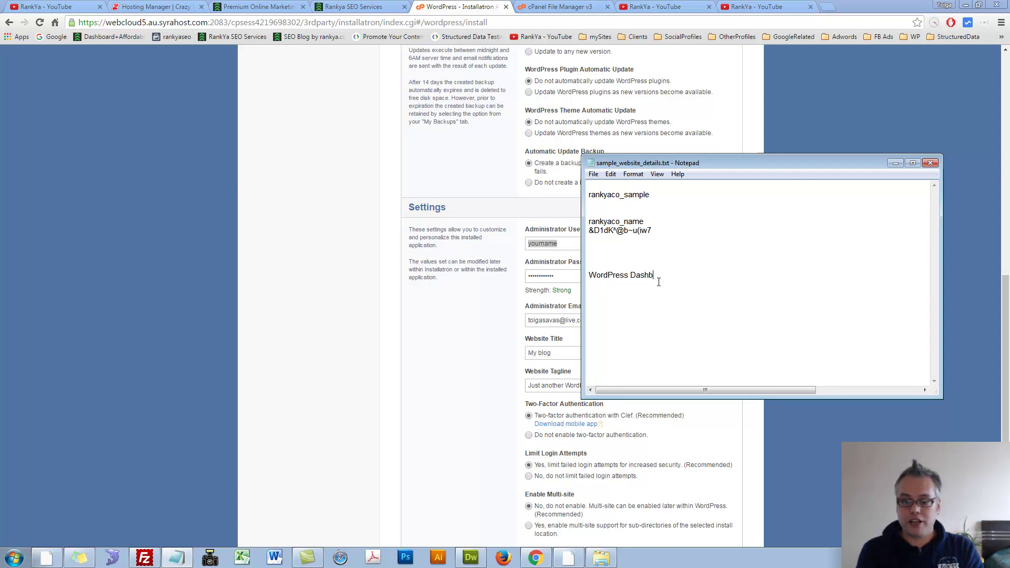
type("oard")
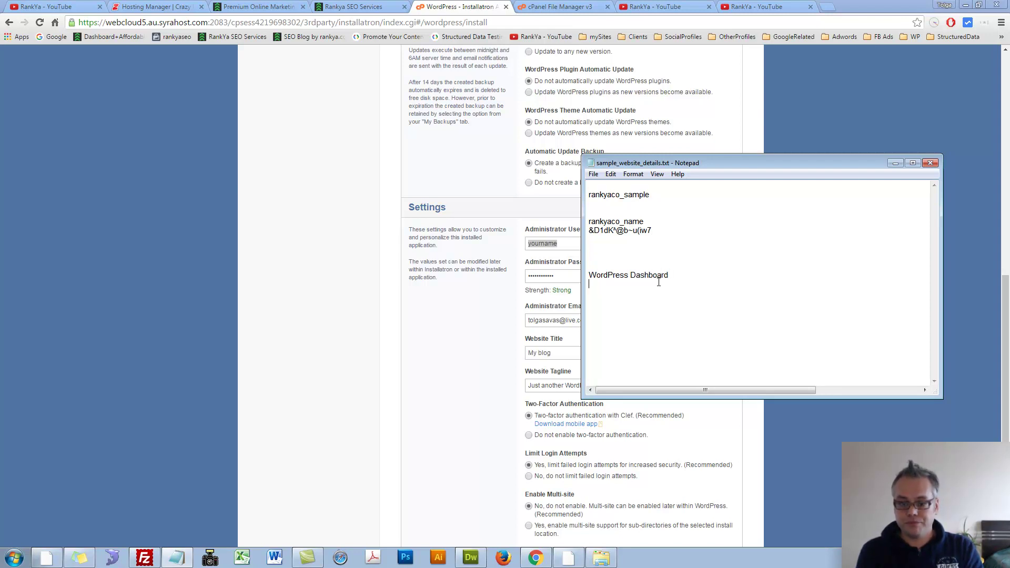
key("ctrl+v")
left_click(445, 315)
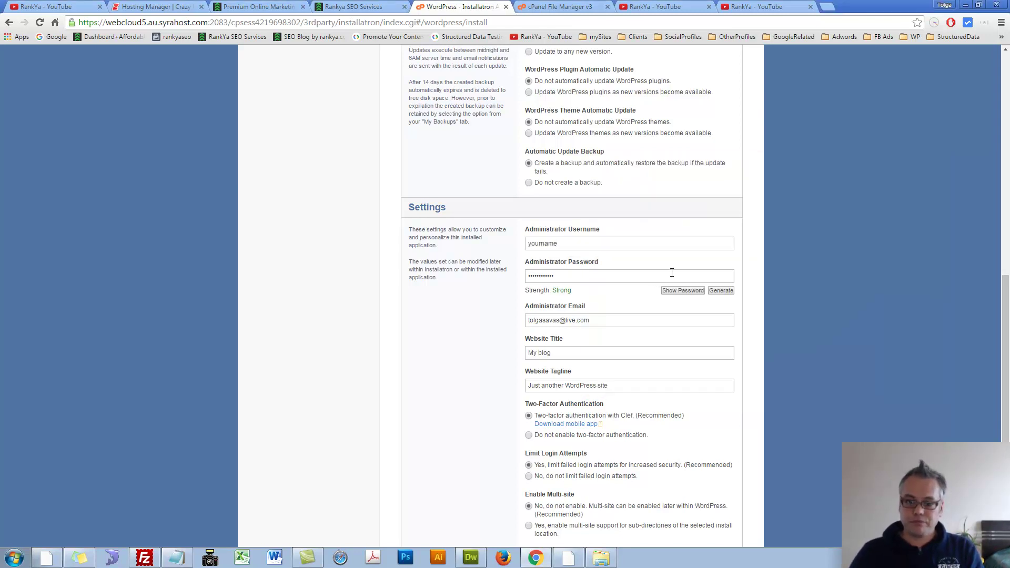
Step: Reveal and edit the administrator password, then select it for copying
left_click(683, 291)
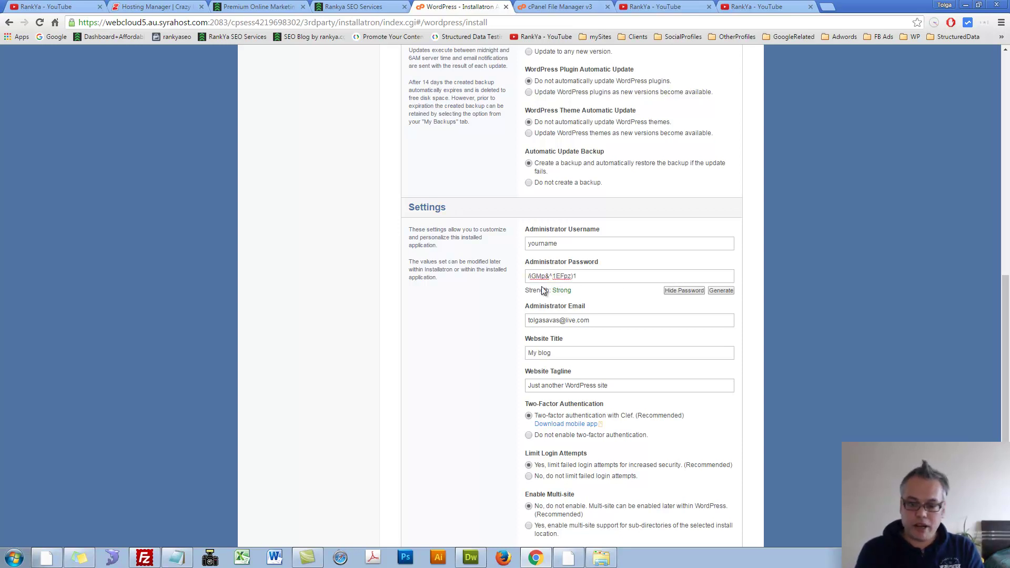
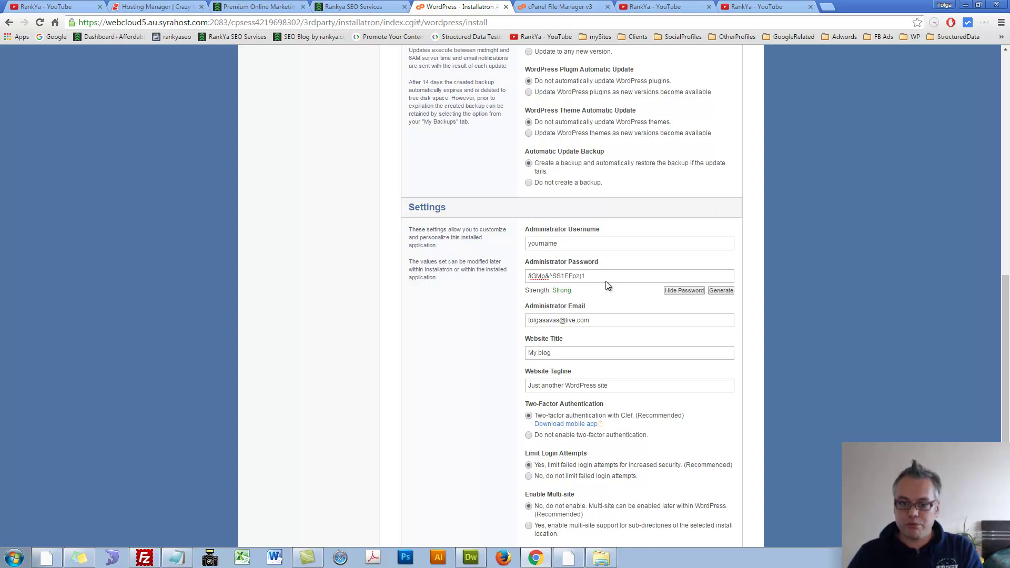
left_click_drag(606, 281, 336, 380)
key("ctrl+c")
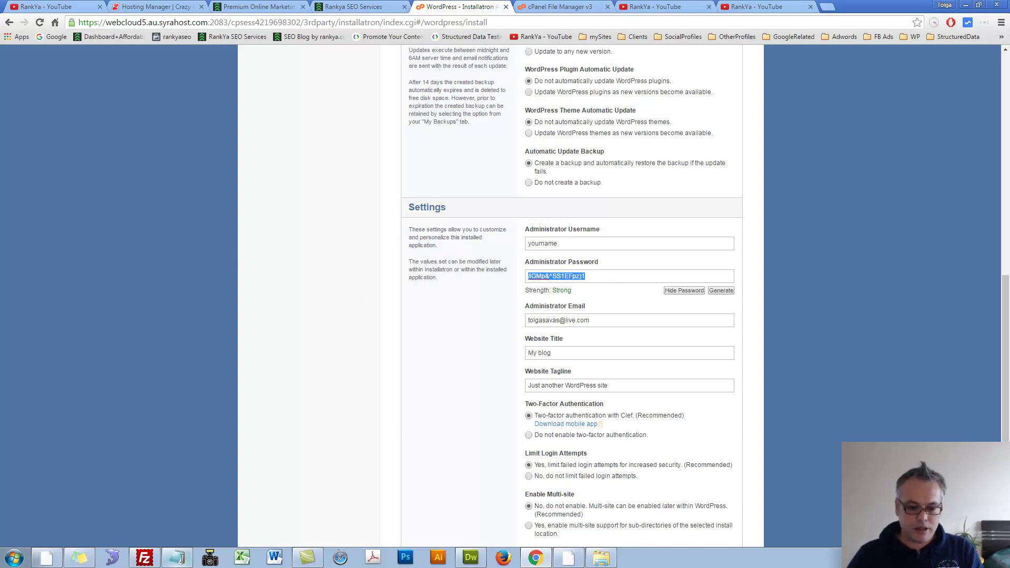
Step: Paste the administrator password under a 'password' label in the notes and save the file
left_click(177, 558)
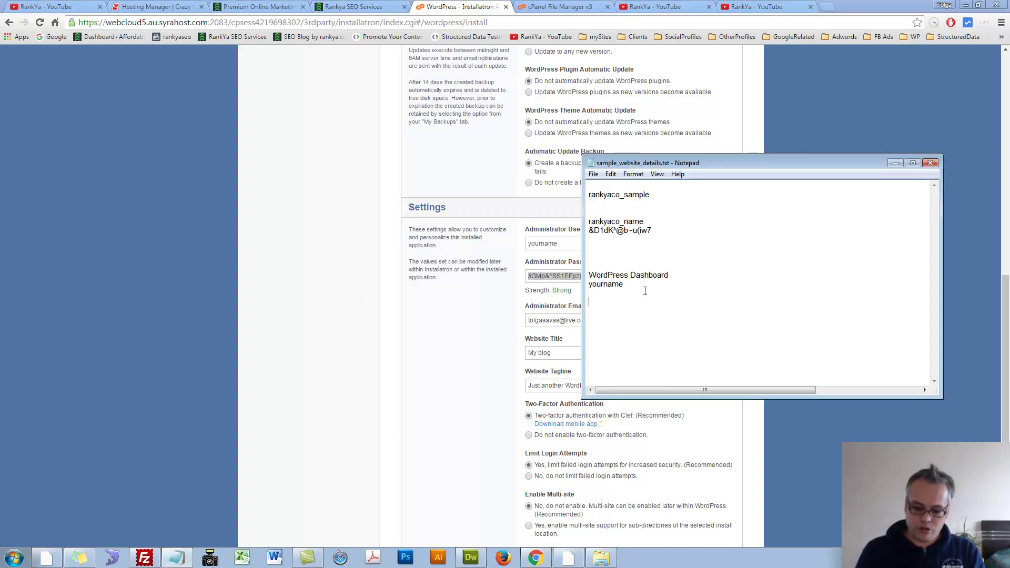
key("Return")
key("Return")
type("password")
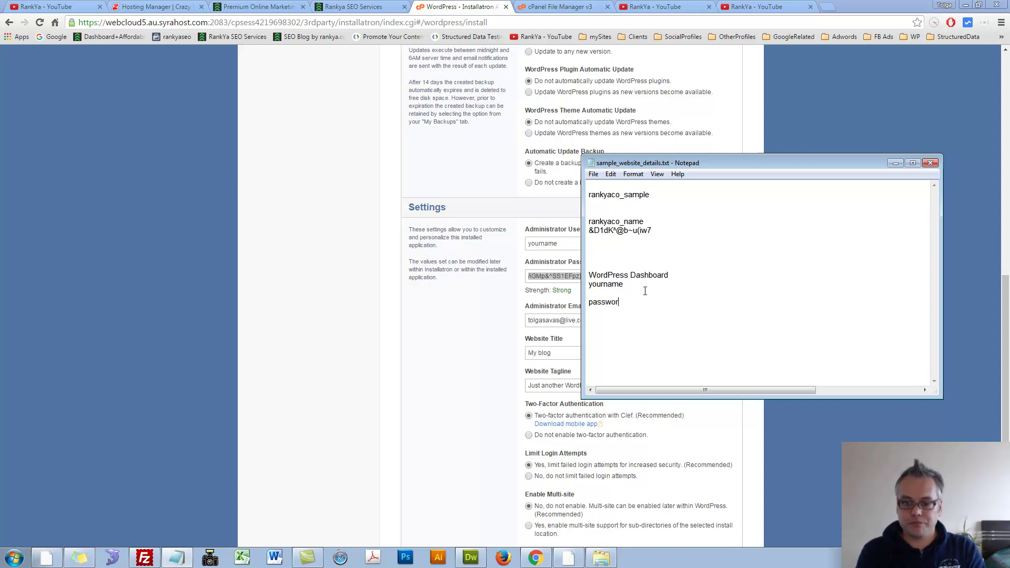
key("Return")
key("ctrl+v")
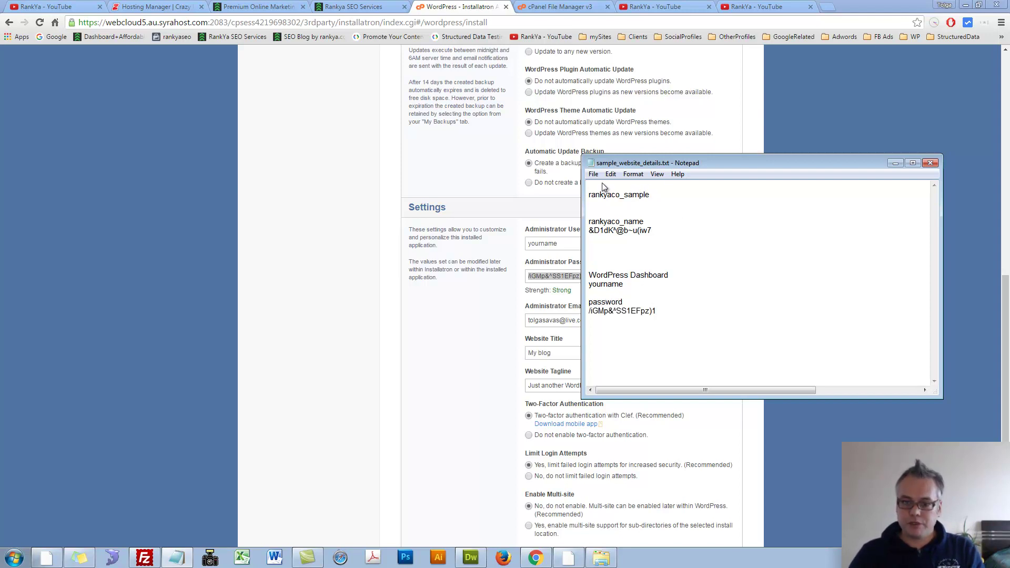
left_click(594, 174)
left_click(610, 209)
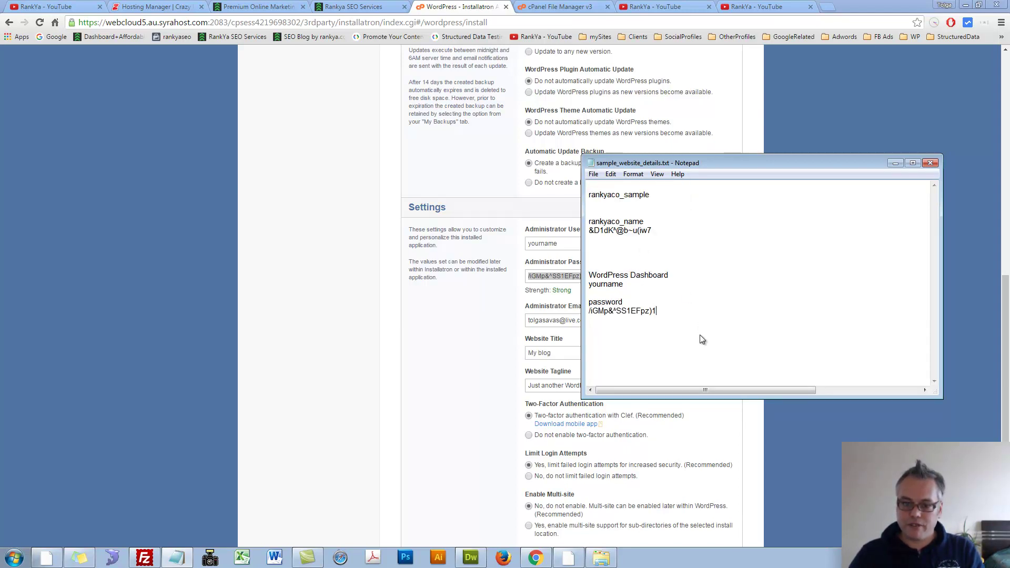
left_click(406, 348)
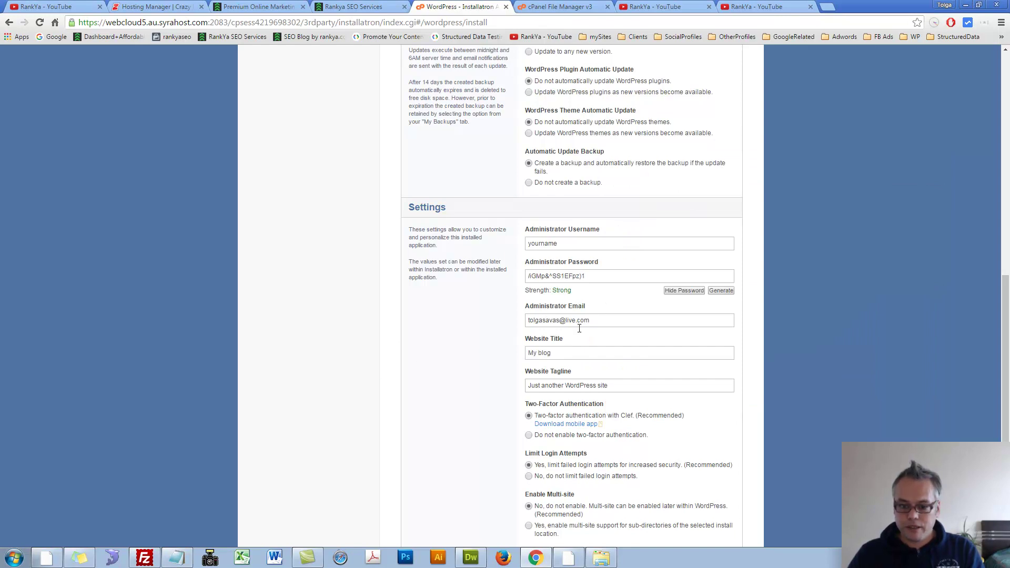
Step: Retitle the site 'RankYa SEO Services', hide the password and choose not to enable two-factor authentication
triple_click(568, 352)
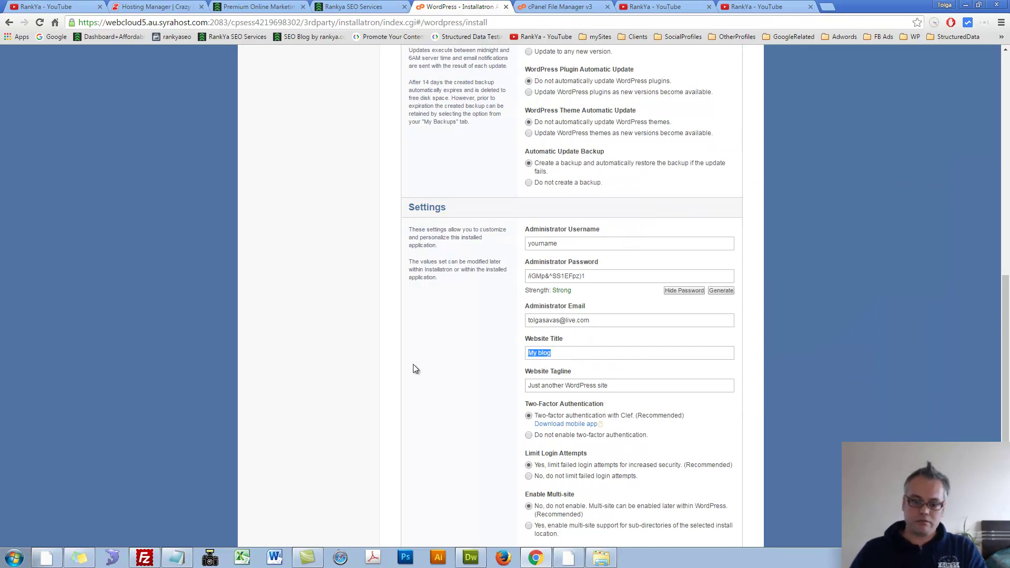
type("RankYa SE")
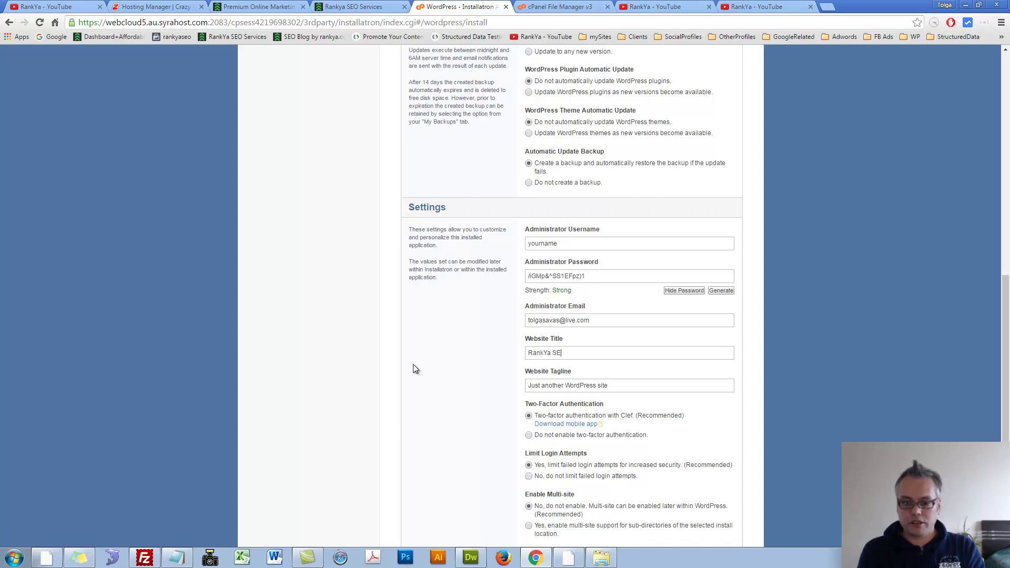
type("O Services")
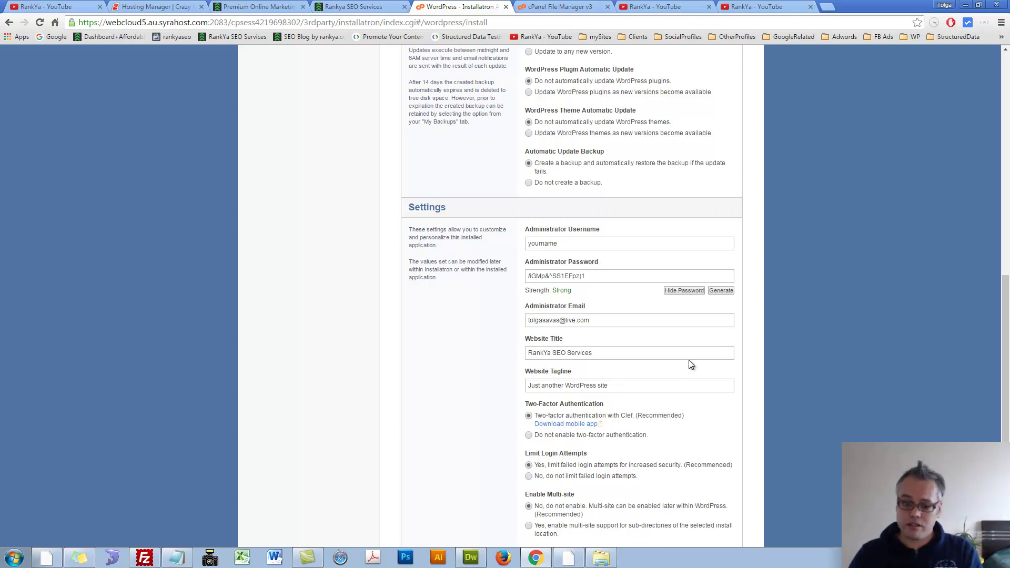
left_click(684, 290)
scroll(701, 321, "down", 2)
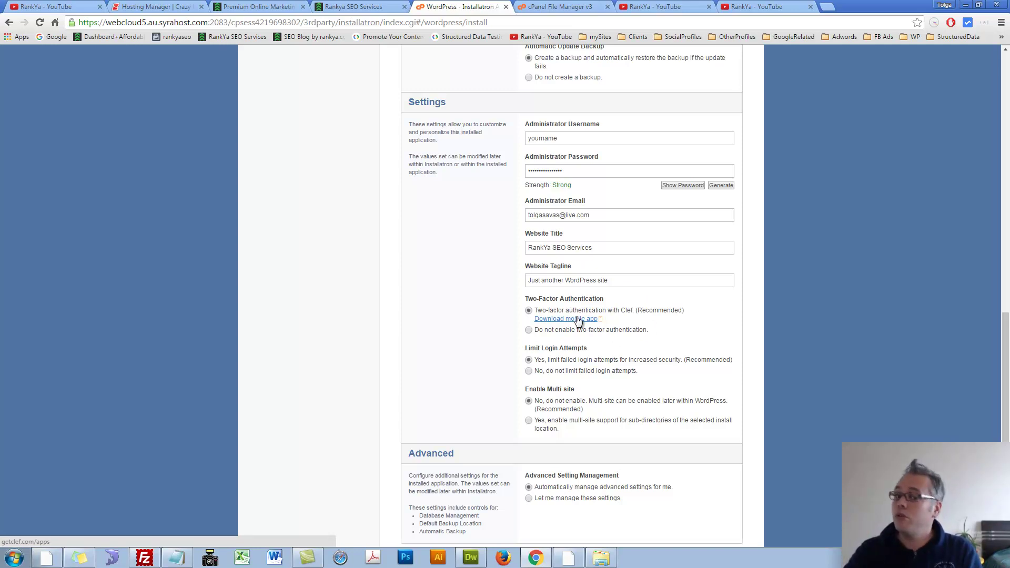
left_click(529, 330)
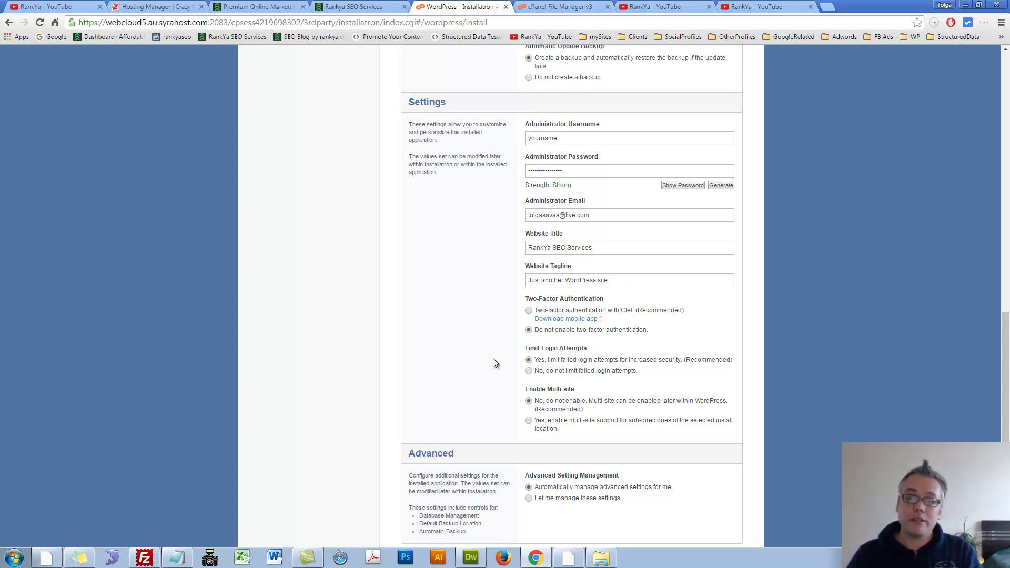
scroll(493, 363, "down", 3)
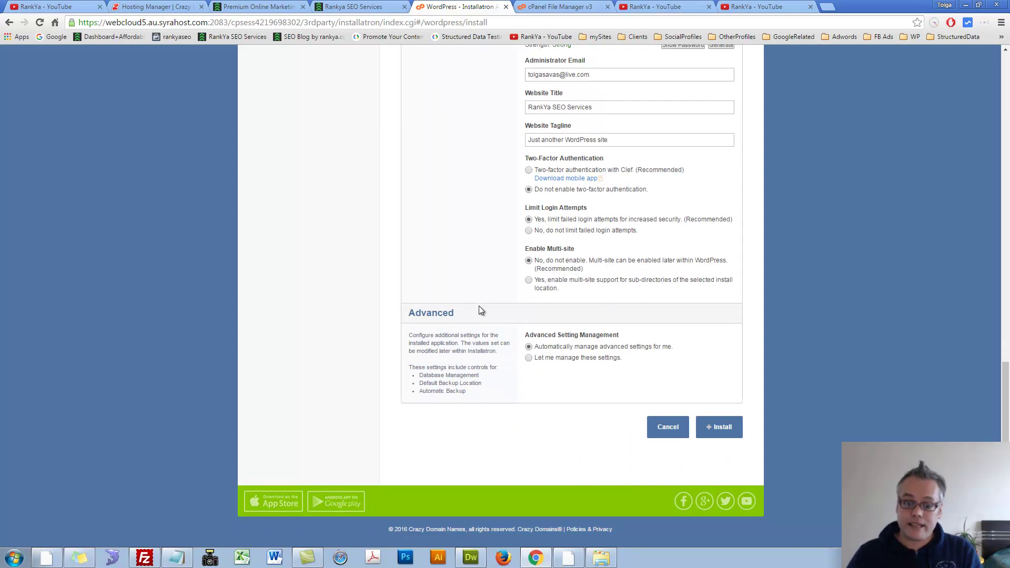
Step: Switch to manual advanced settings with an existing database and paste the noted database username
left_click(529, 359)
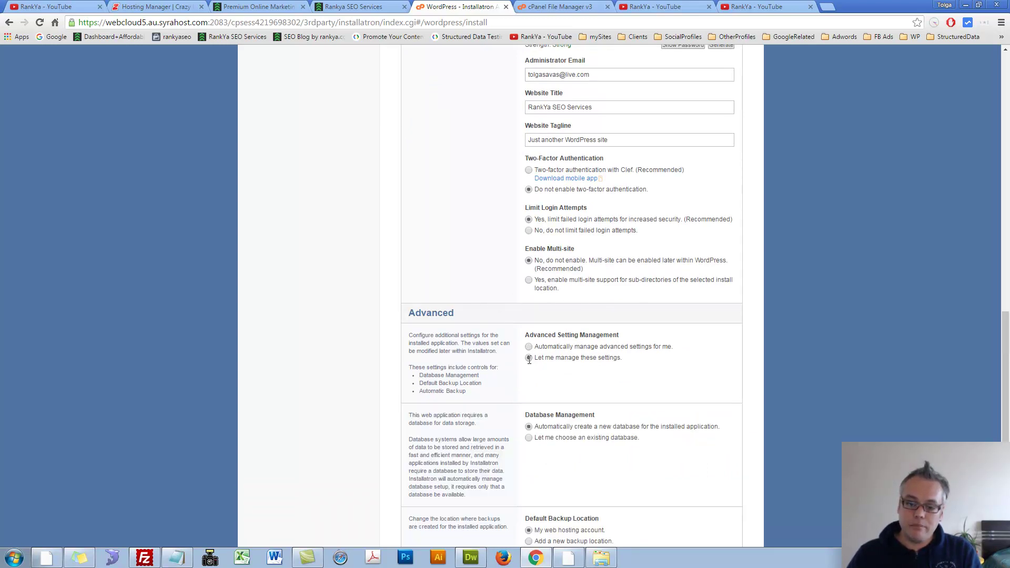
scroll(464, 392, "down", 5)
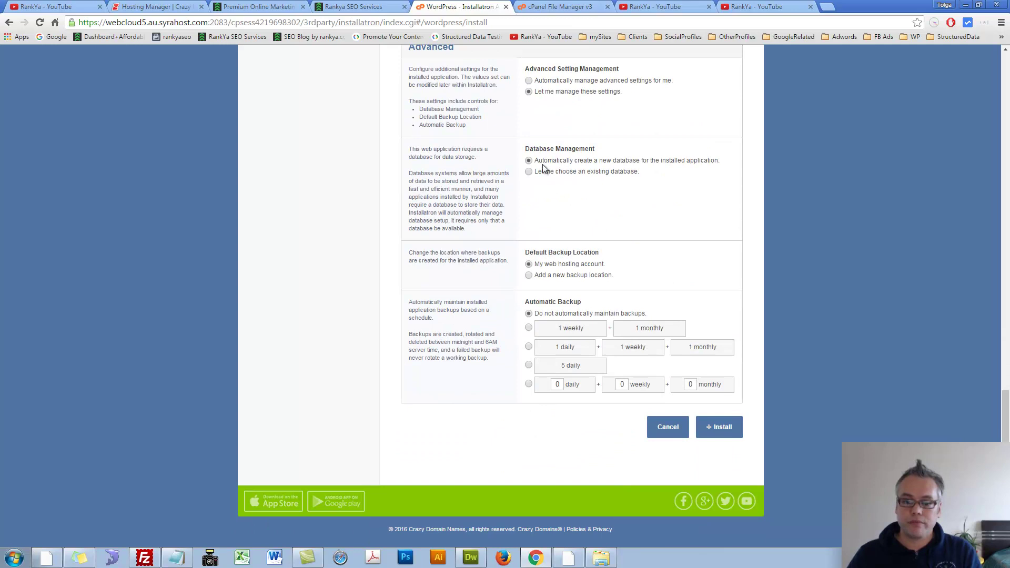
left_click(529, 172)
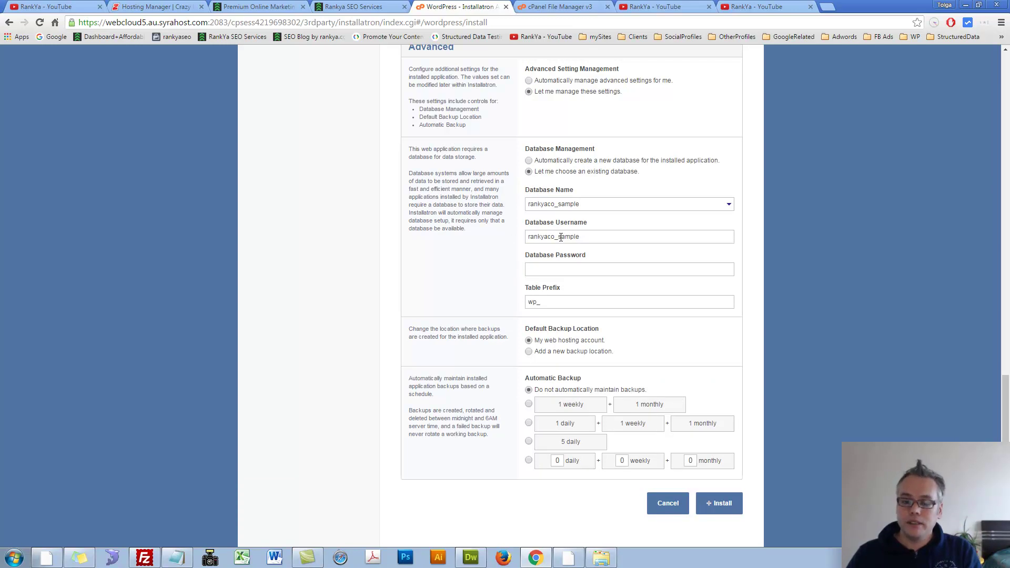
left_click(177, 557)
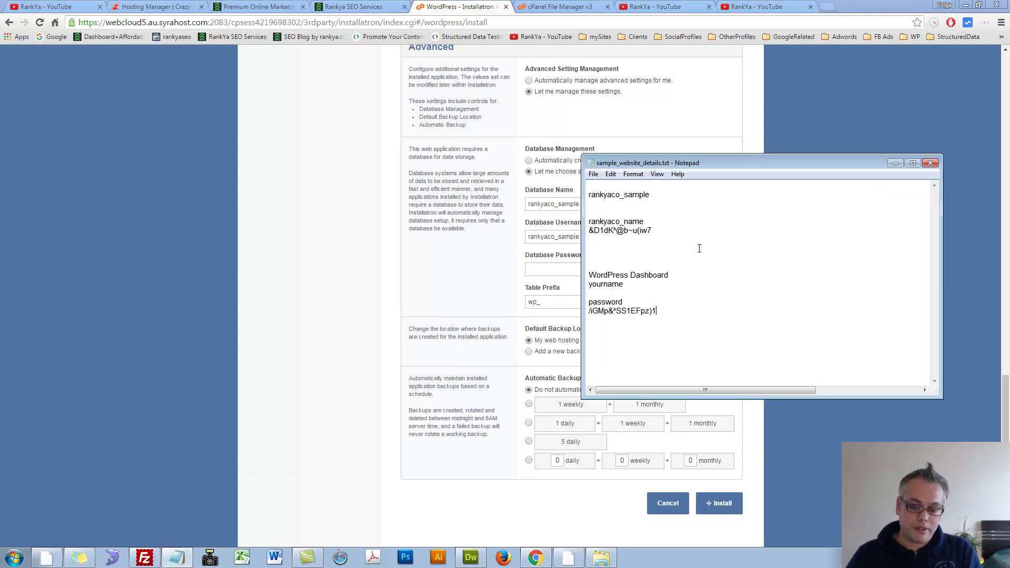
double_click(636, 195)
left_click_drag(645, 222, 589, 223)
key("ctrl+c")
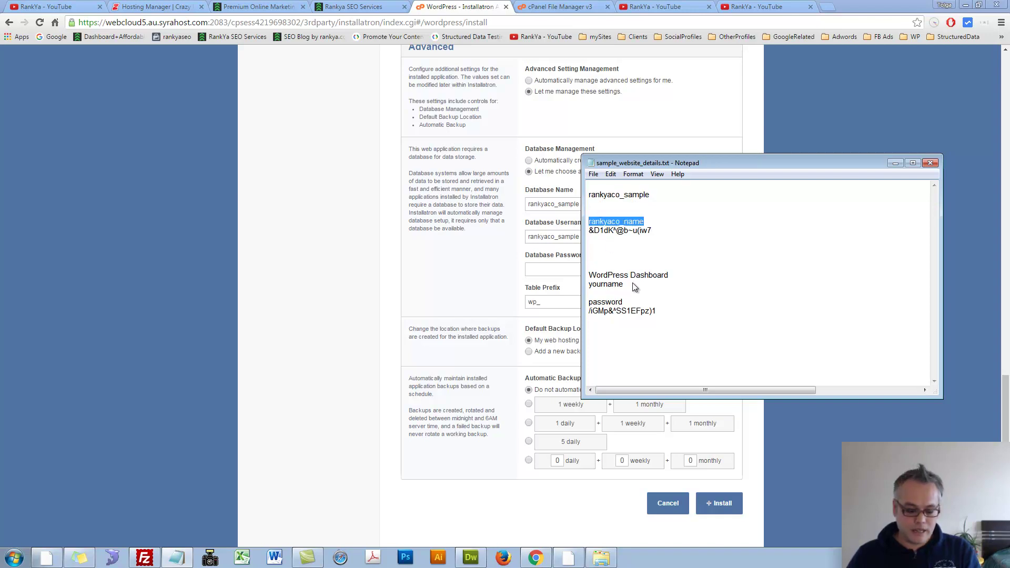
left_click(558, 230)
double_click(552, 236)
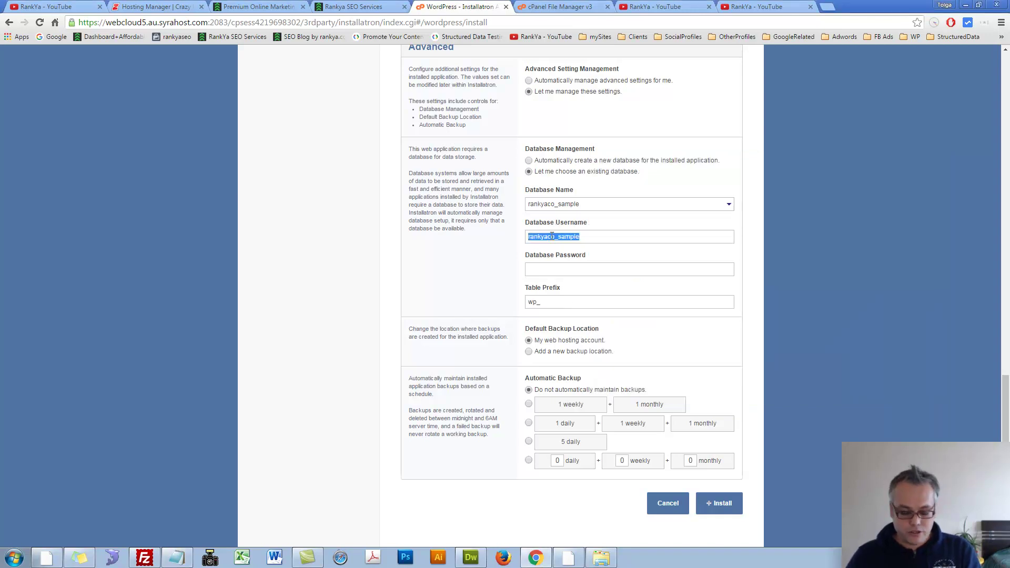
key("ctrl+v")
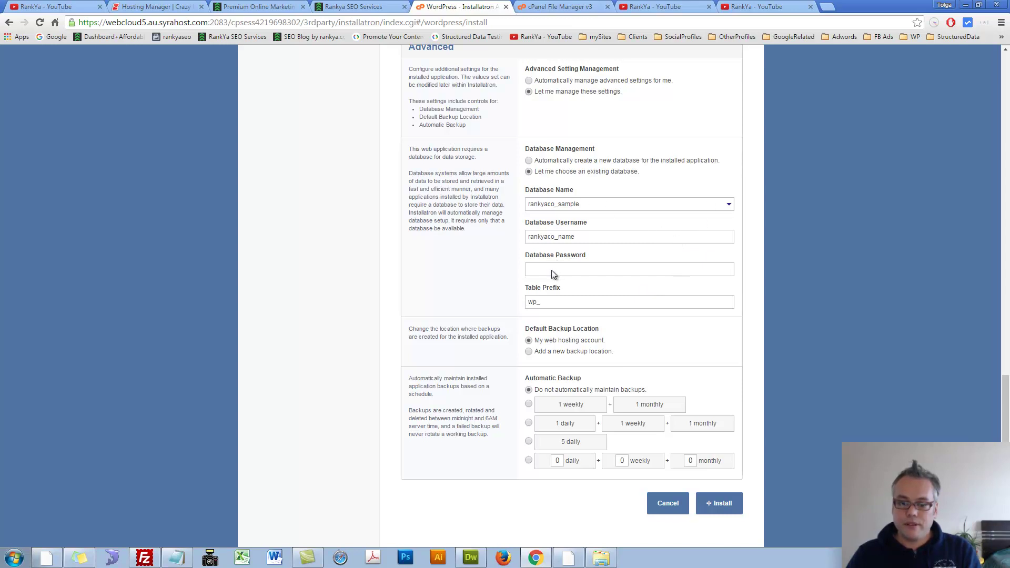
Step: Copy the database password from the notes into the Database Password field
left_click(174, 558)
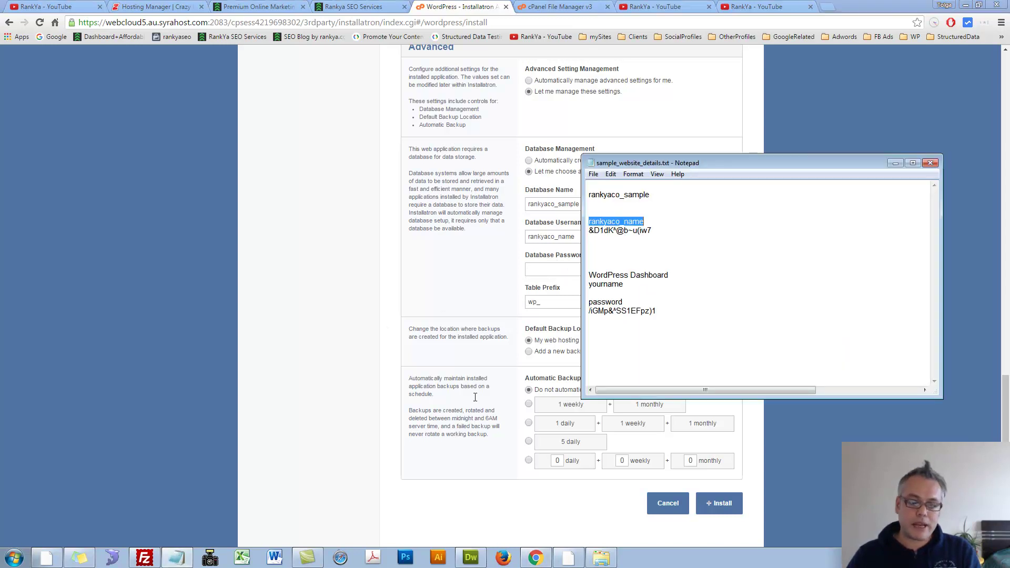
left_click_drag(655, 231, 585, 237)
right_click(611, 230)
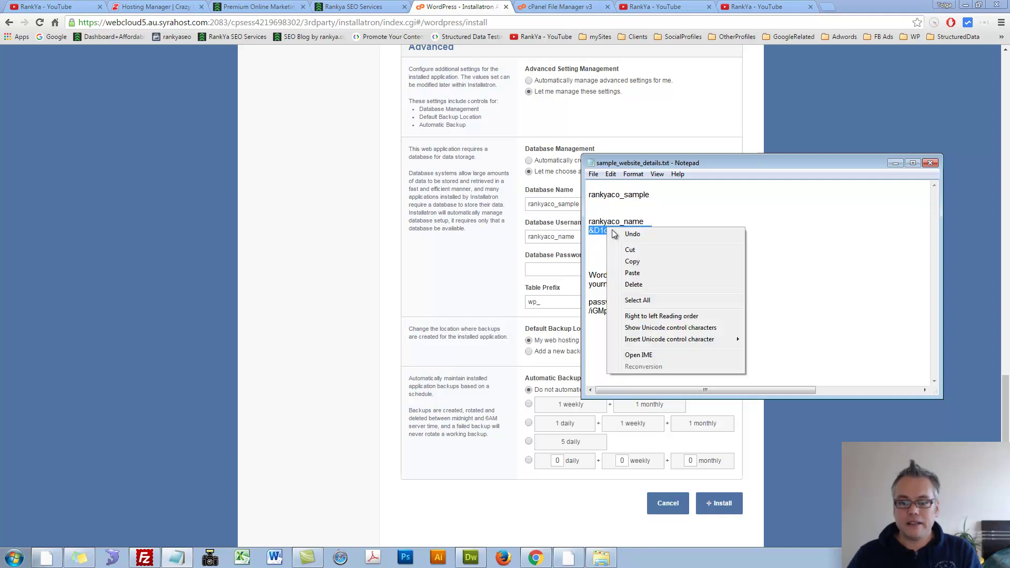
left_click(648, 260)
left_click(545, 275)
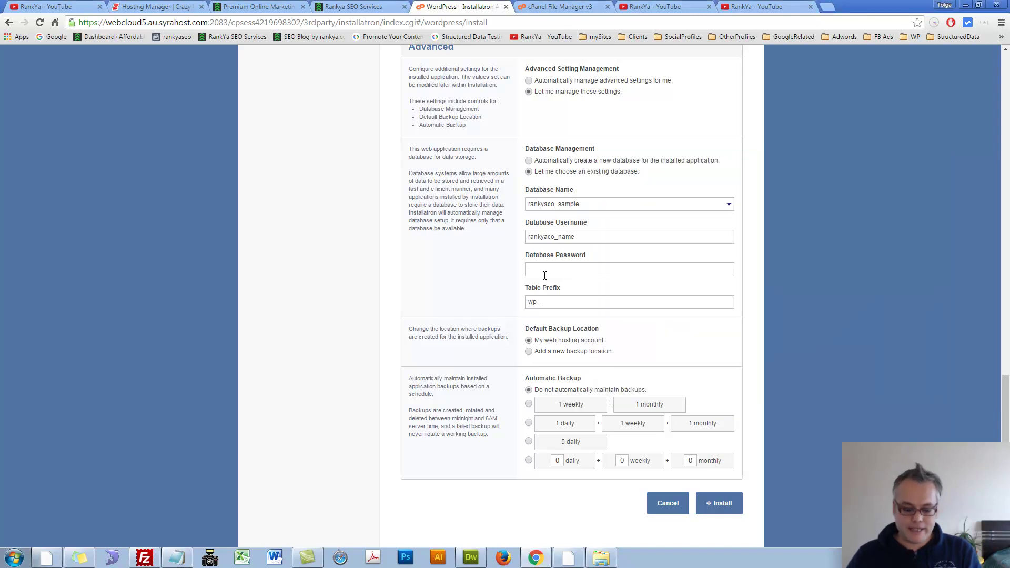
key("ctrl+v")
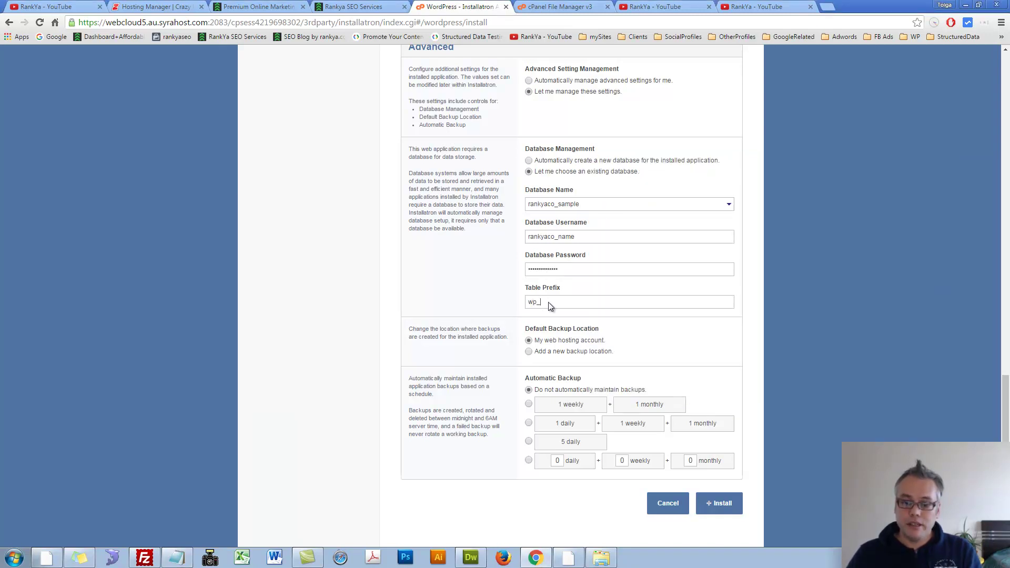
Step: Change the table prefix from wp_ to xyz_tb and add it on a new notes line
left_click_drag(553, 303, 492, 305)
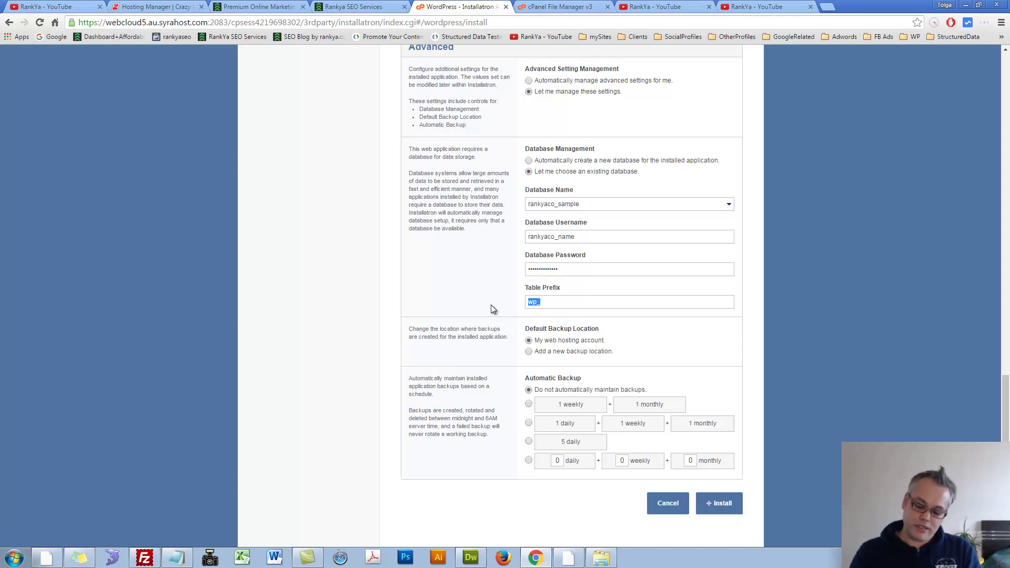
key("BackSpace")
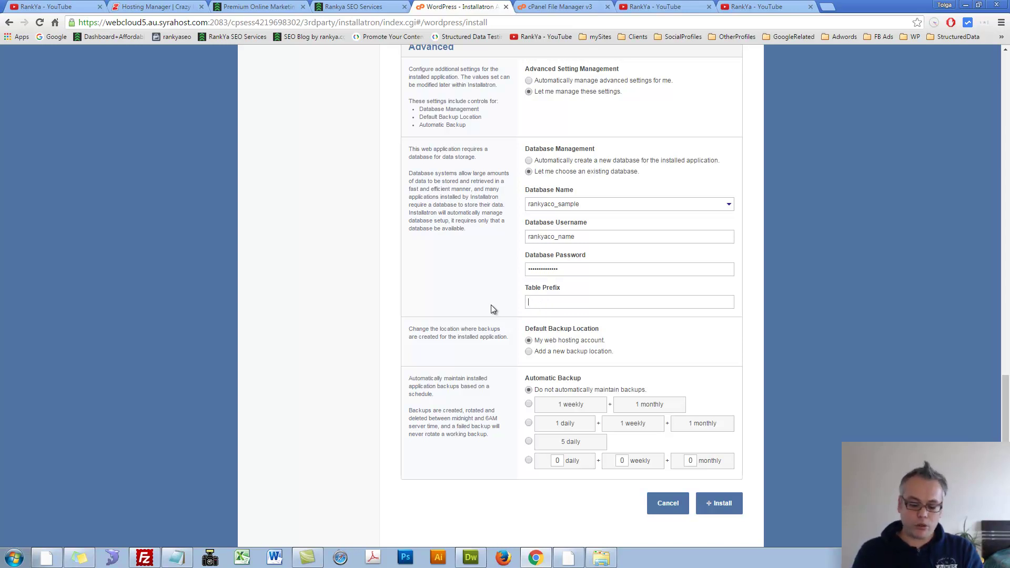
type("xy")
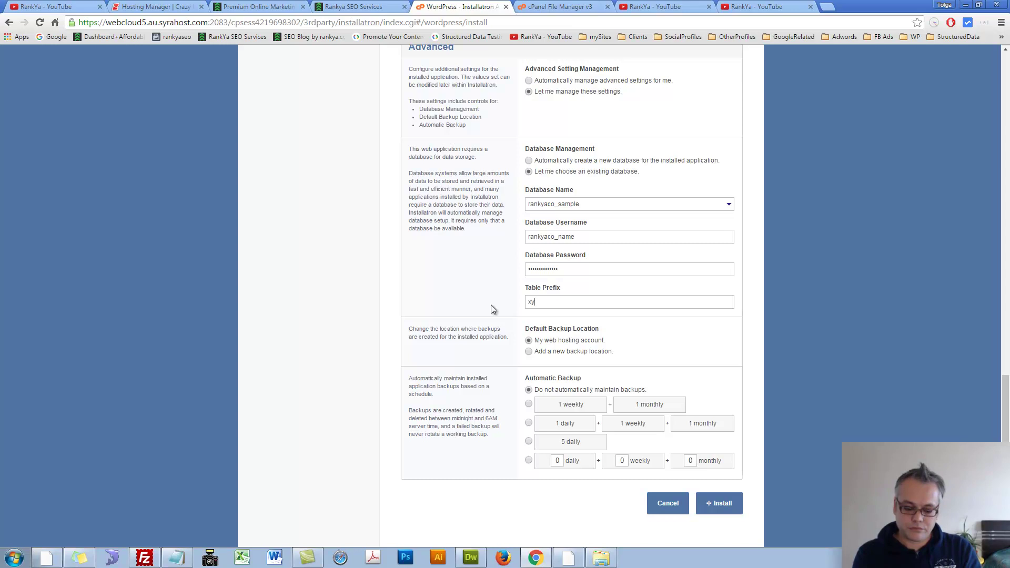
type("z_tb")
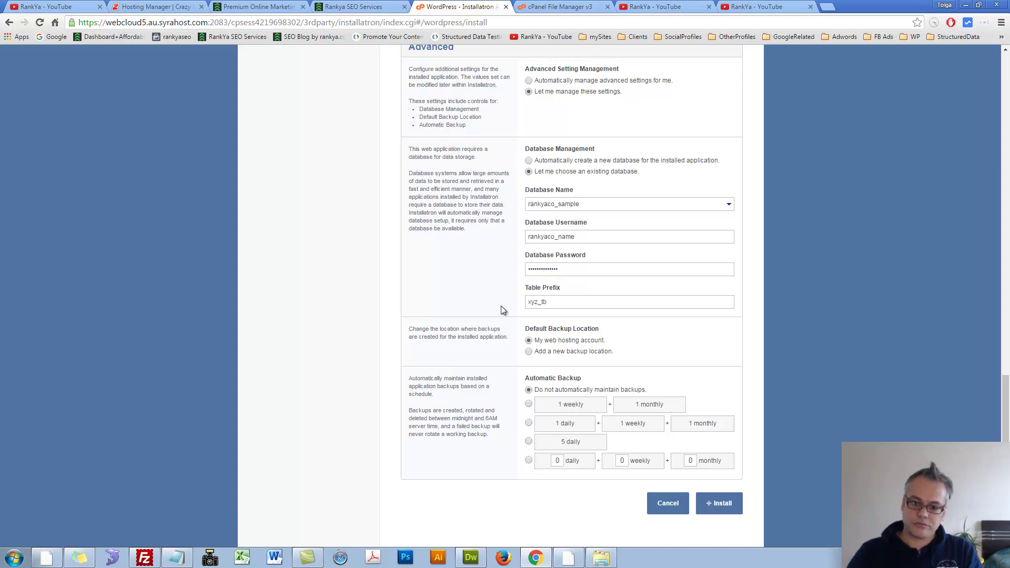
double_click(538, 304)
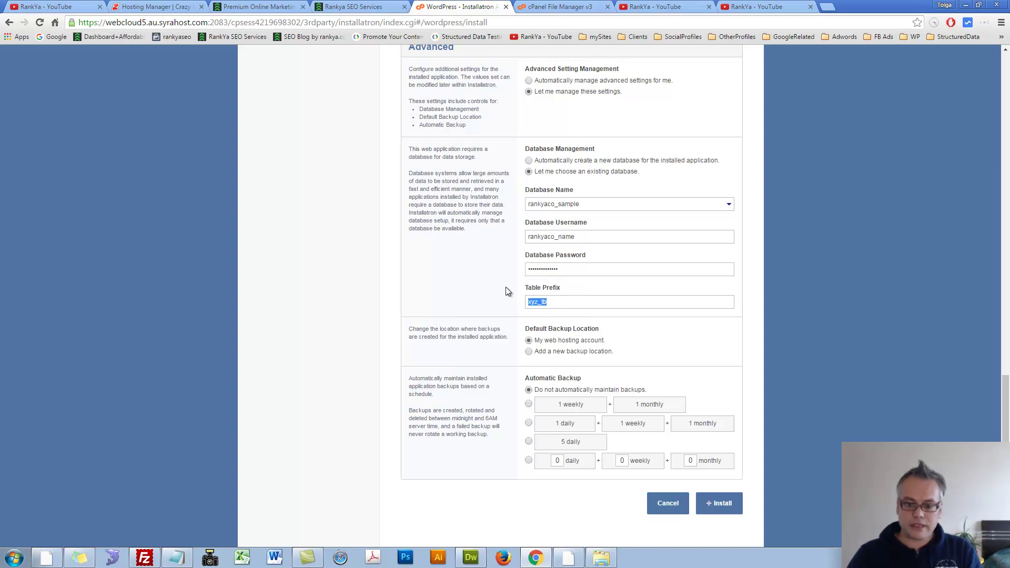
key("alt+Tab")
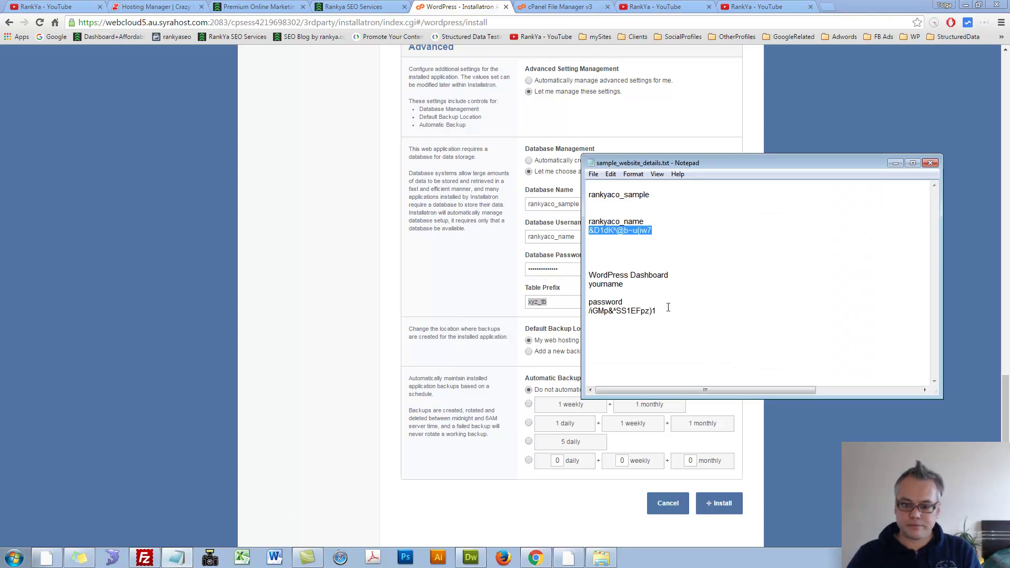
left_click(668, 307)
key("Return")
key("ctrl+v")
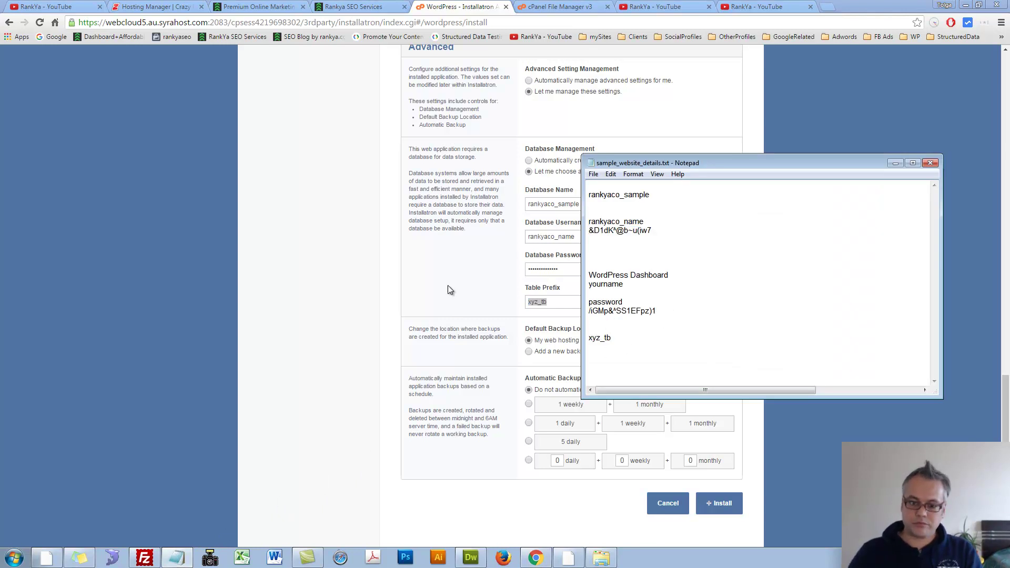
left_click(447, 286)
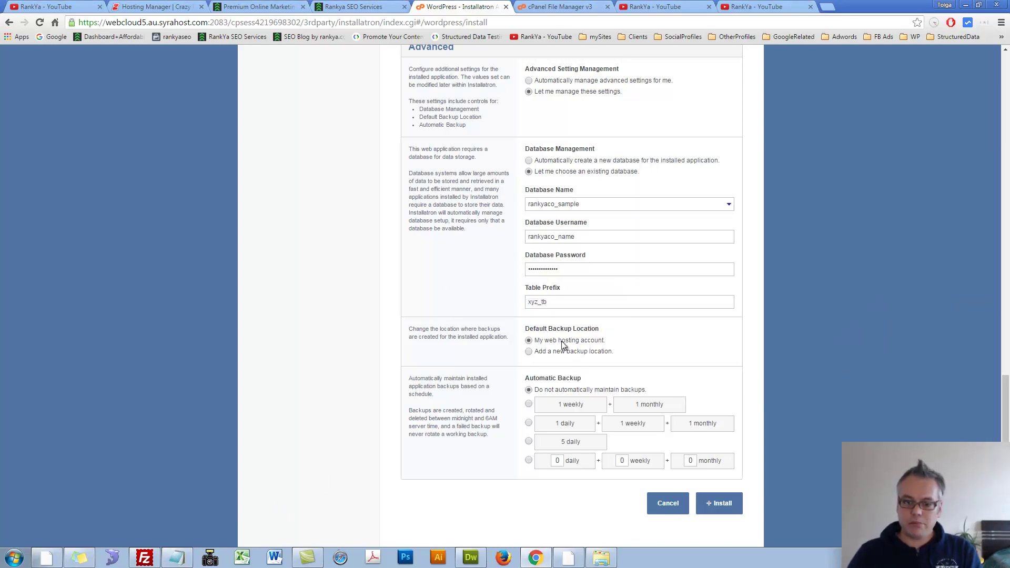
Step: Keep backups in 'My web hosting account' and select the '1 weekly + 1 monthly' automatic backups
left_click(529, 352)
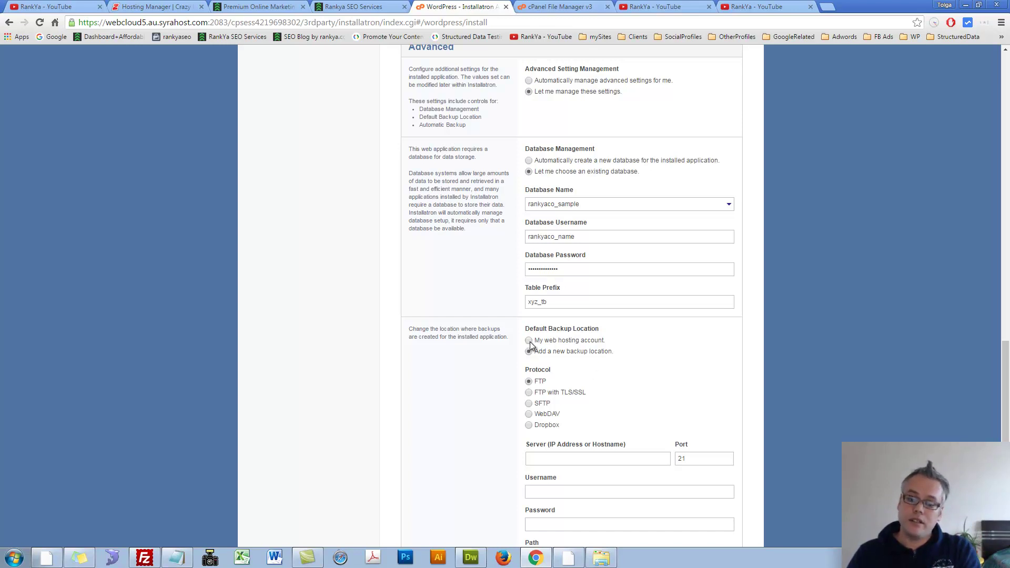
left_click(530, 341)
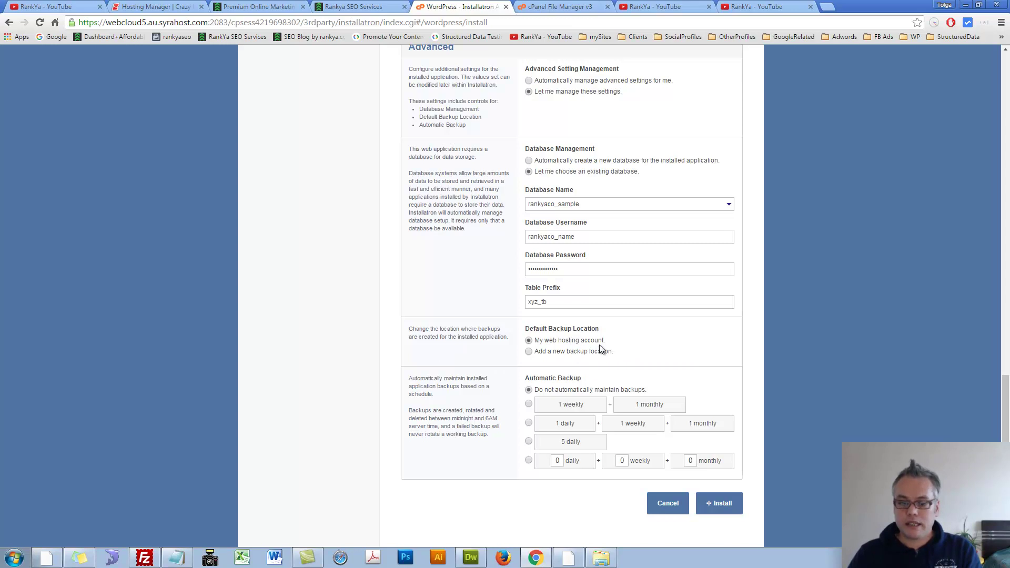
scroll(537, 373, "down", 2)
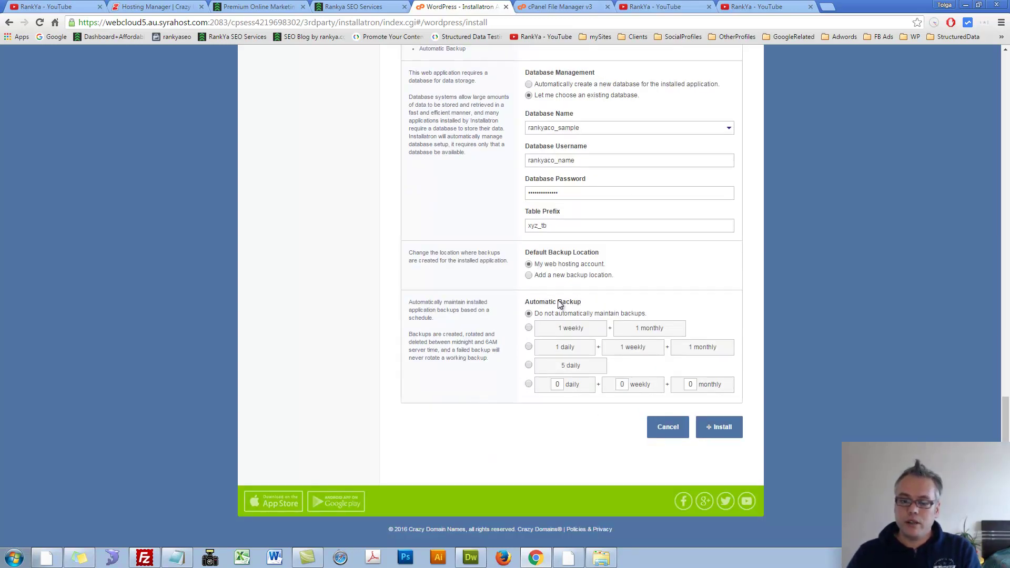
left_click(529, 328)
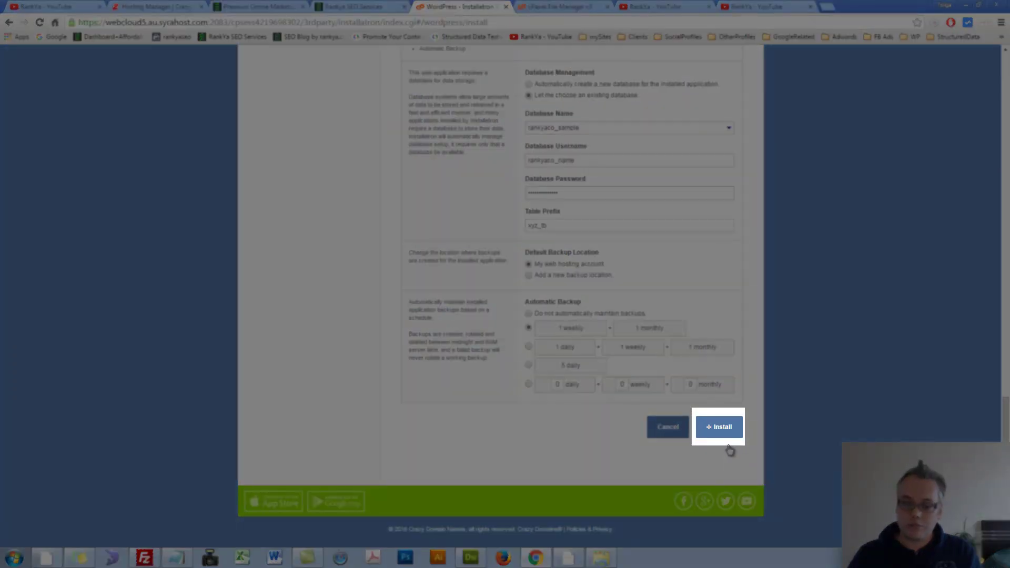
Step: Install WordPress, view the new rankya.com.au site in another tab, then reload the hosting panel
left_click(722, 428)
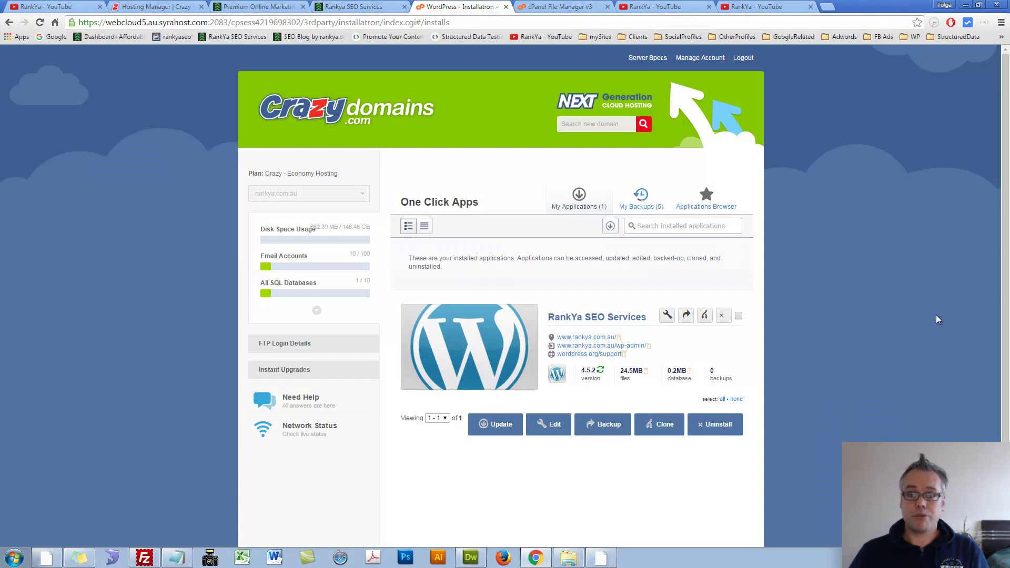
middle_click(586, 339)
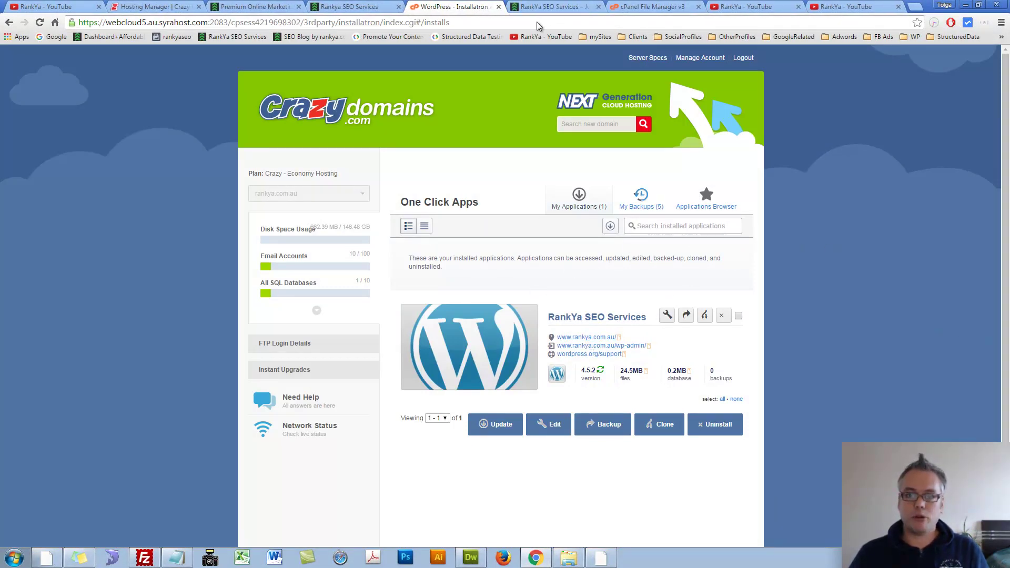
left_click(544, 7)
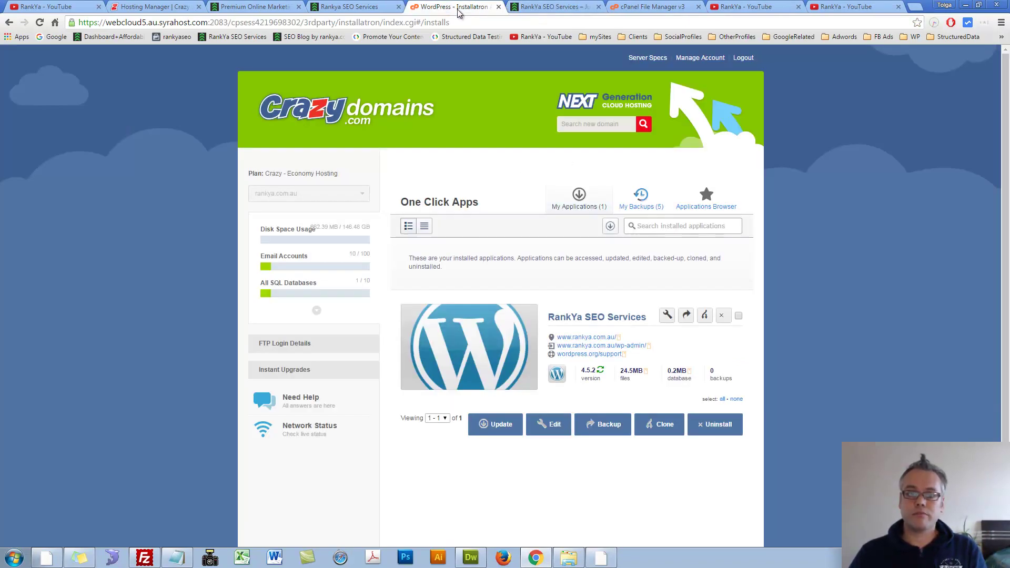
left_click(455, 7)
key("F5")
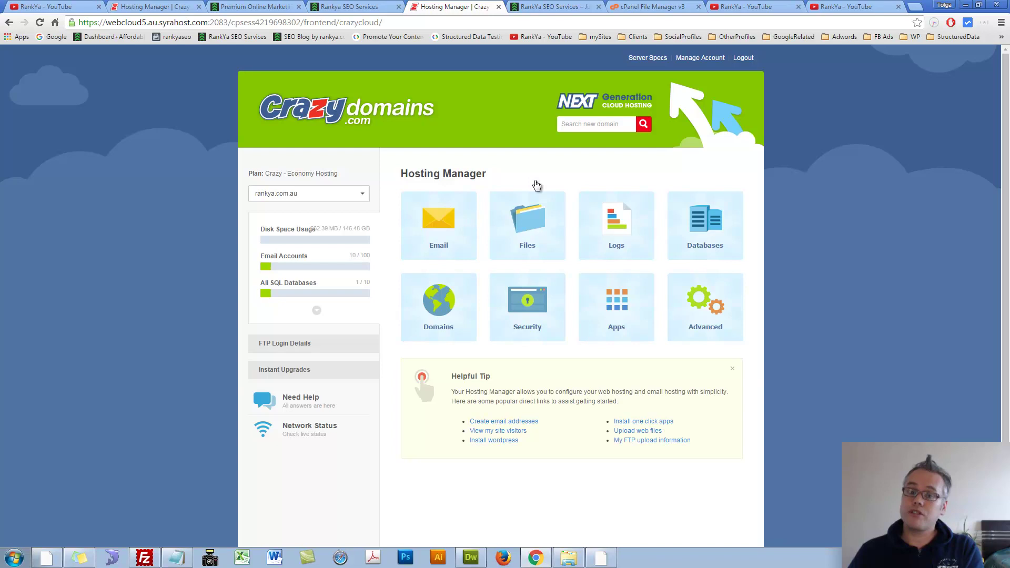
Step: Open cPanel File Manager on the public_html document root, checking the new homepage tab
left_click(508, 209)
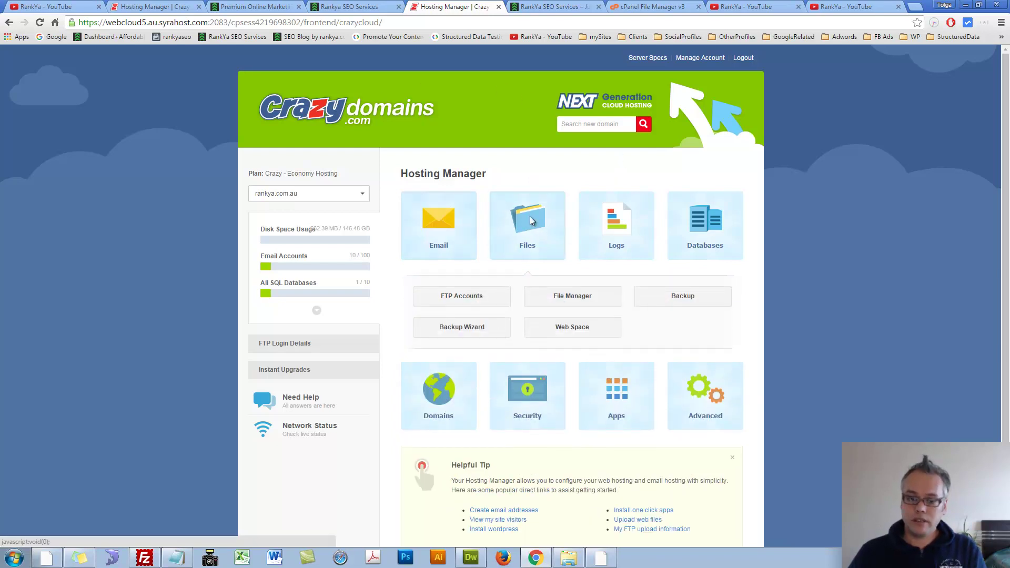
left_click(573, 296)
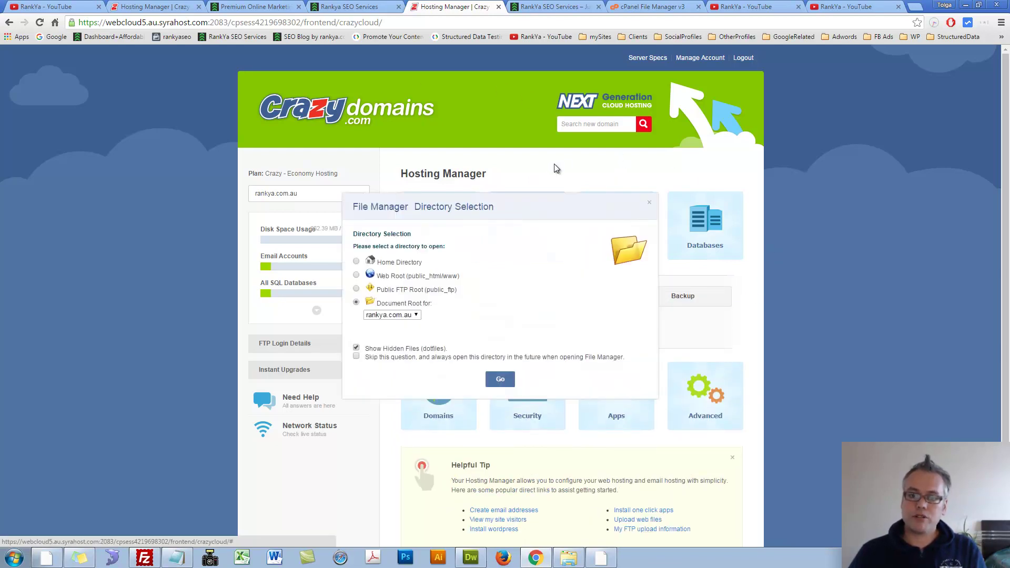
left_click(498, 385)
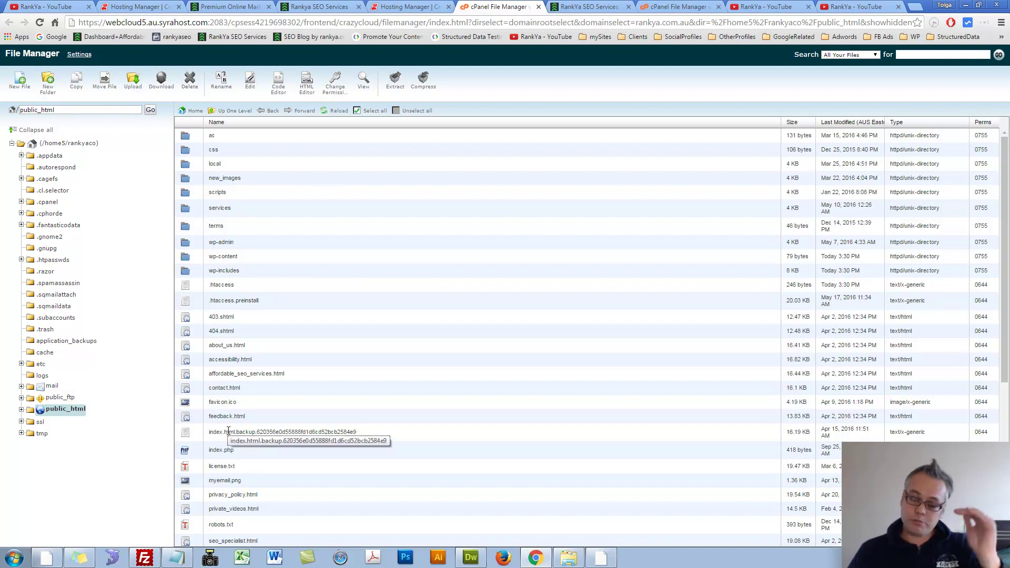
left_click(322, 8)
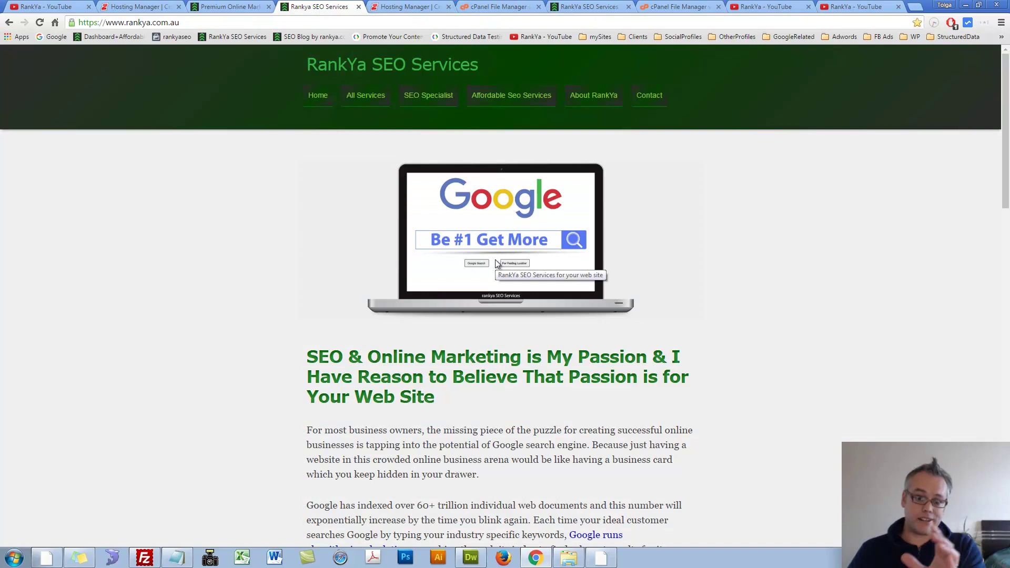
left_click(498, 6)
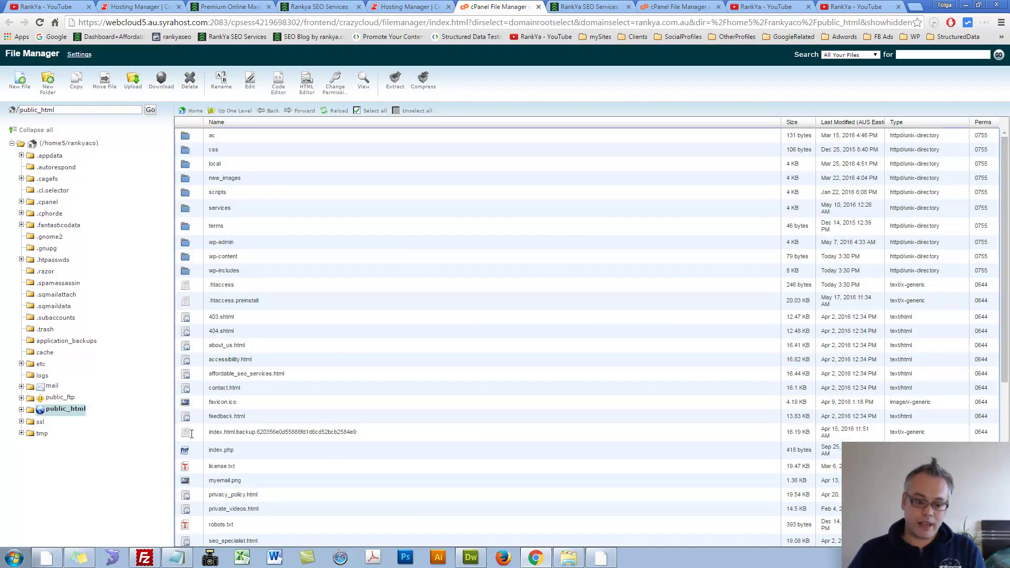
Step: Select the index.html backup, then select about_us.html and start renaming it
left_click(218, 437)
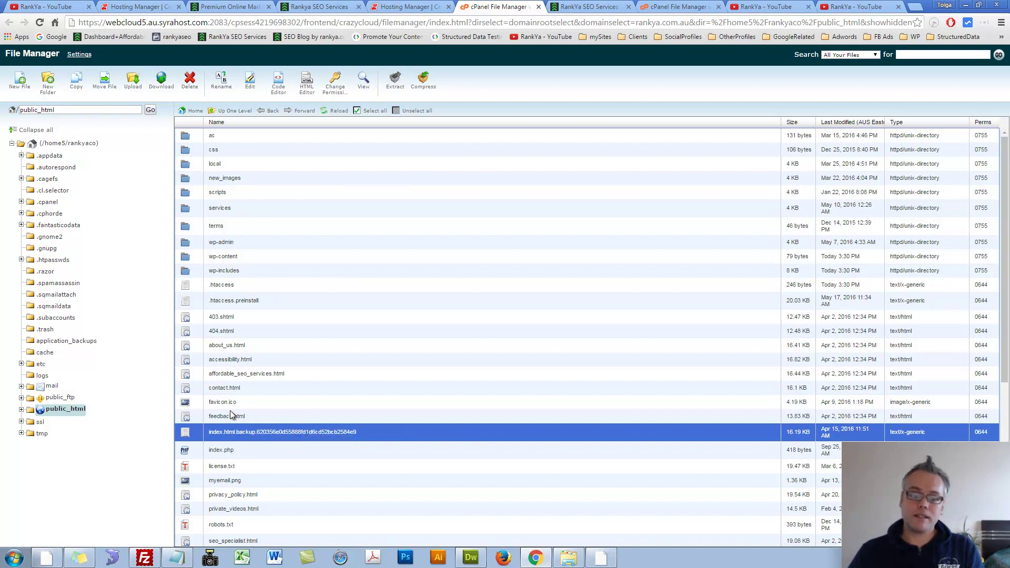
left_click(187, 346)
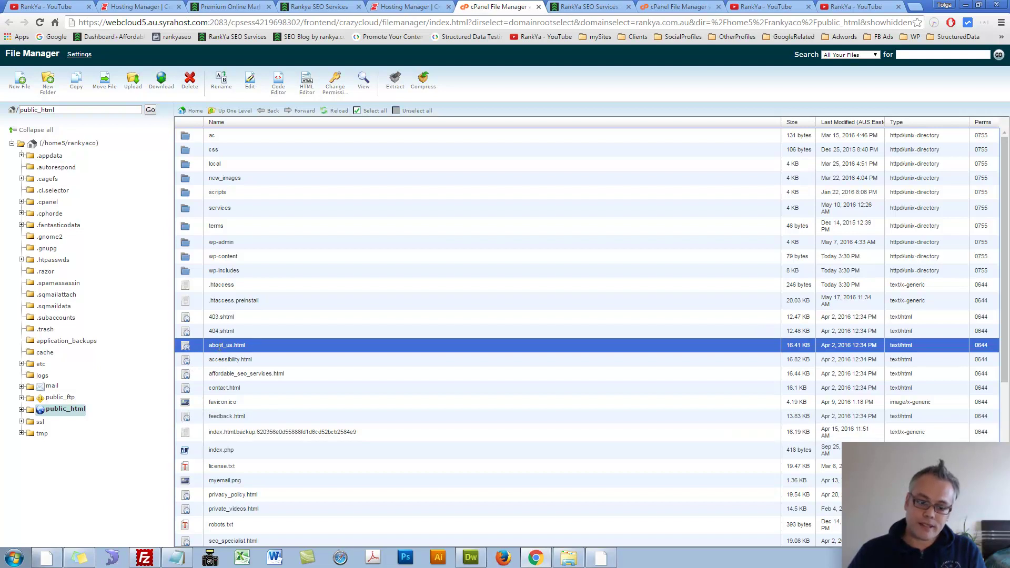
left_click(226, 346)
key("ctrl+c")
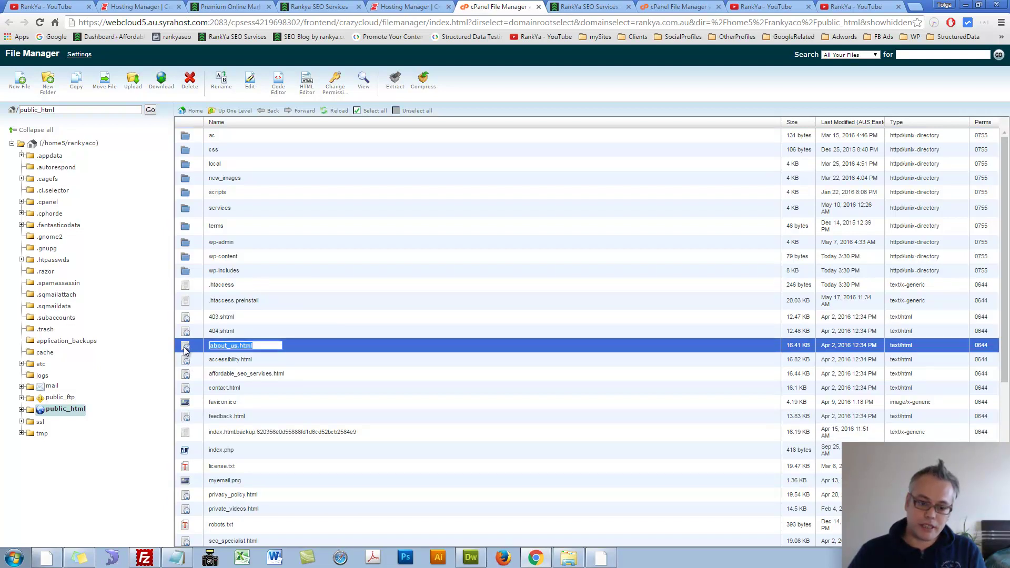
Step: Load rankya.com.au/about_us.html in the site tab and compare it with the File Manager listing
left_click(569, 6)
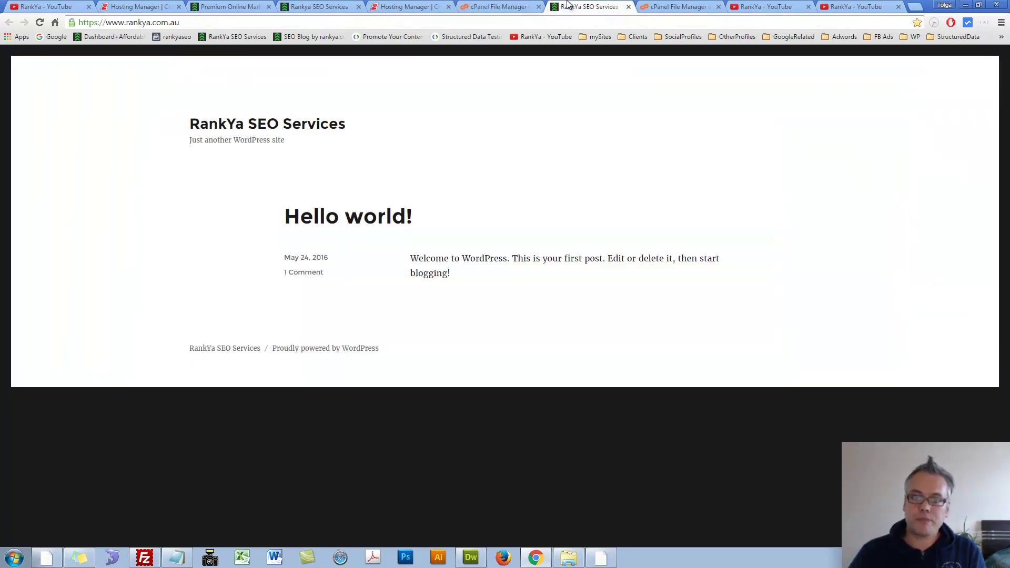
left_click(218, 27)
left_click(240, 25)
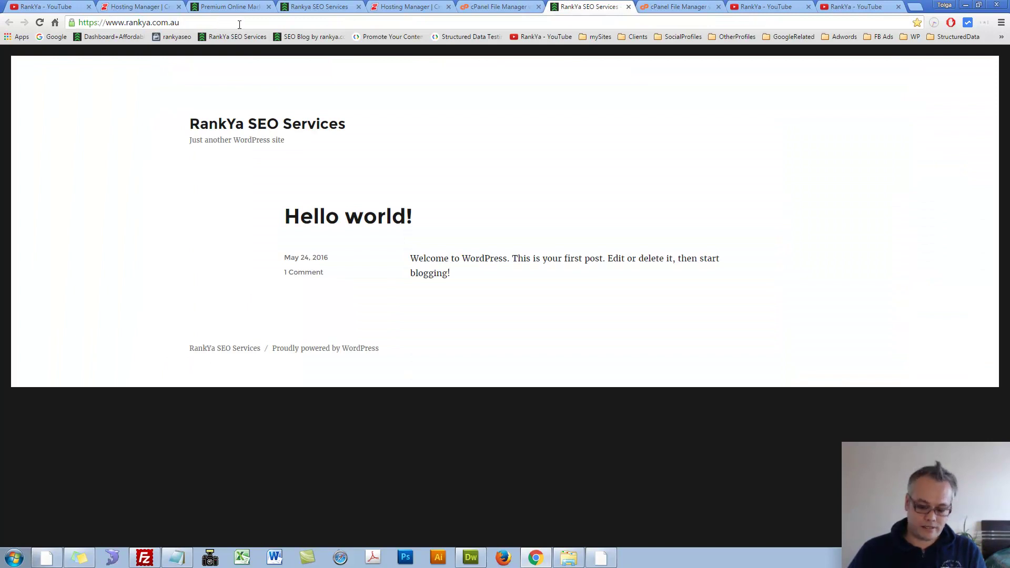
type("/")
key("ctrl+v")
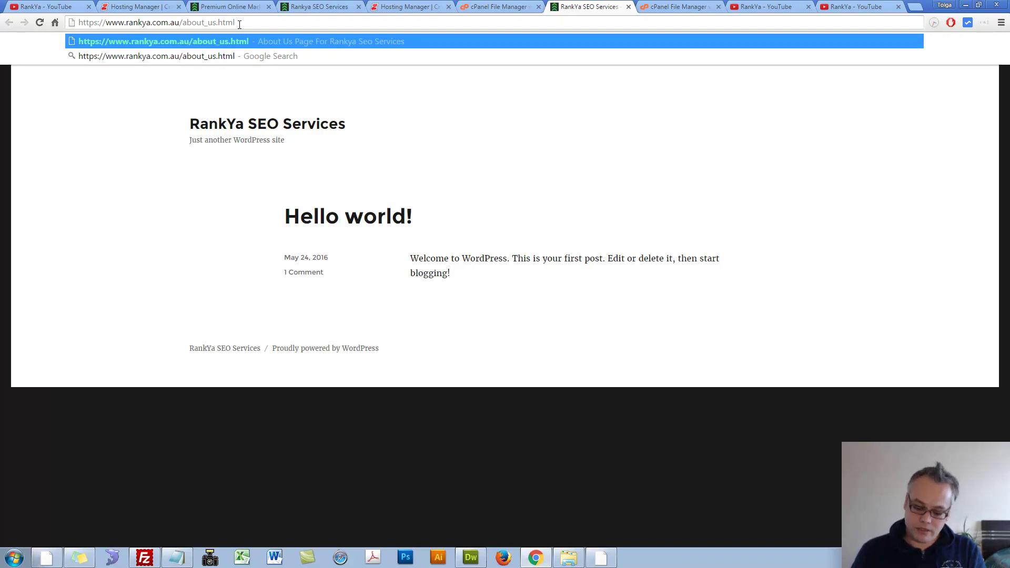
key("Return")
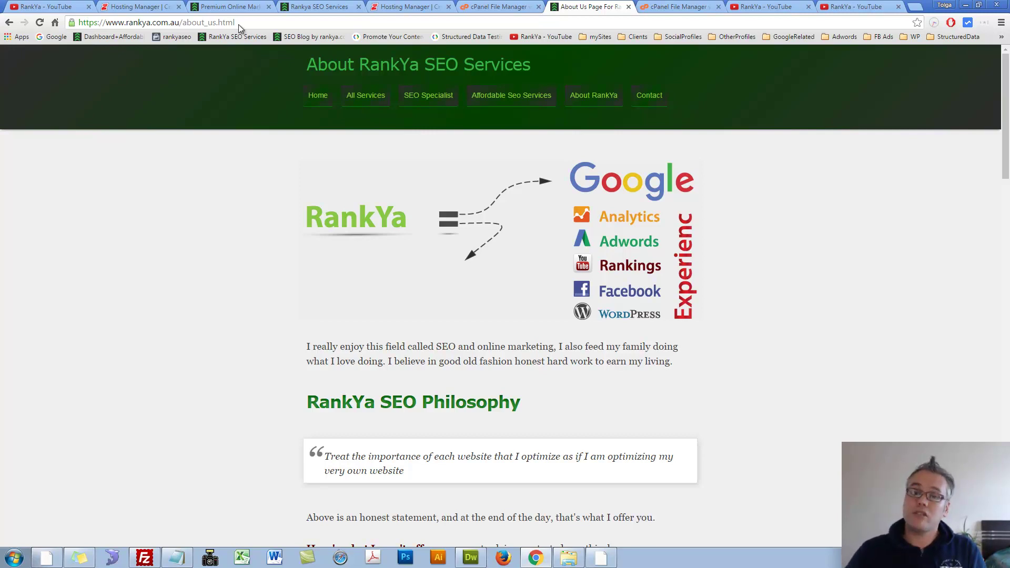
left_click(498, 7)
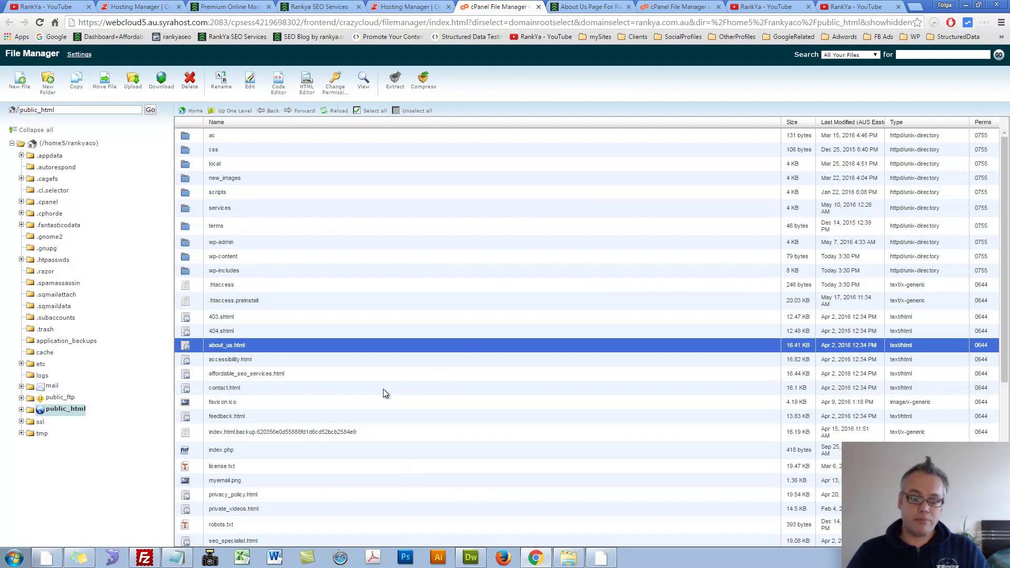
left_click(585, 10)
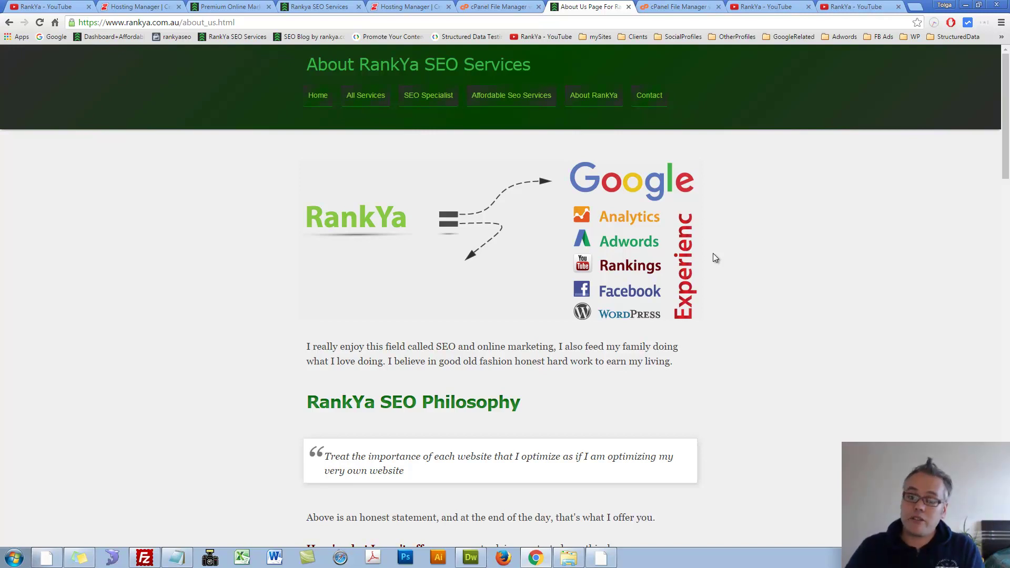
left_click(499, 6)
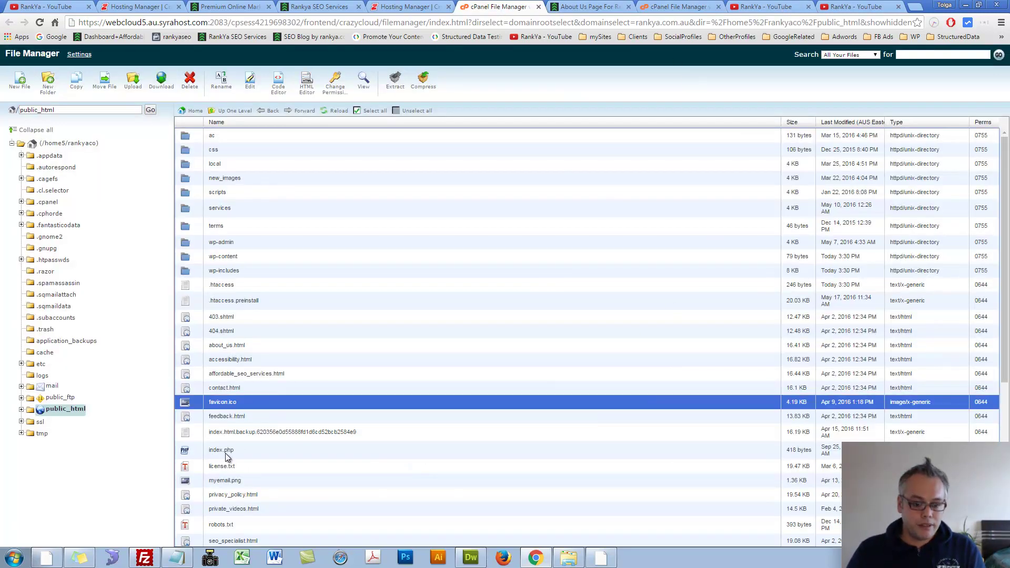
Step: Look through the wp- files, selecting wp-config.php, wp-activate.php, wp-blog-header.php and wp-cron.php
scroll(232, 494, "down", 5)
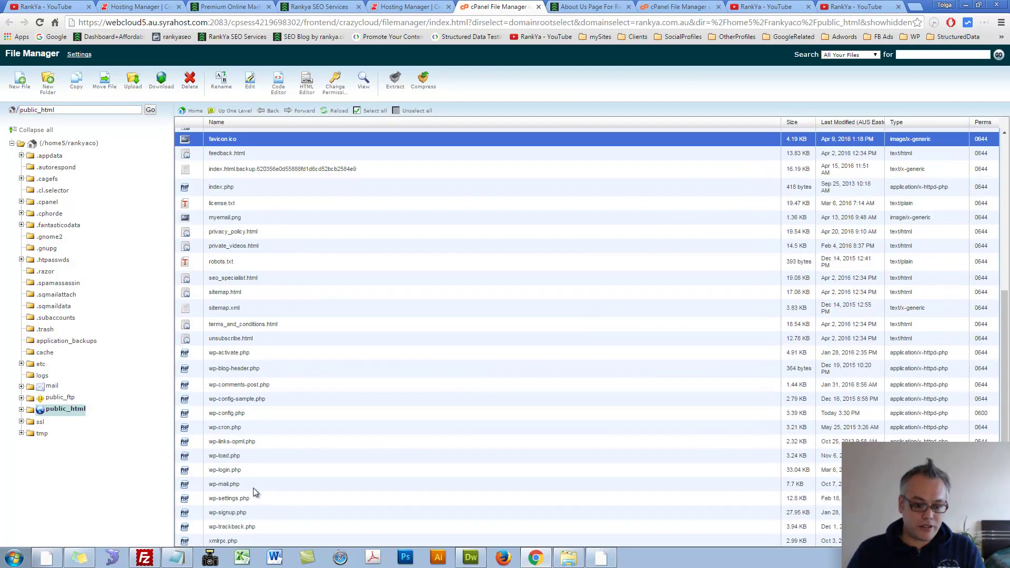
left_click(193, 417)
left_click(190, 357)
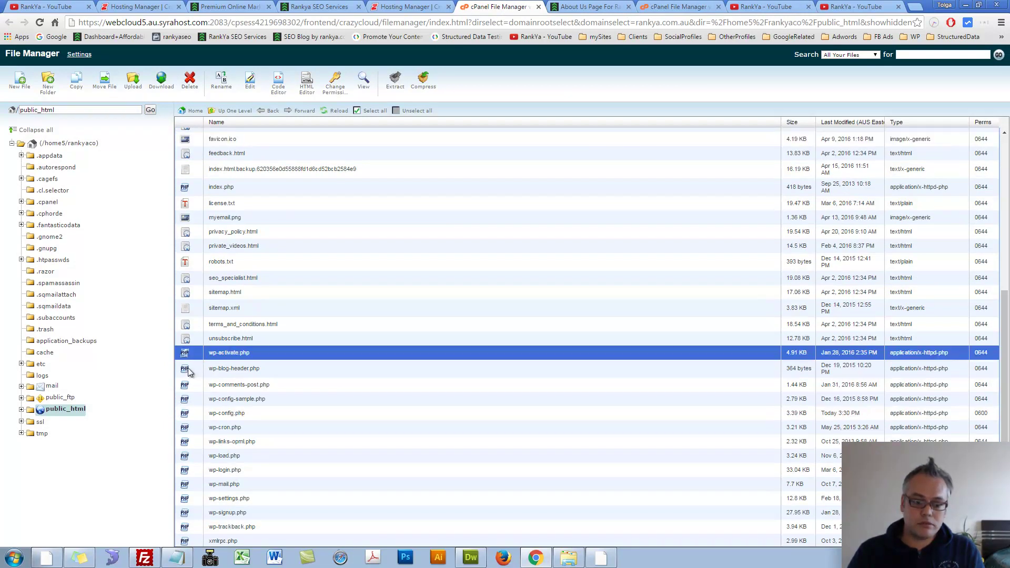
left_click(190, 371)
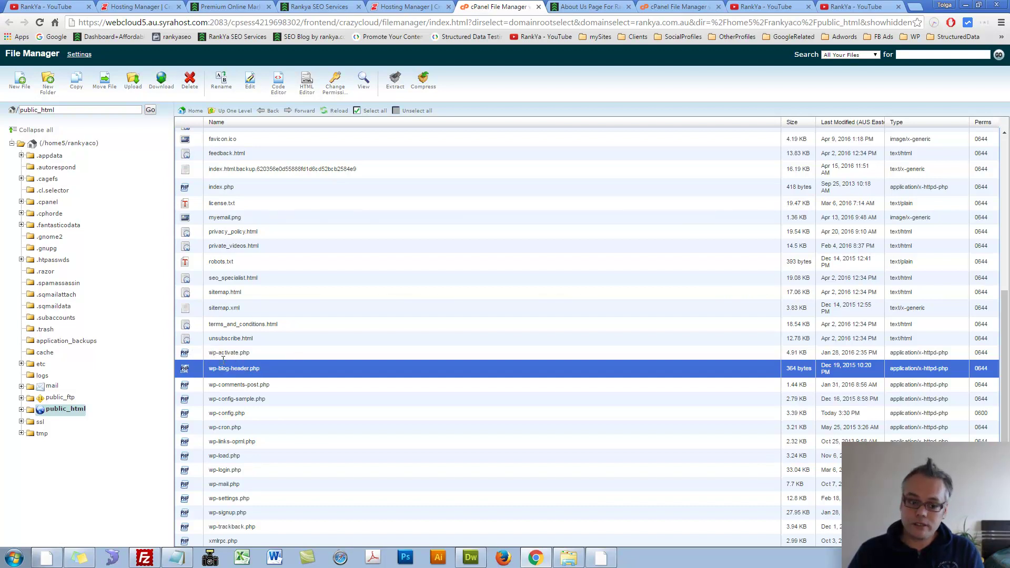
left_click(238, 429)
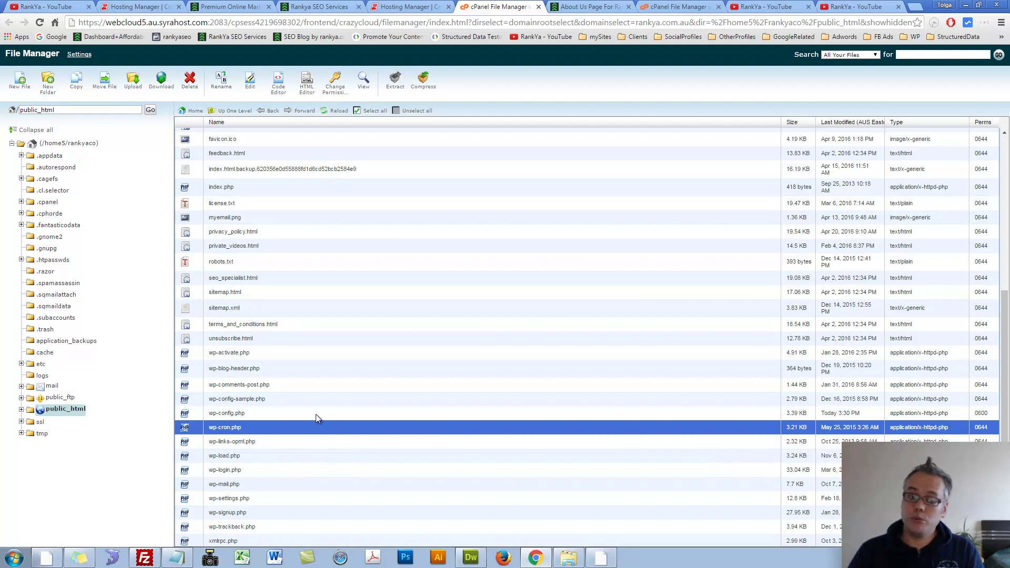
Step: Delete wp-config-sample.php from public_html, leaving wp-config.php selected
left_click(211, 401)
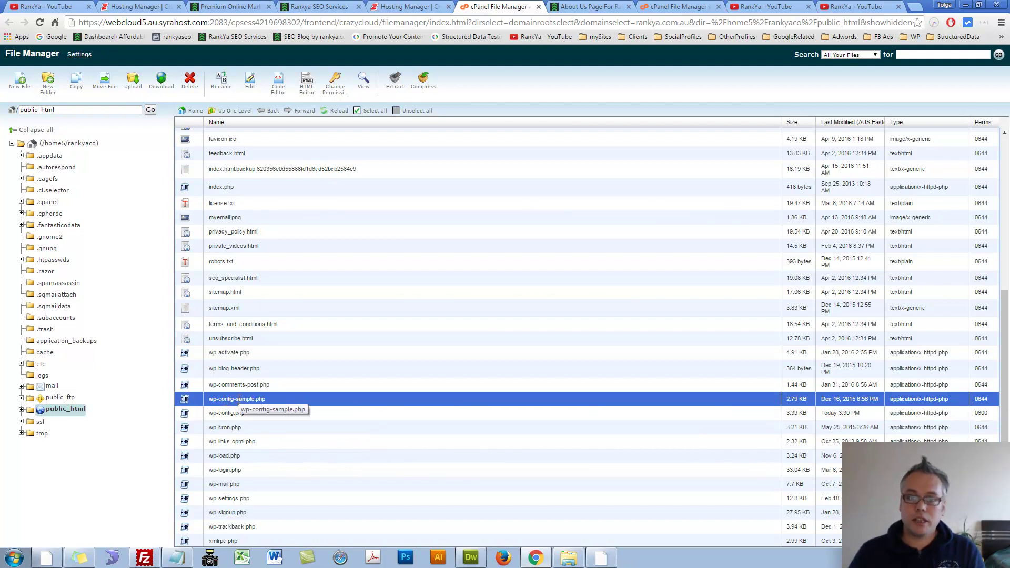
right_click(194, 401)
left_click(217, 516)
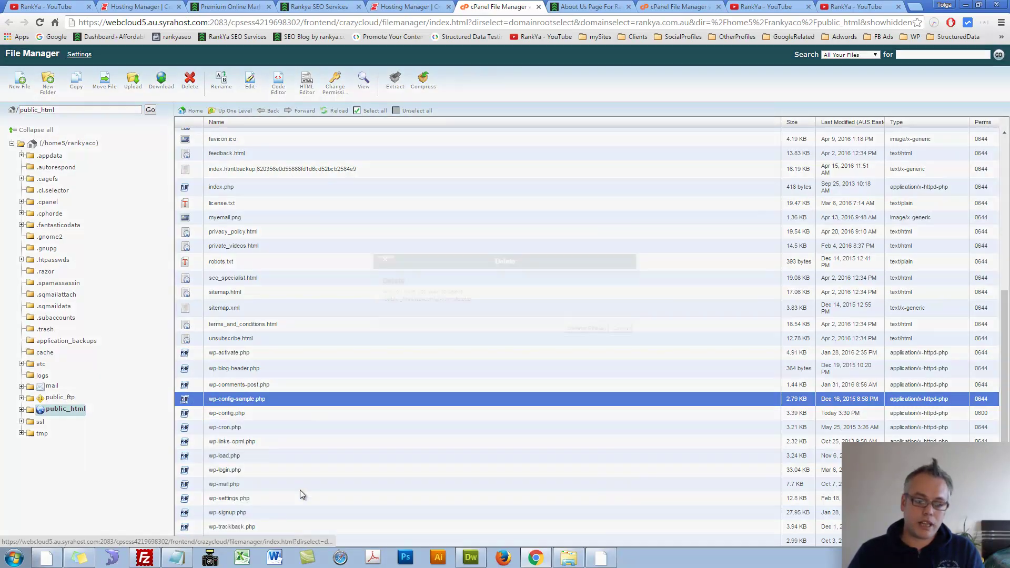
left_click(586, 329)
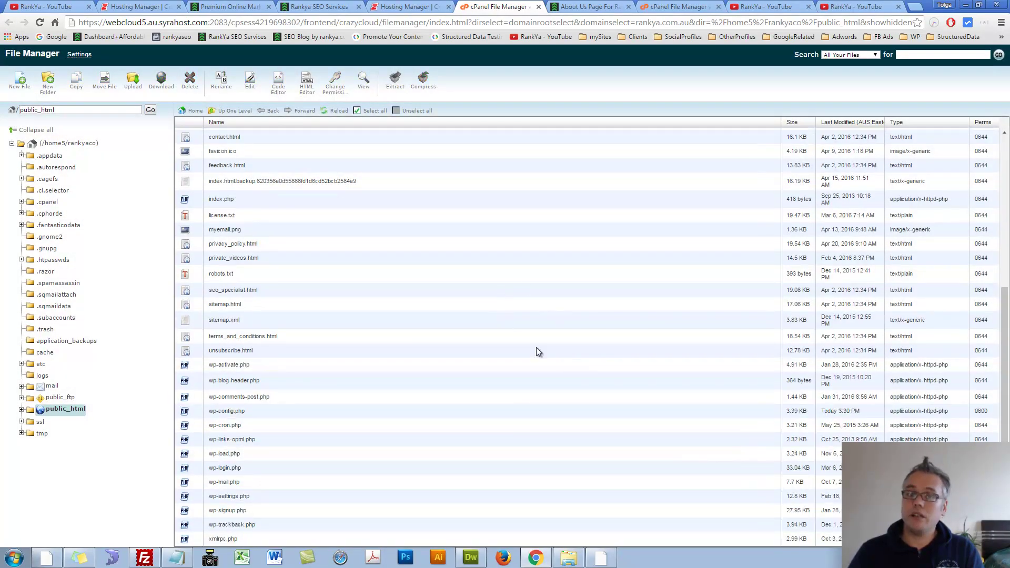
left_click(190, 413)
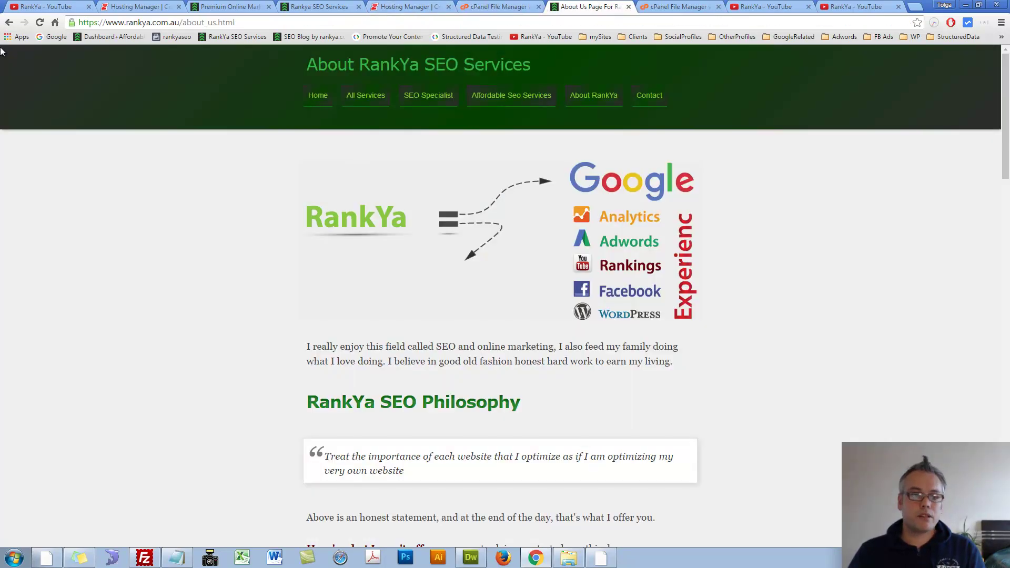
key("ctrl+Tab")
Step: Open Installatron from Apps, follow the WordPress 4.5.2 site's wp-admin link, then close that Dashboard tab
left_click(389, 6)
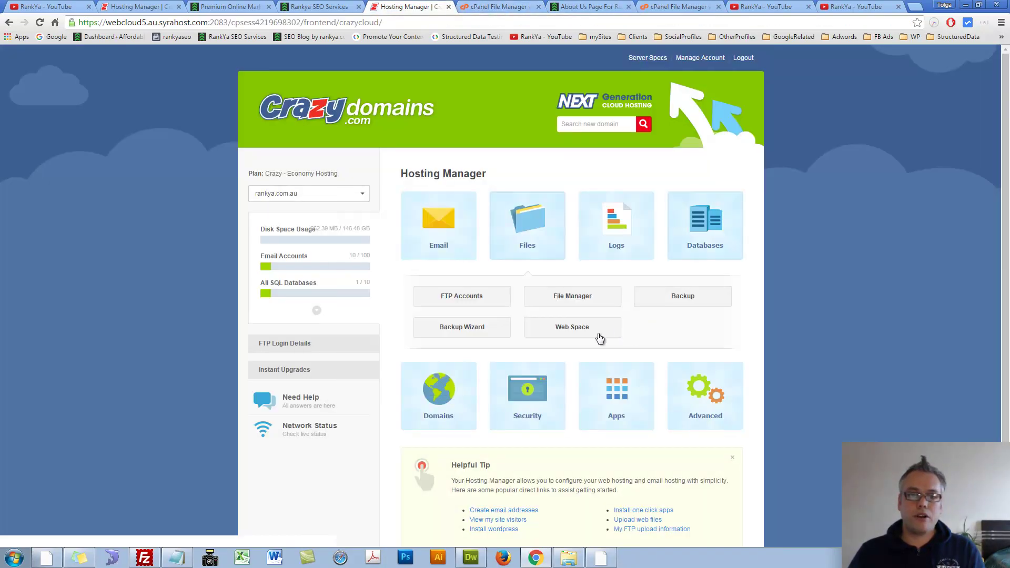
left_click(621, 392)
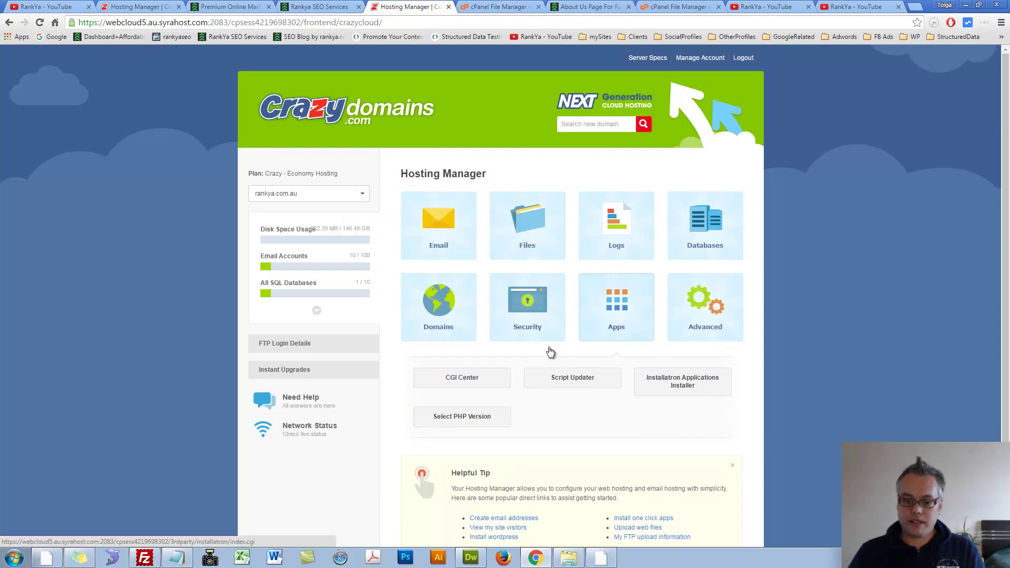
left_click(664, 387)
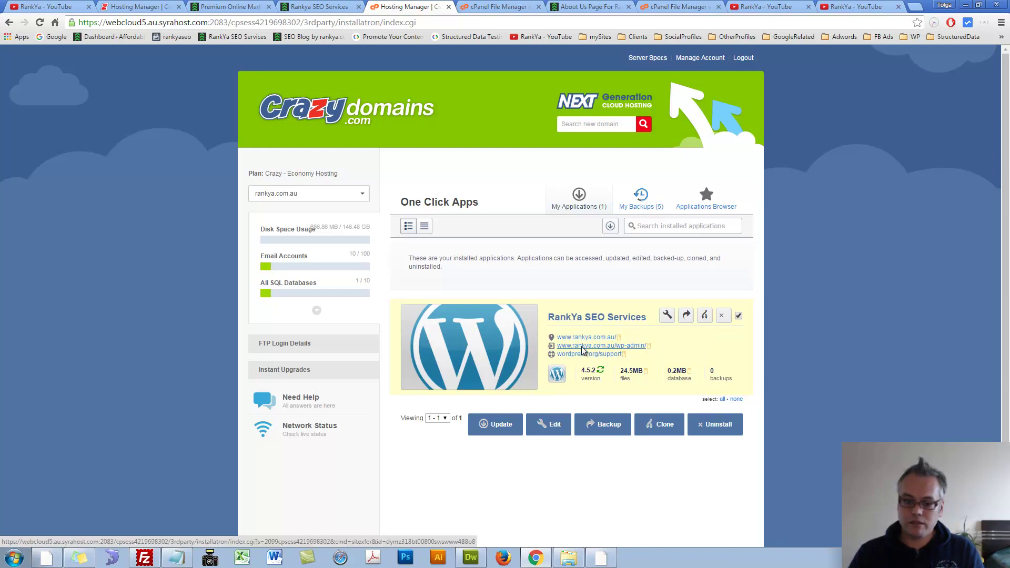
left_click(582, 346)
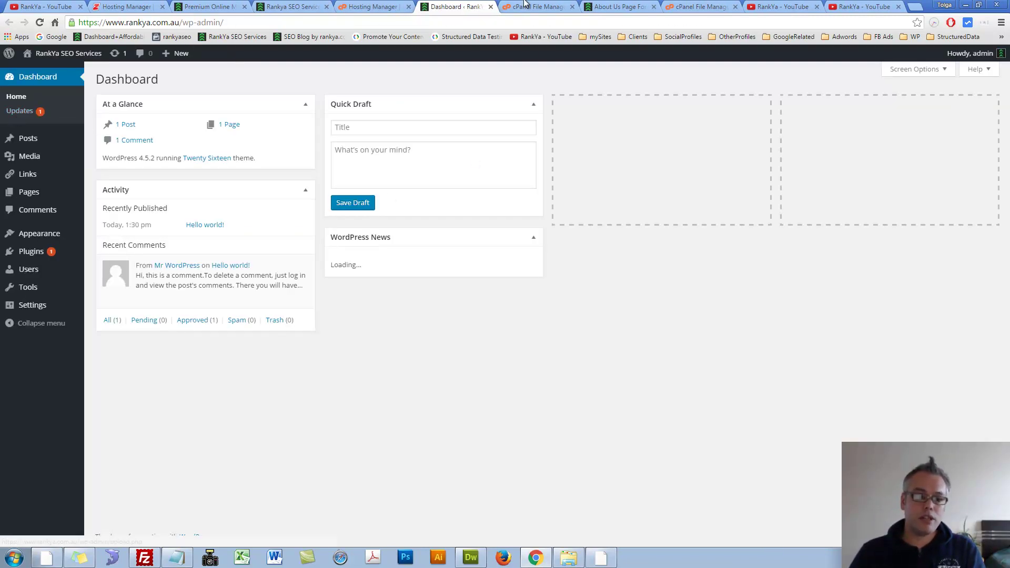
left_click(491, 8)
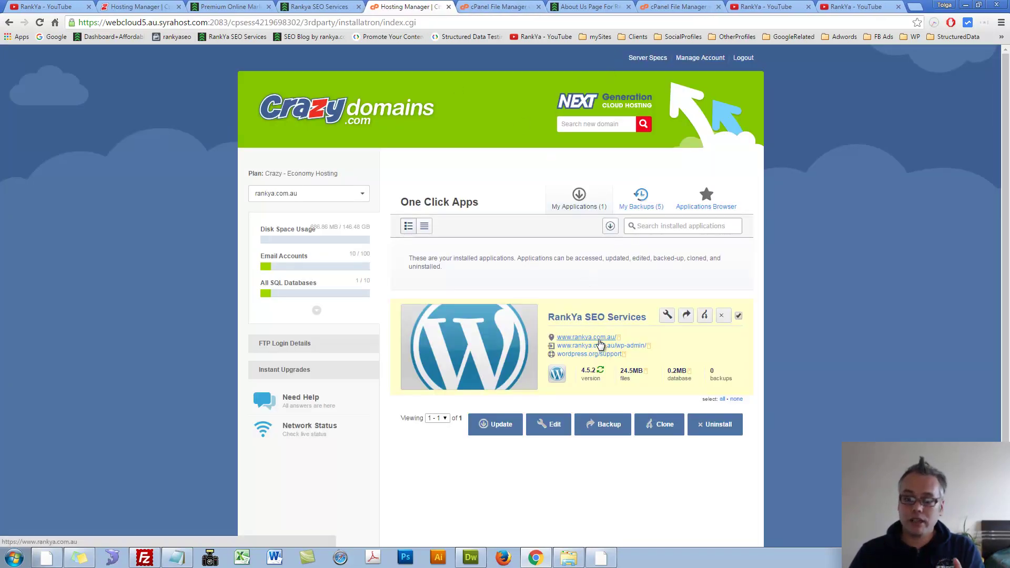
Step: Log out of the WordPress admin and log back in with Remember Me ticked
left_click(593, 339)
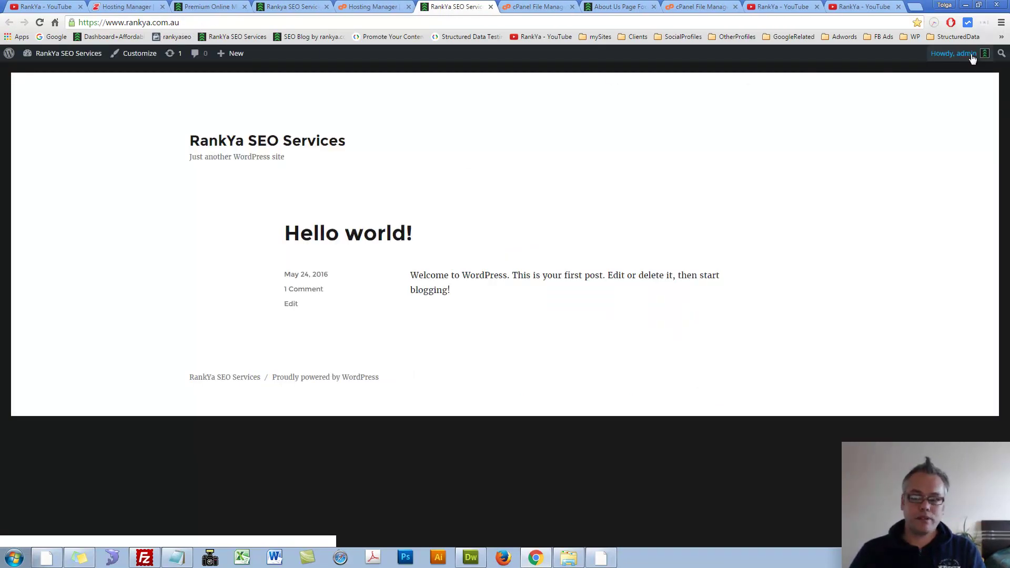
mouse_move(974, 53)
left_click(919, 116)
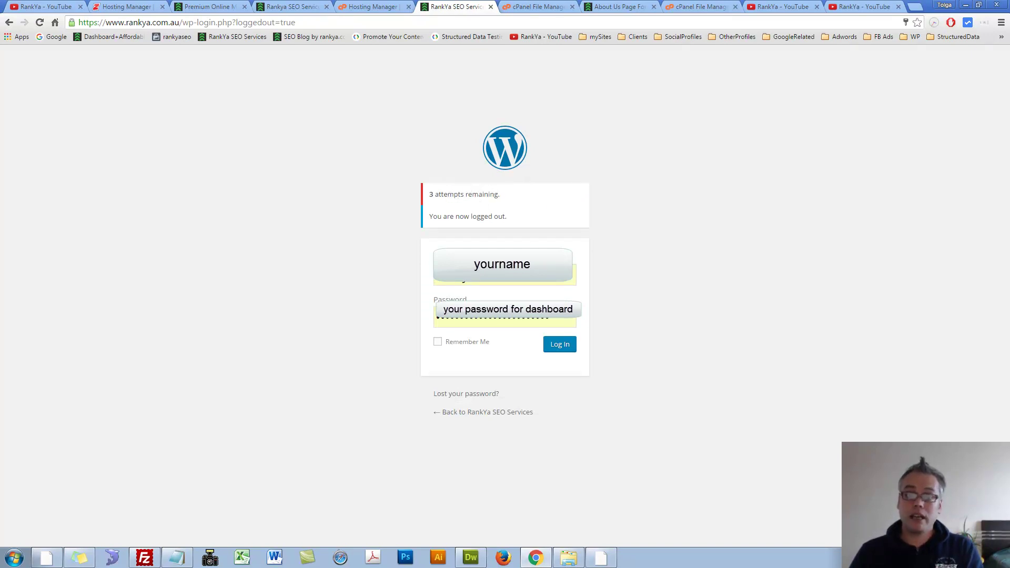
left_click(437, 320)
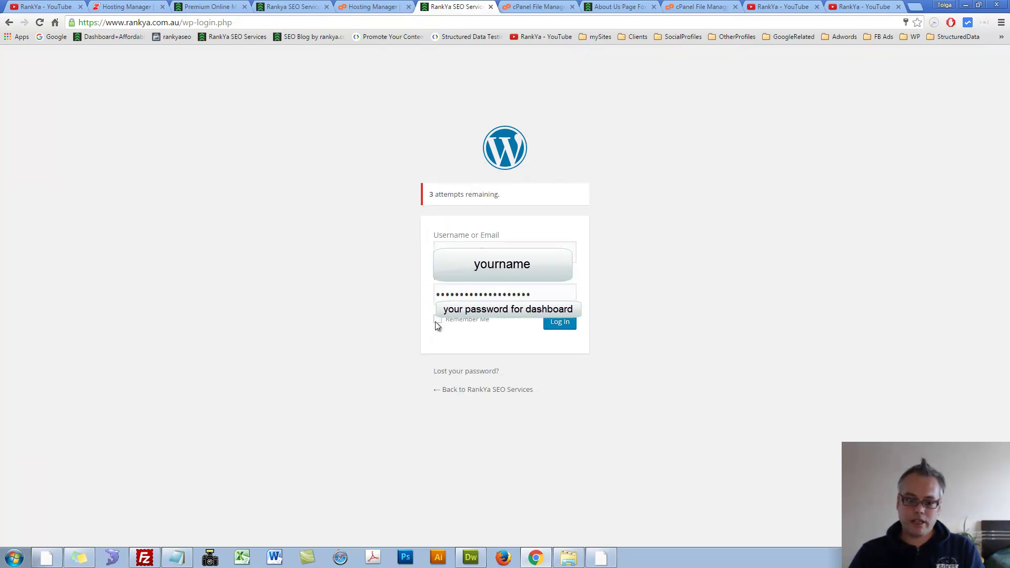
left_click(560, 322)
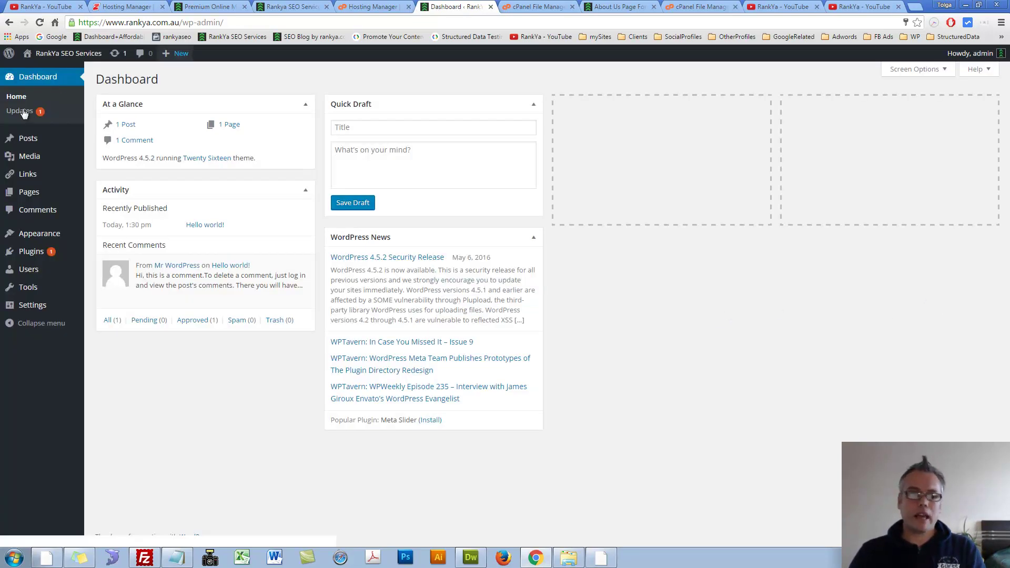
Step: Open the Pages list and General Settings in separate new tabs
middle_click(29, 189)
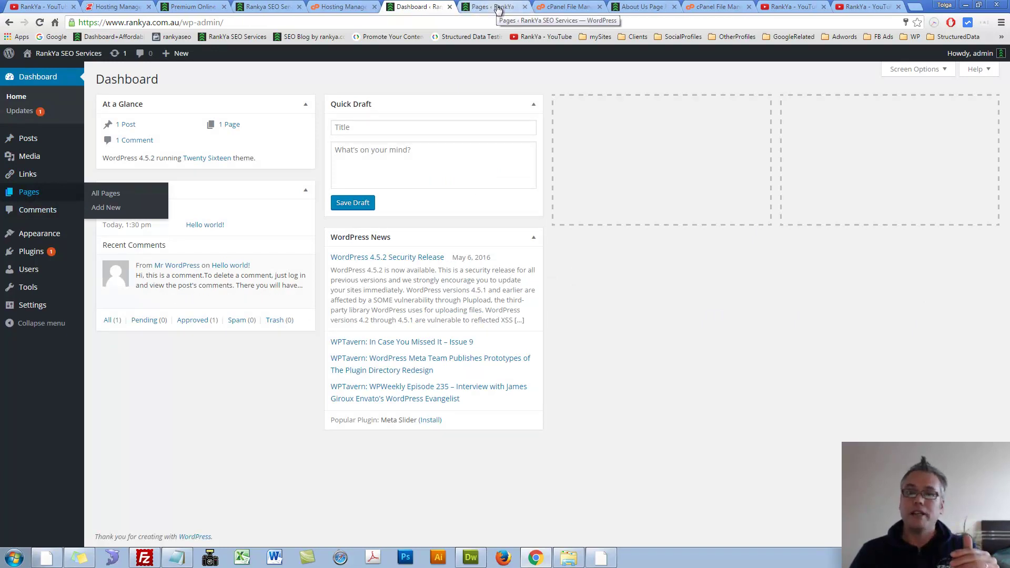
mouse_move(28, 139)
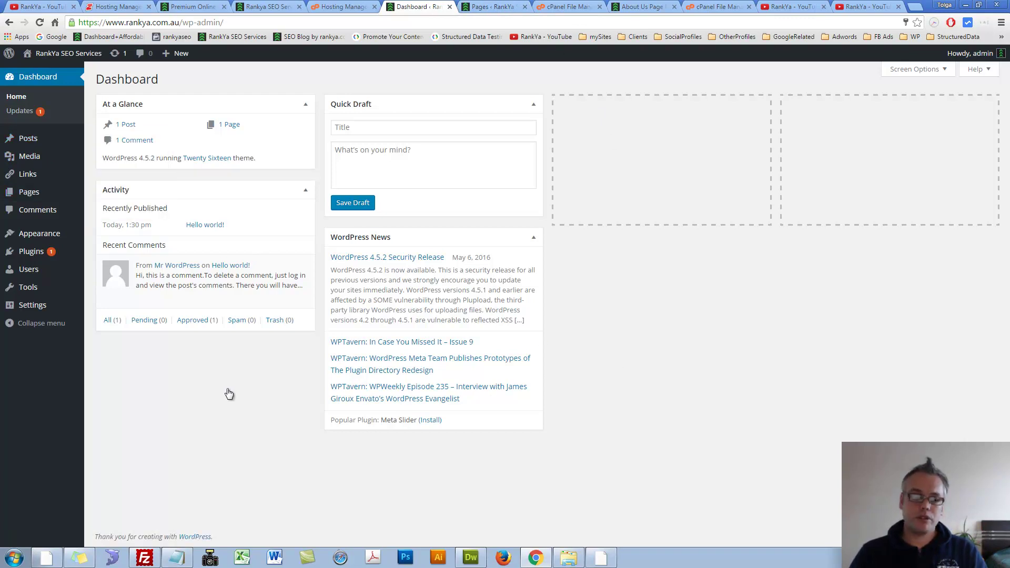
mouse_move(26, 306)
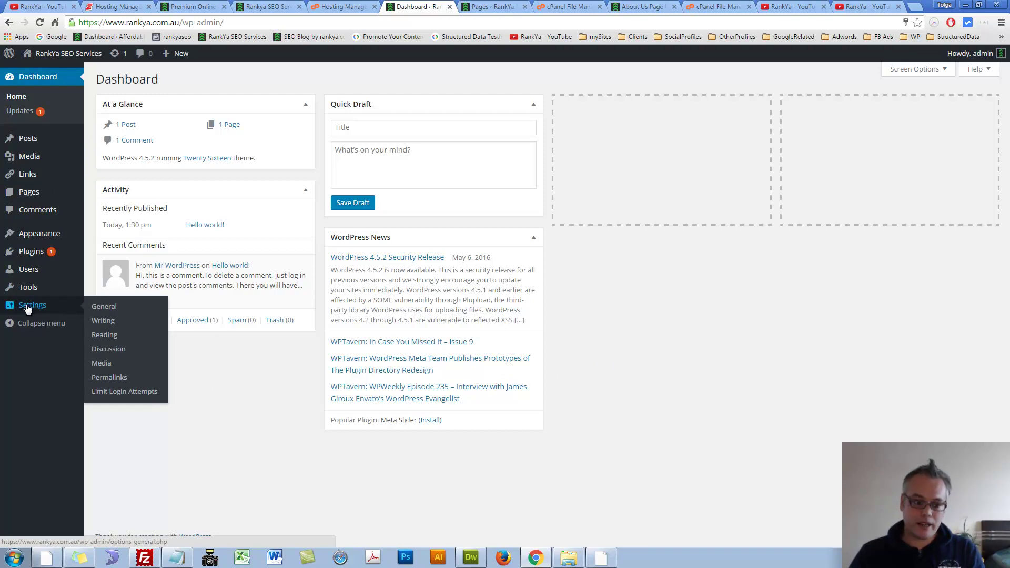
middle_click(105, 307)
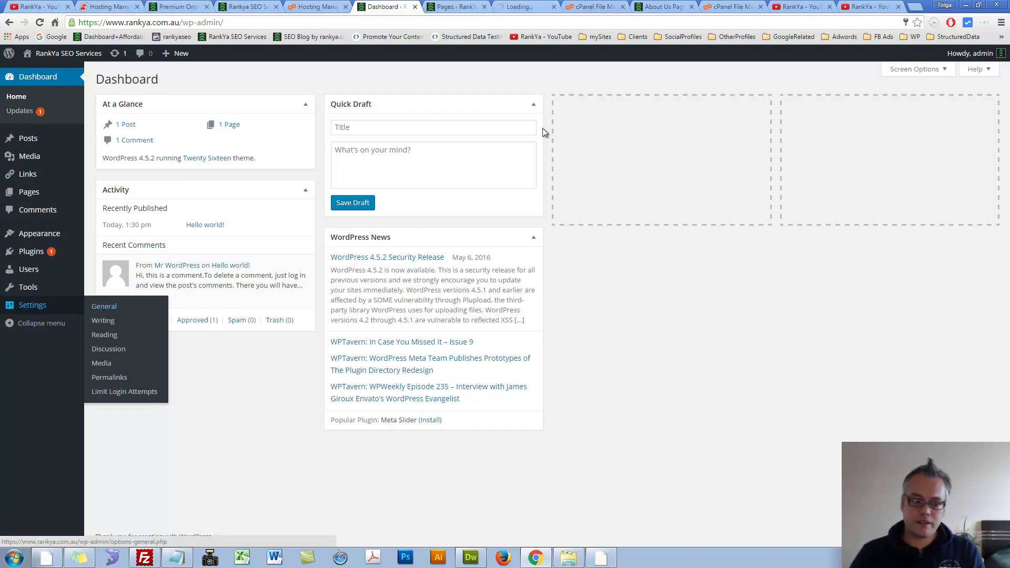
left_click(521, 7)
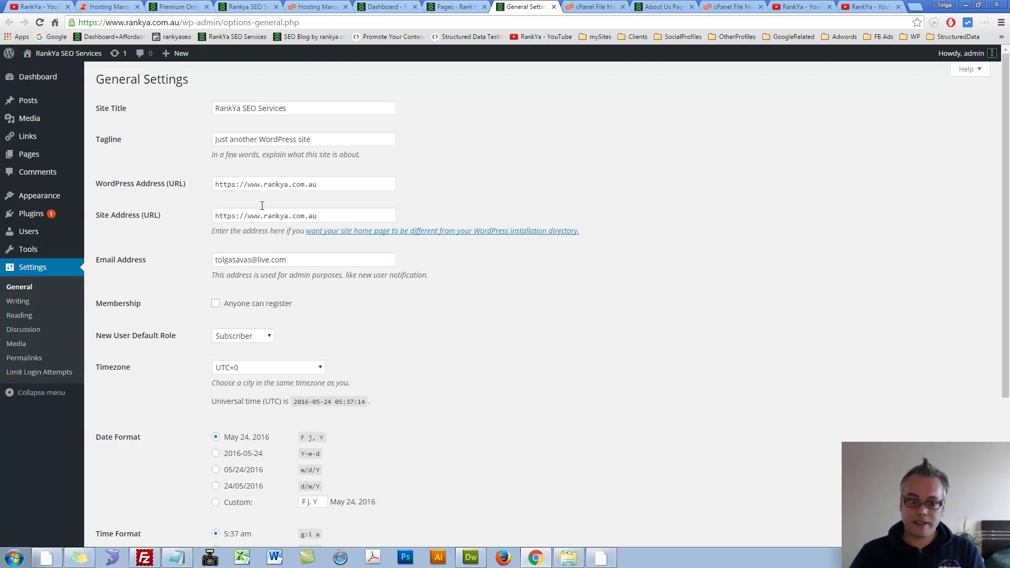
Step: Replace the tagline with 'Digital Experience Your Website Can Trust' and save the general settings
left_click_drag(330, 140, 163, 139)
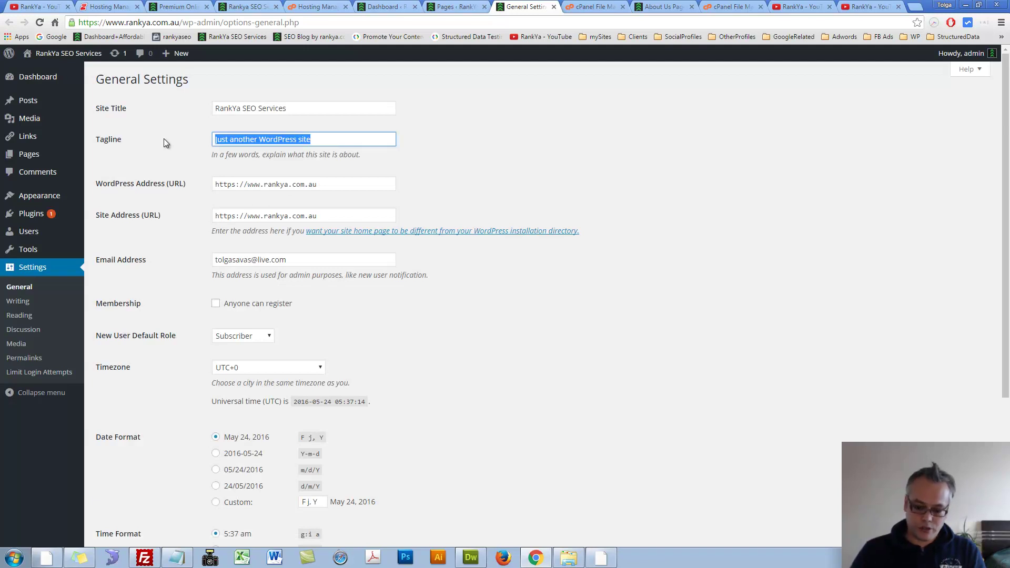
key("BackSpace")
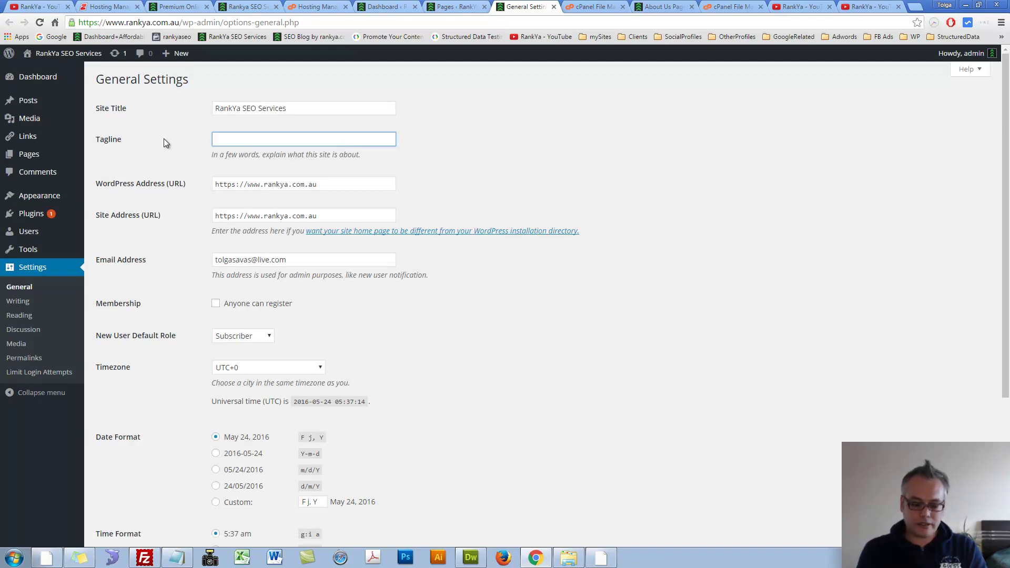
type("Digital")
type("Experience Your Website Can Trust")
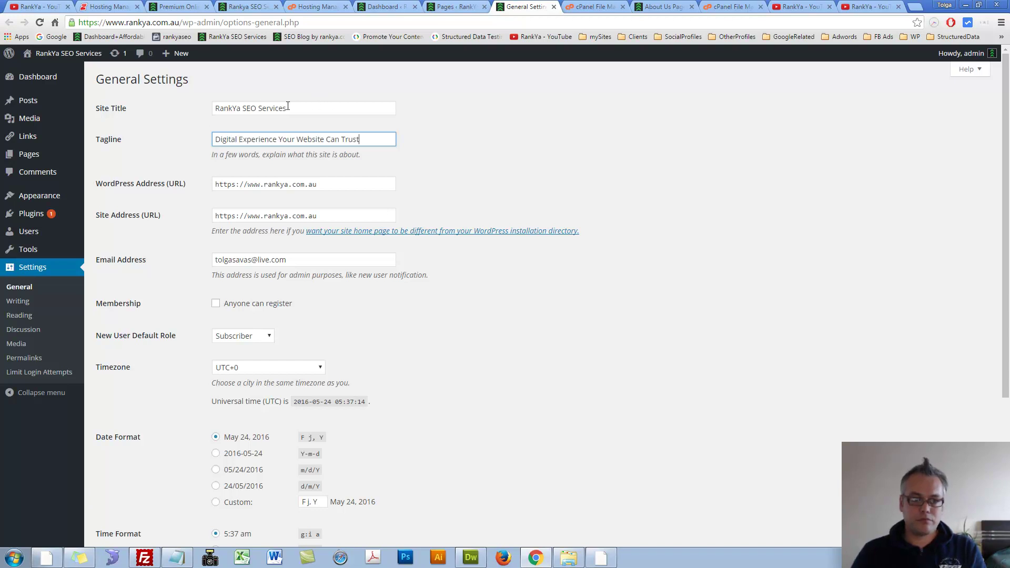
left_click(302, 107)
left_click(521, 169)
scroll(377, 351, "down", 4)
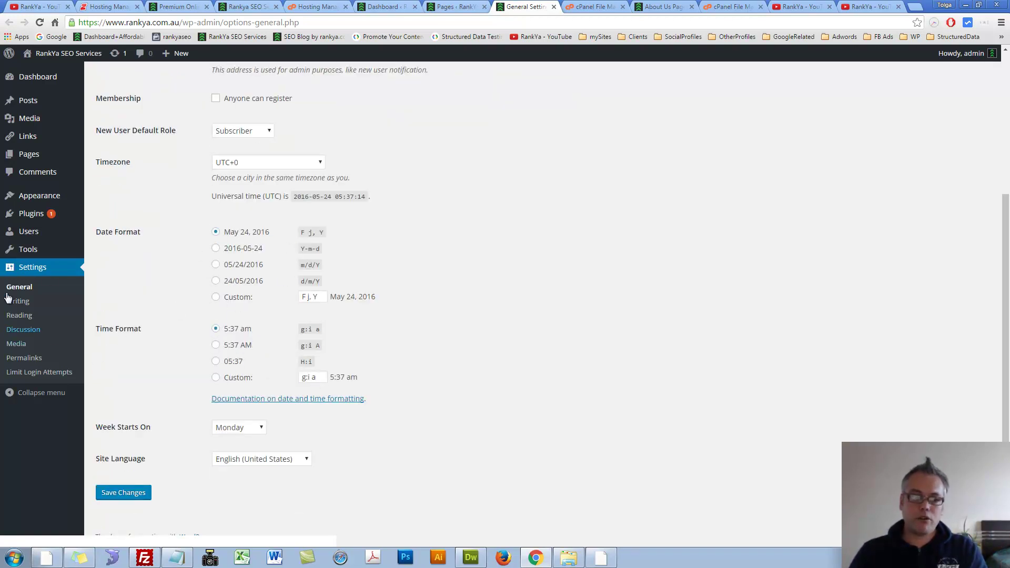
left_click(124, 493)
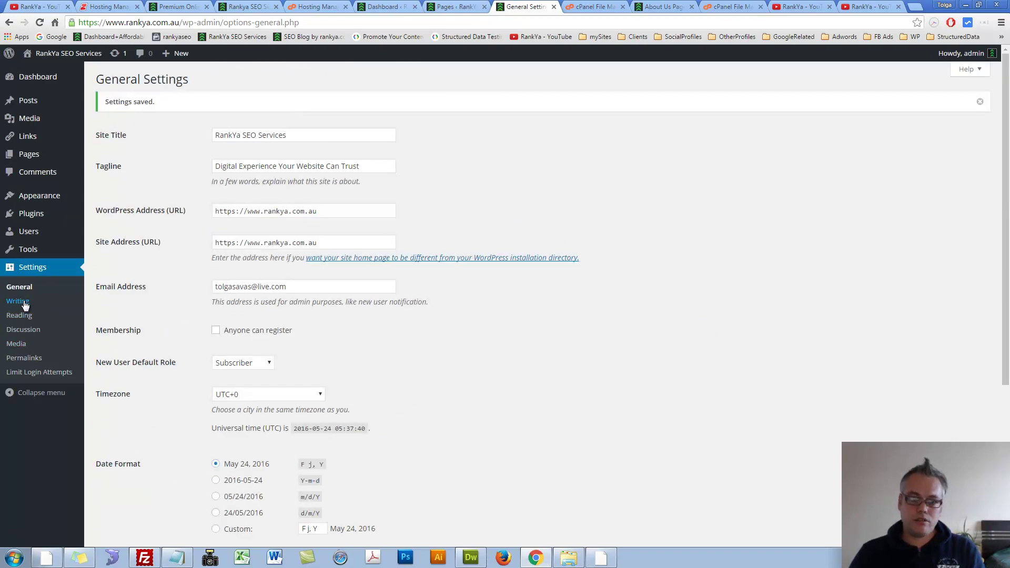
Step: Review the Writing settings, then open All Pages in a new tab
middle_click(23, 301)
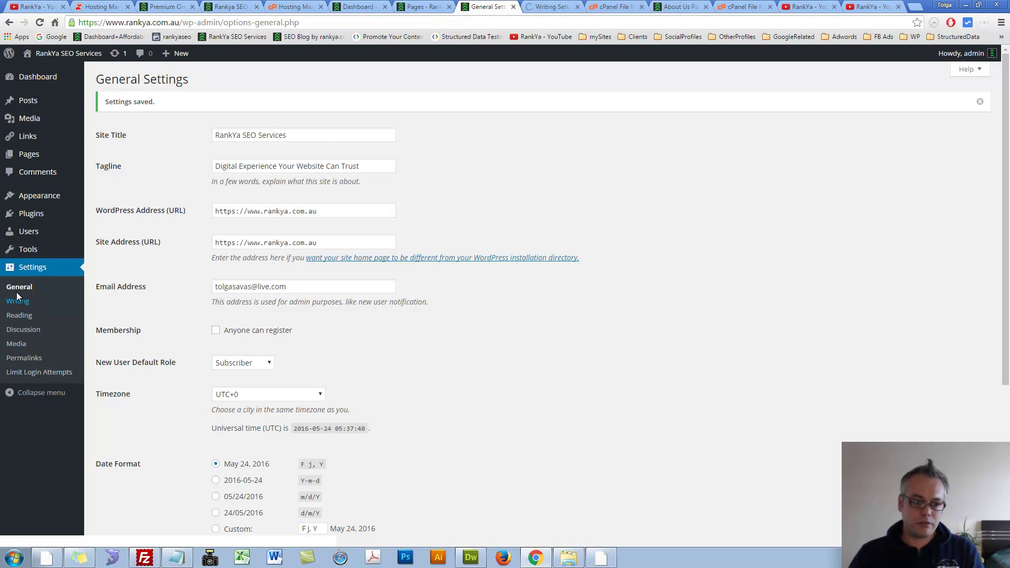
key("ctrl+Tab")
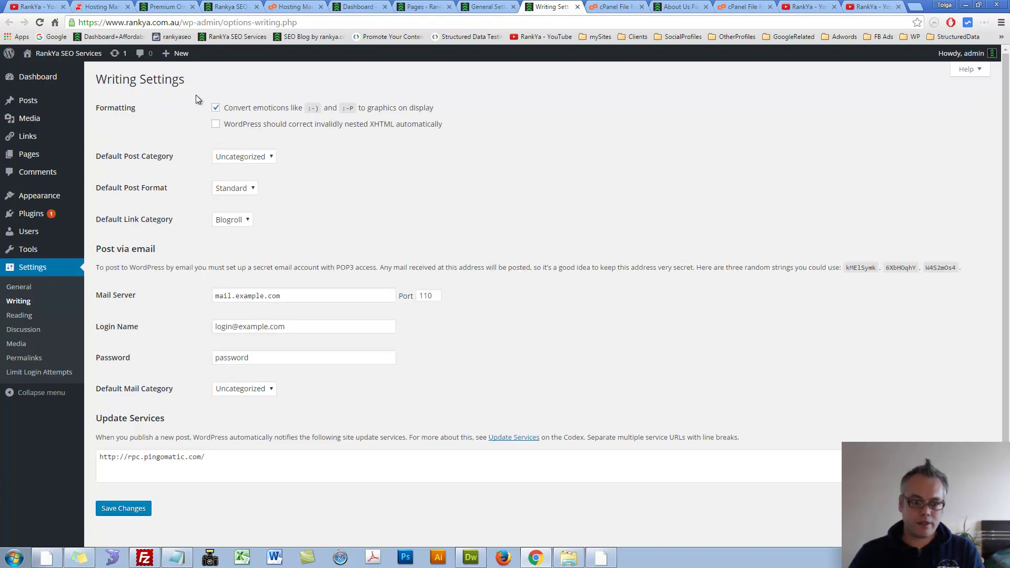
scroll(378, 414, "down", 1)
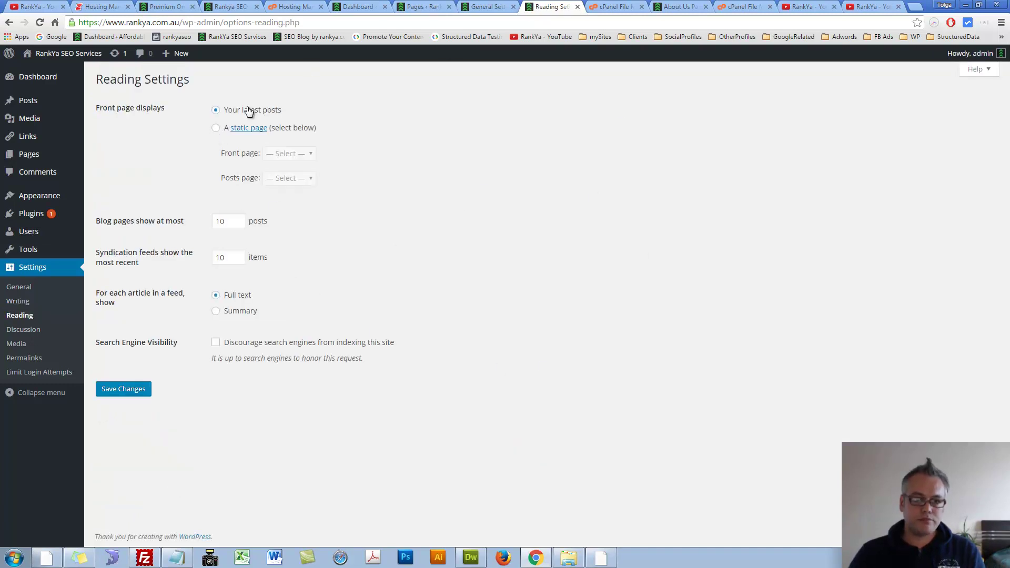
mouse_move(45, 156)
middle_click(94, 155)
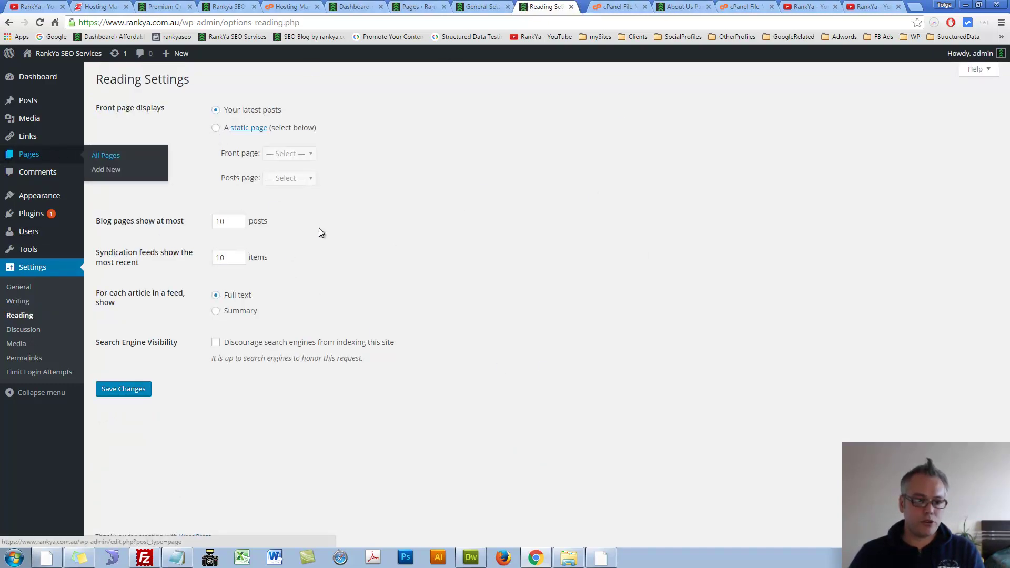
Step: Move the About page and the Hello world! post to the Trash
left_click(576, 6)
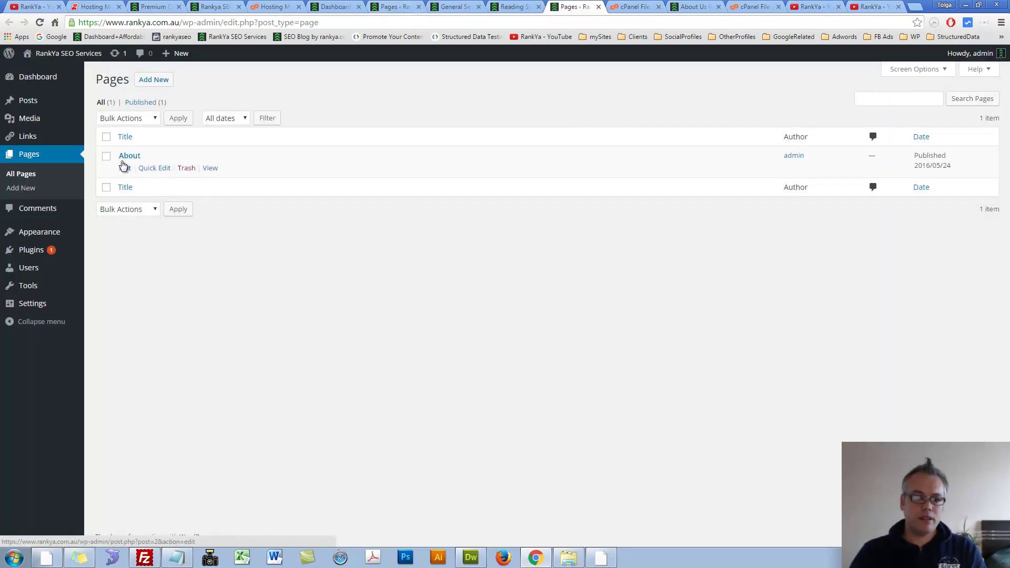
left_click(106, 156)
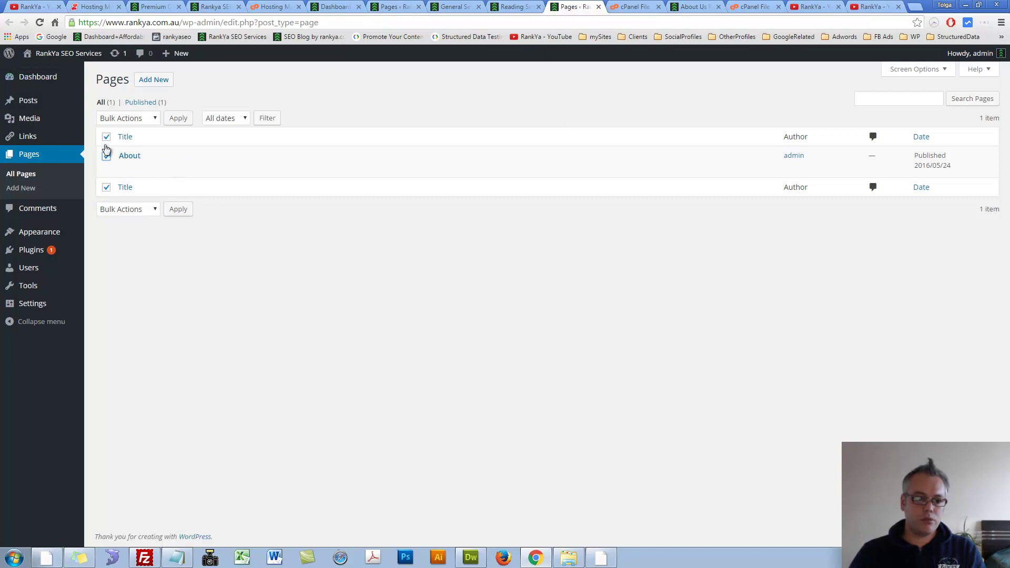
left_click(186, 167)
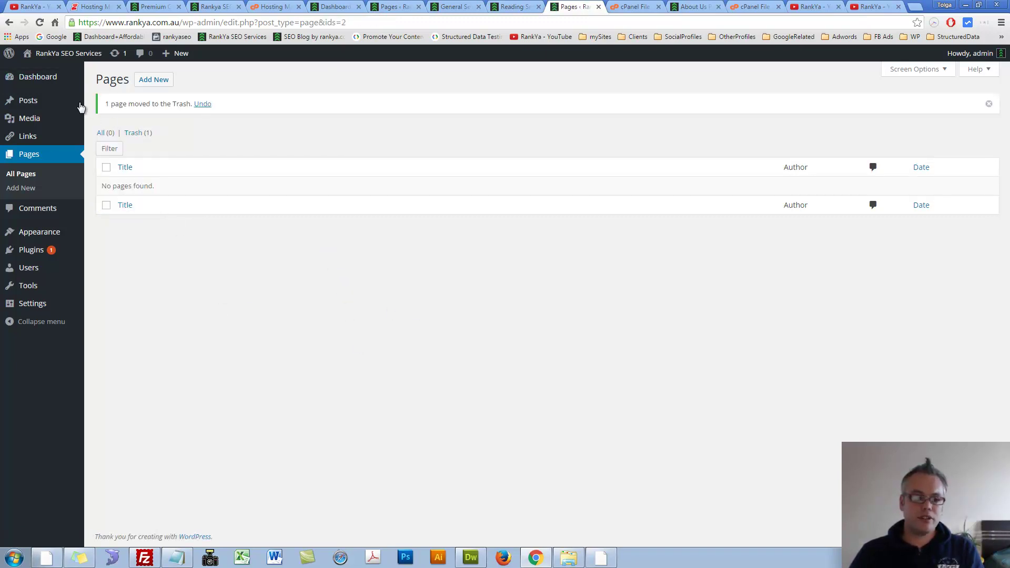
mouse_move(18, 106)
middle_click(49, 107)
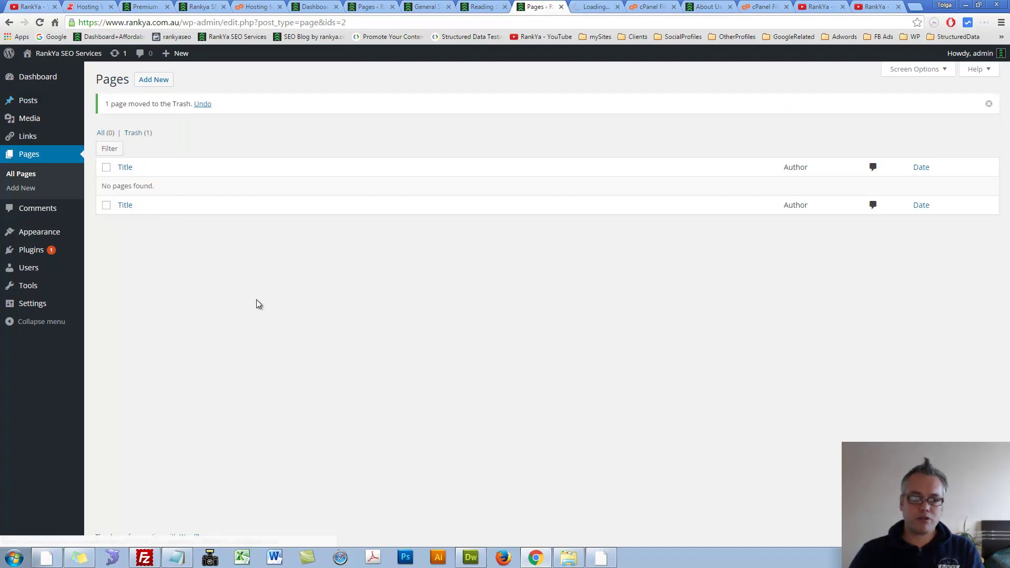
left_click(594, 8)
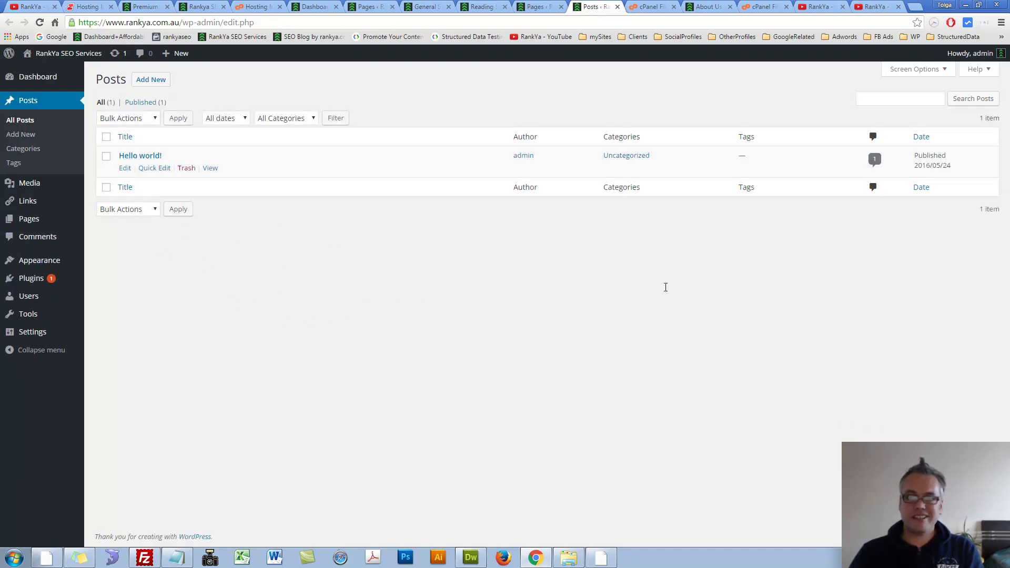
left_click(187, 168)
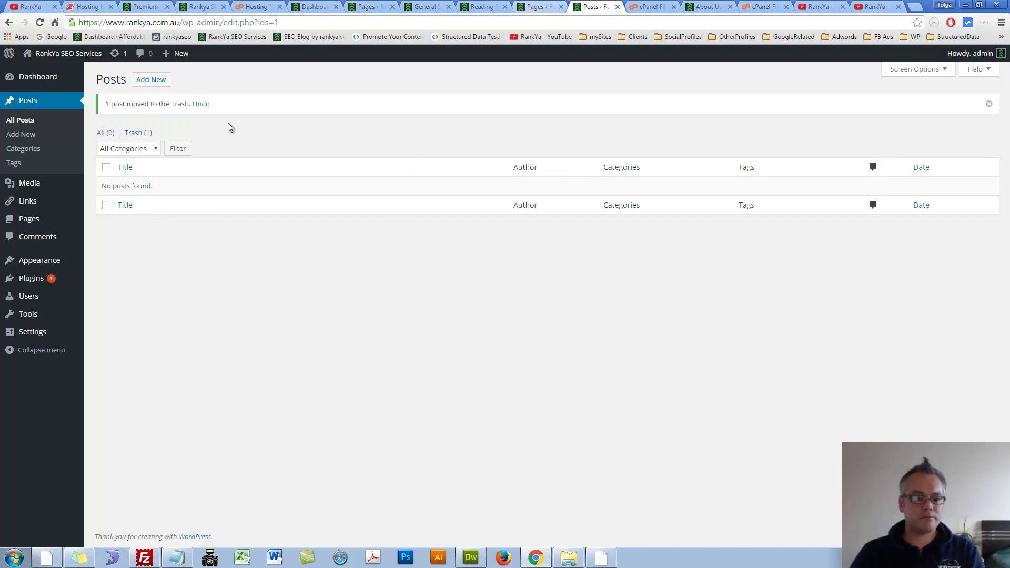
Step: Permanently delete Hello world! and About from Trash, then start a blank new page
left_click(138, 133)
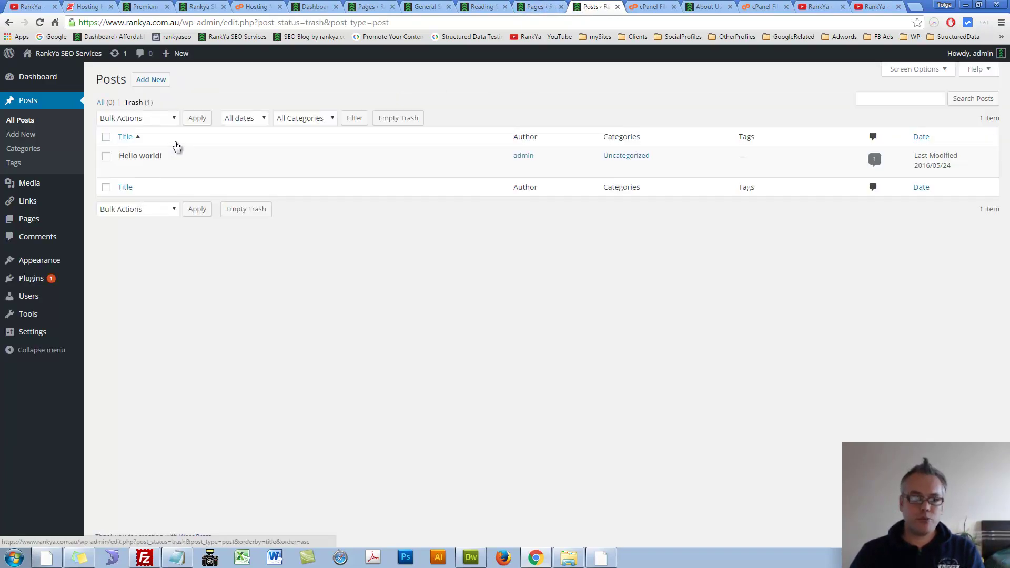
left_click(196, 168)
left_click(540, 6)
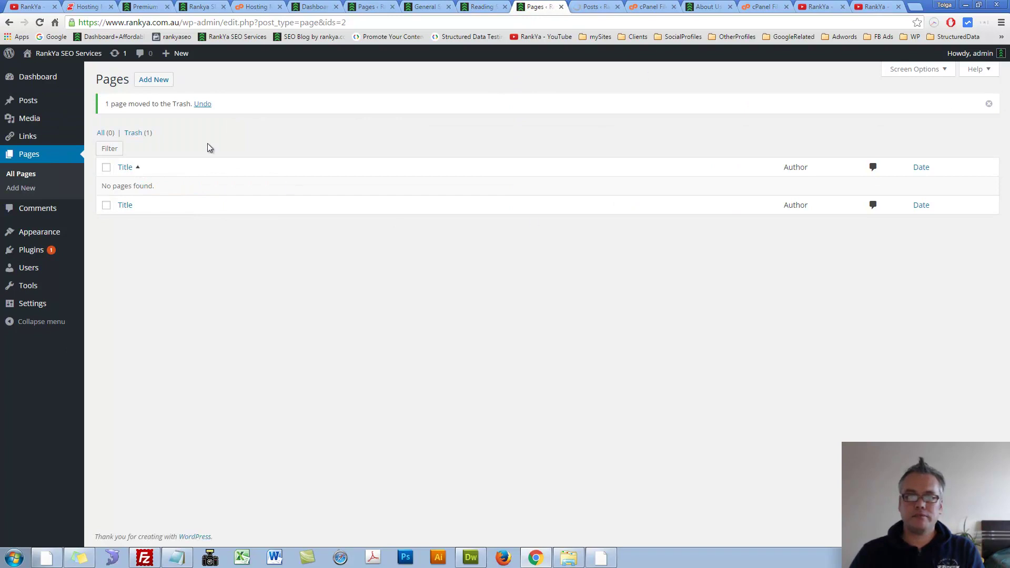
left_click(138, 133)
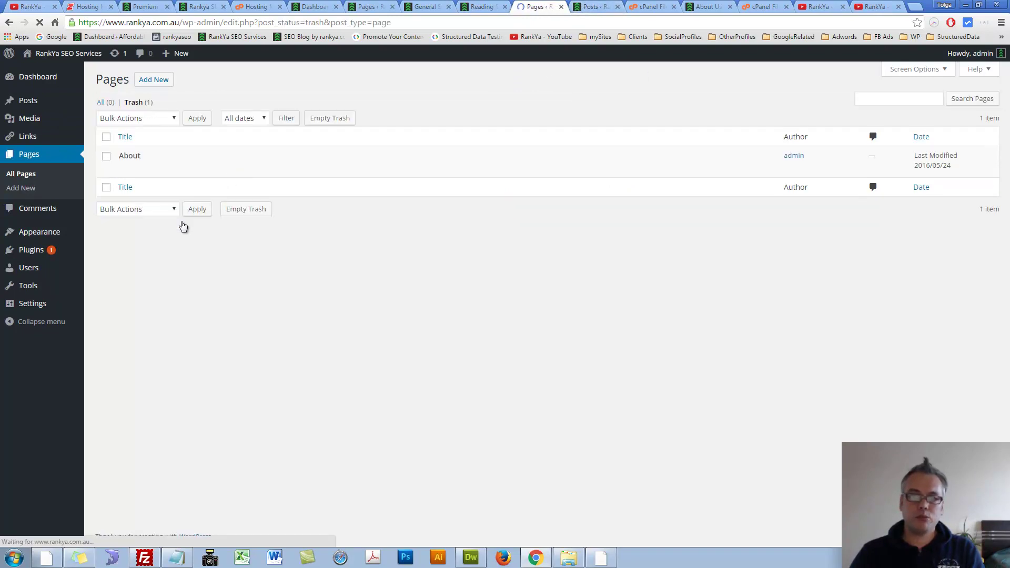
left_click(180, 168)
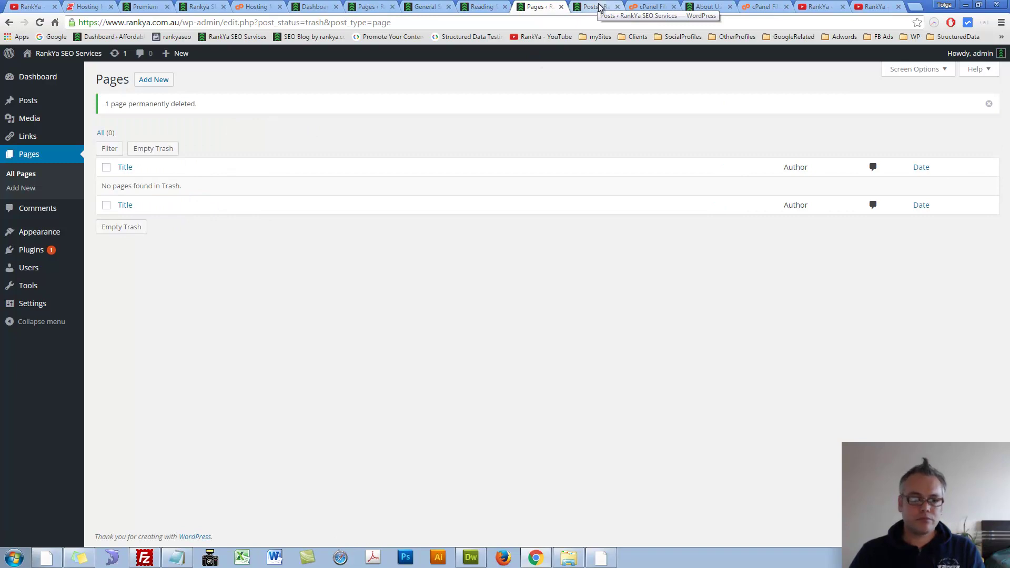
left_click(154, 79)
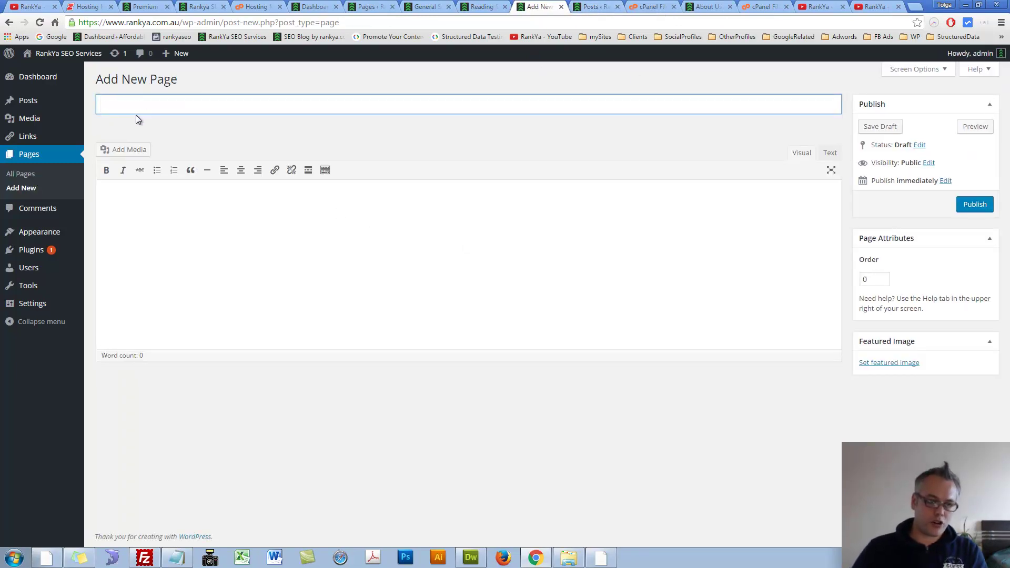
Step: Enter 'Home' as the new page's body text and publish the Home page
left_click(192, 242)
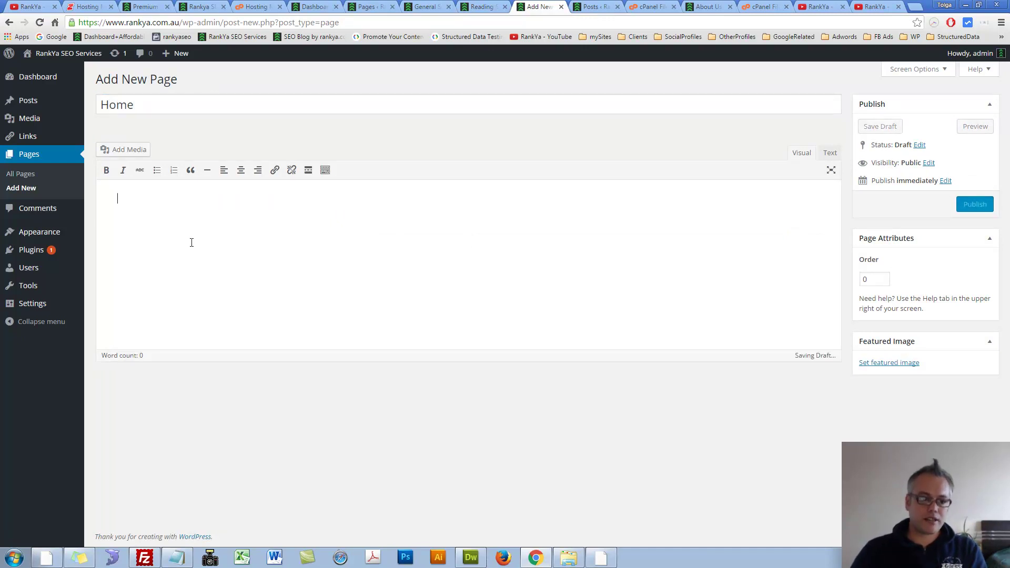
type("Home")
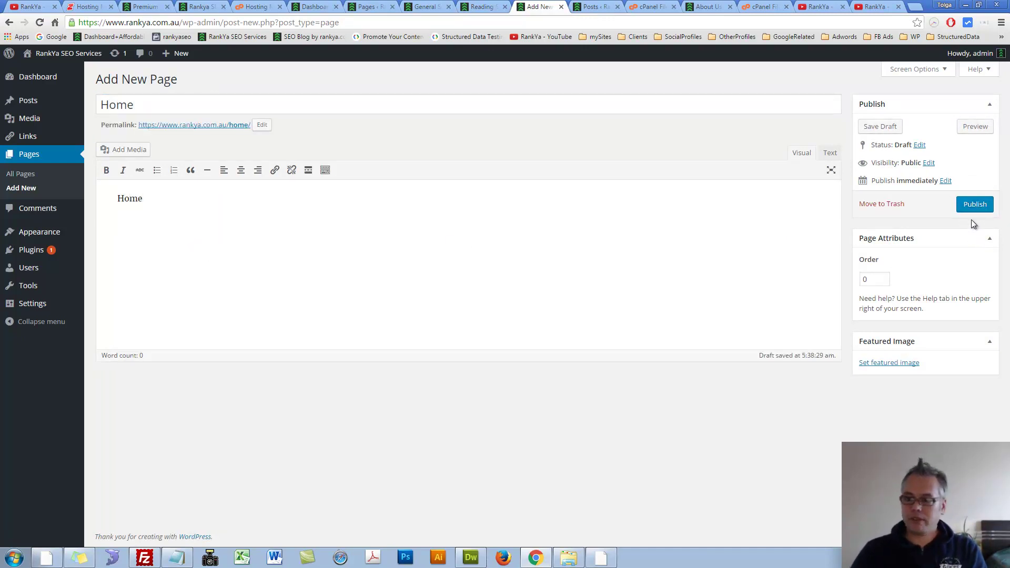
left_click(967, 206)
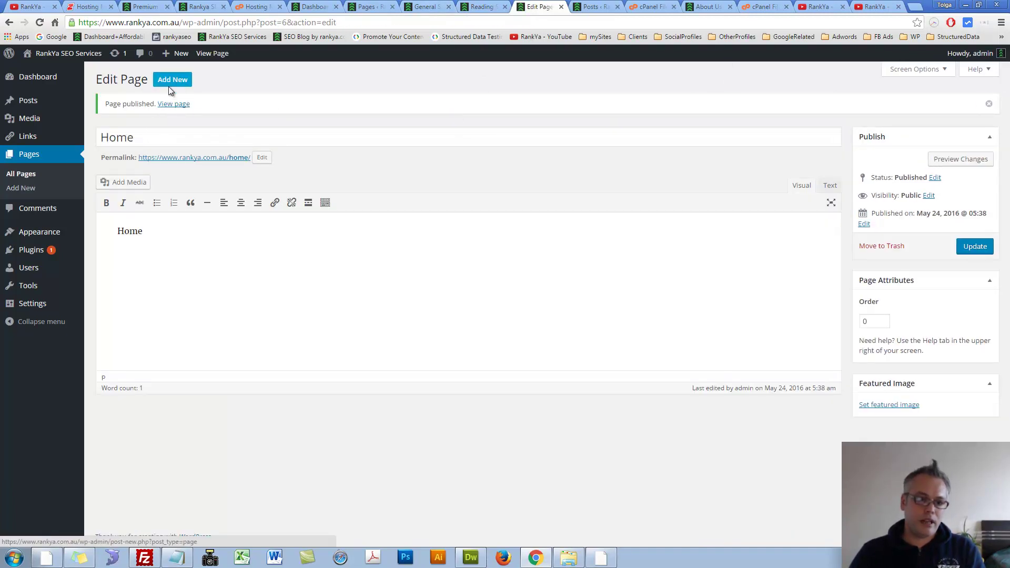
Step: Create and publish a second page titled 'Blog' with 'Blog' as its body text
left_click(173, 80)
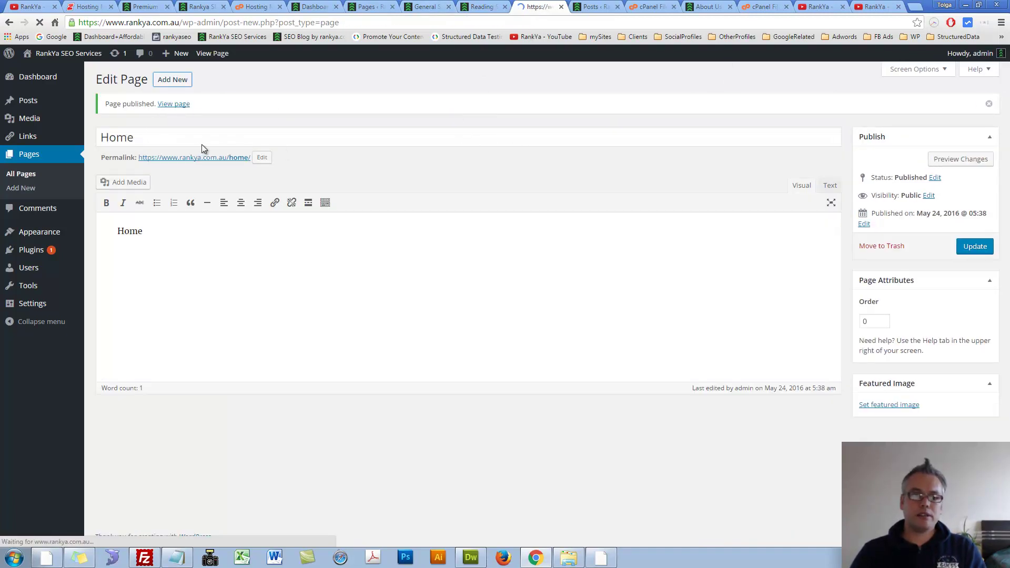
type("B")
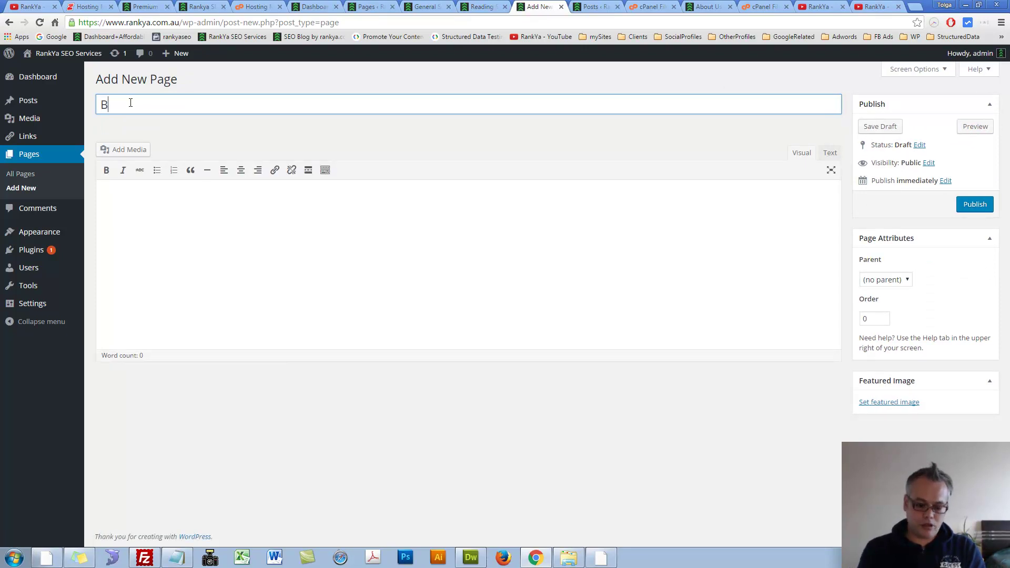
type("log")
right_click(136, 107)
left_click(416, 253)
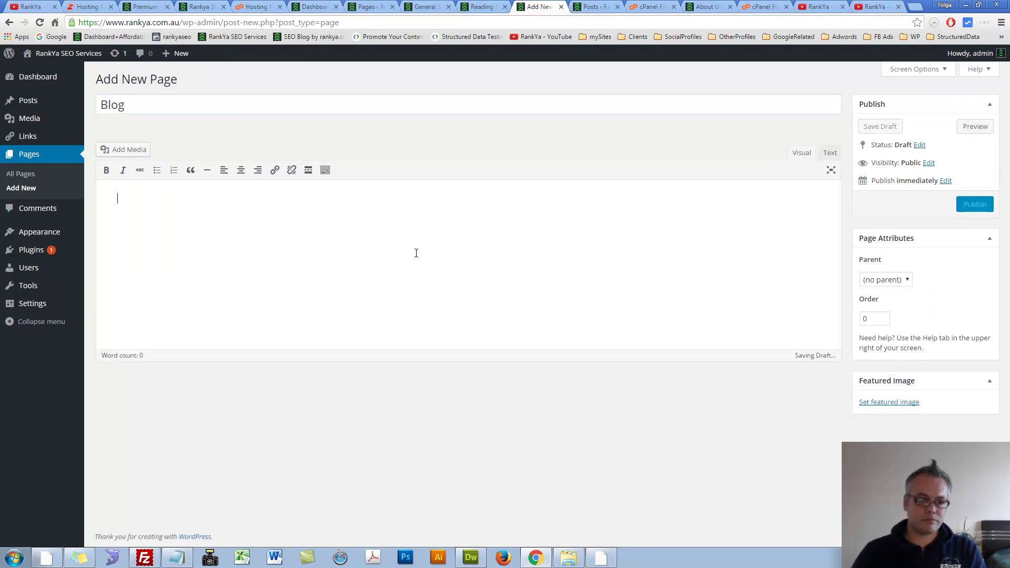
type("Blog")
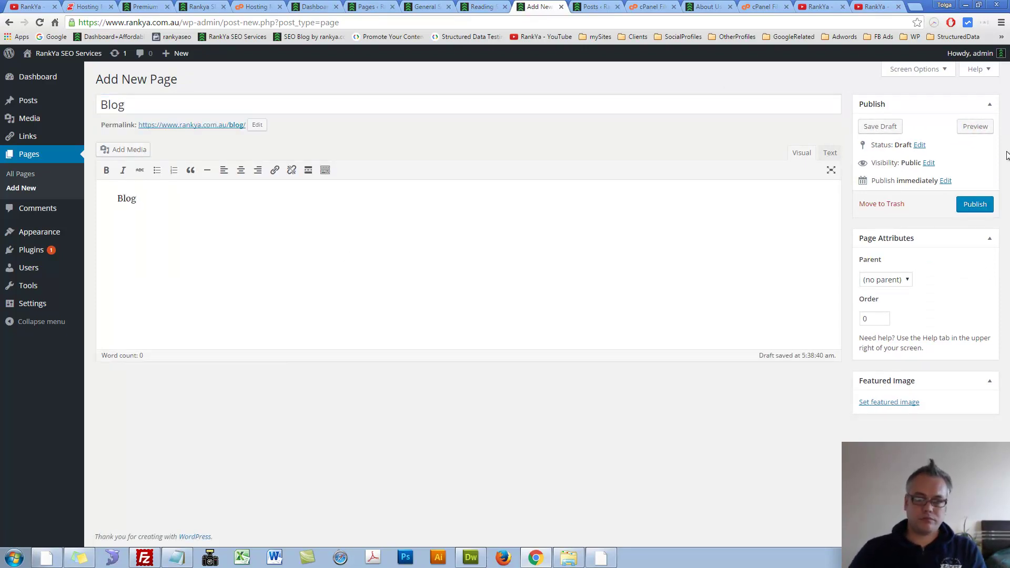
left_click(977, 205)
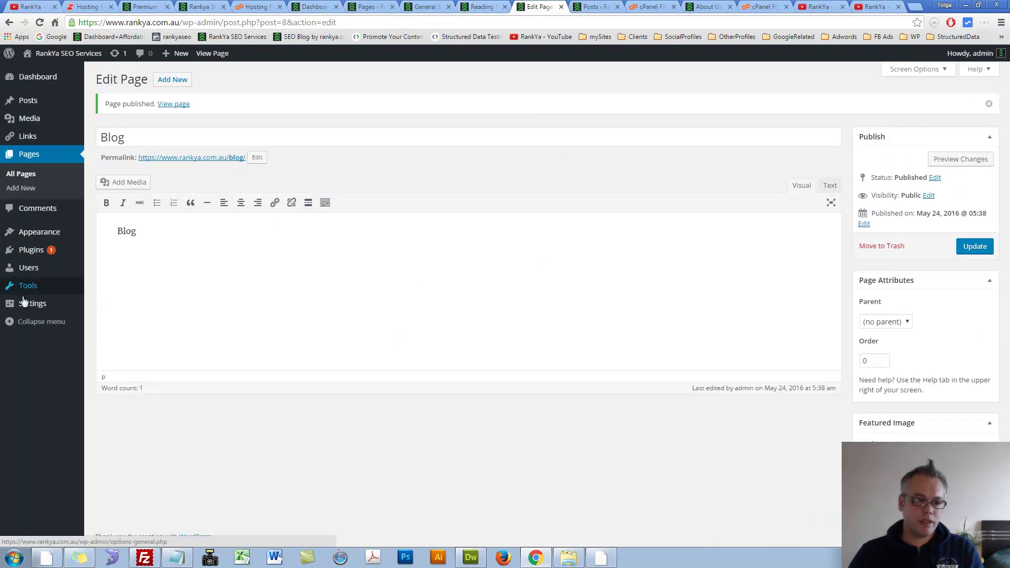
Step: Save Reading settings: static front page Home, posts page Blog, 5 posts per page
mouse_move(25, 303)
middle_click(98, 334)
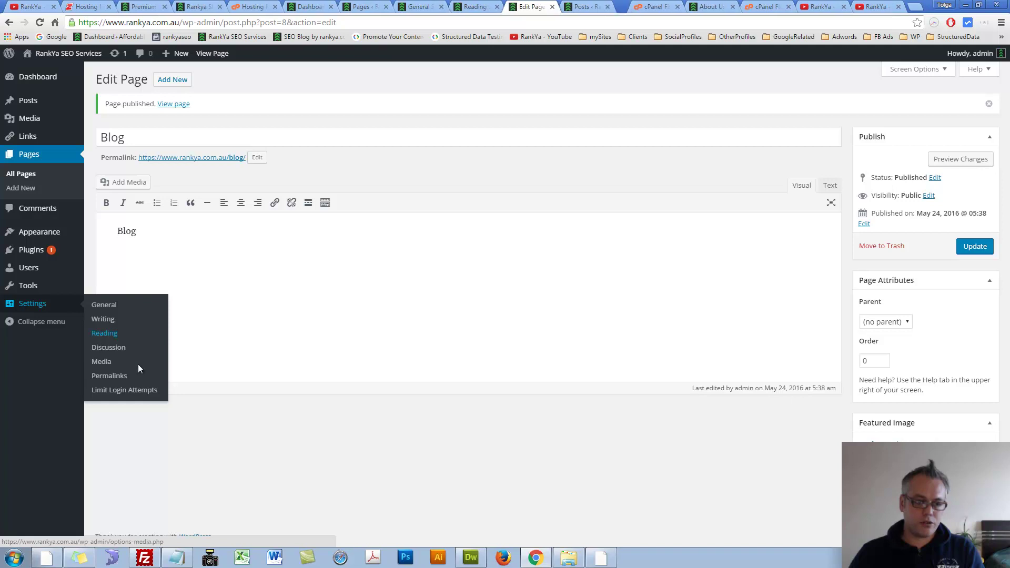
left_click(616, 7)
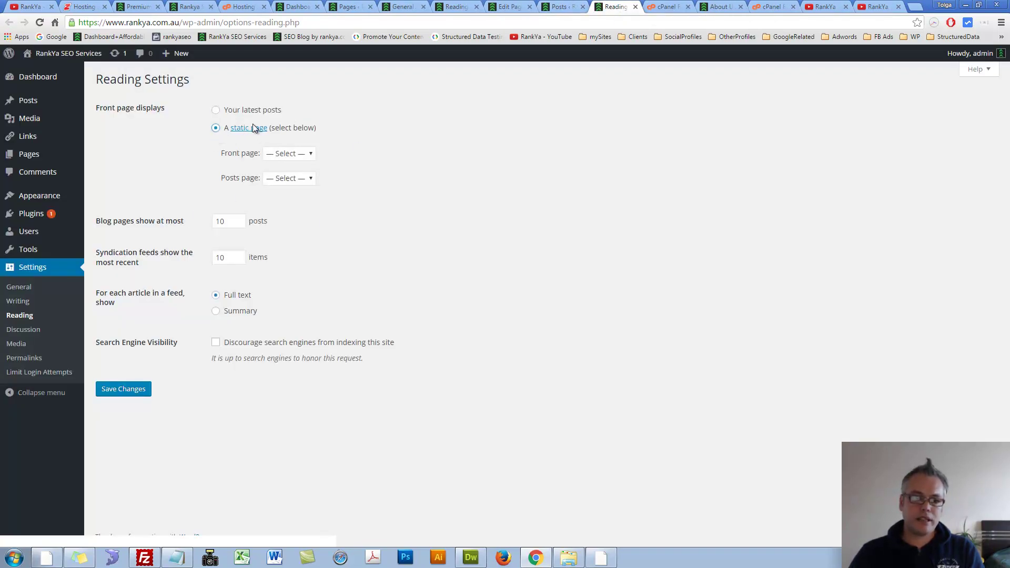
left_click(297, 154)
left_click(280, 188)
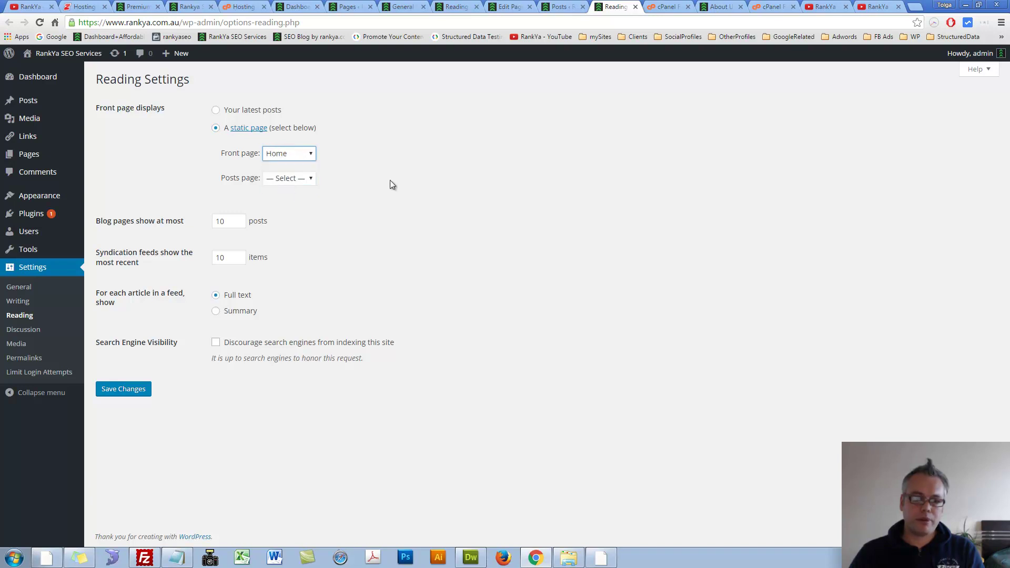
left_click(310, 180)
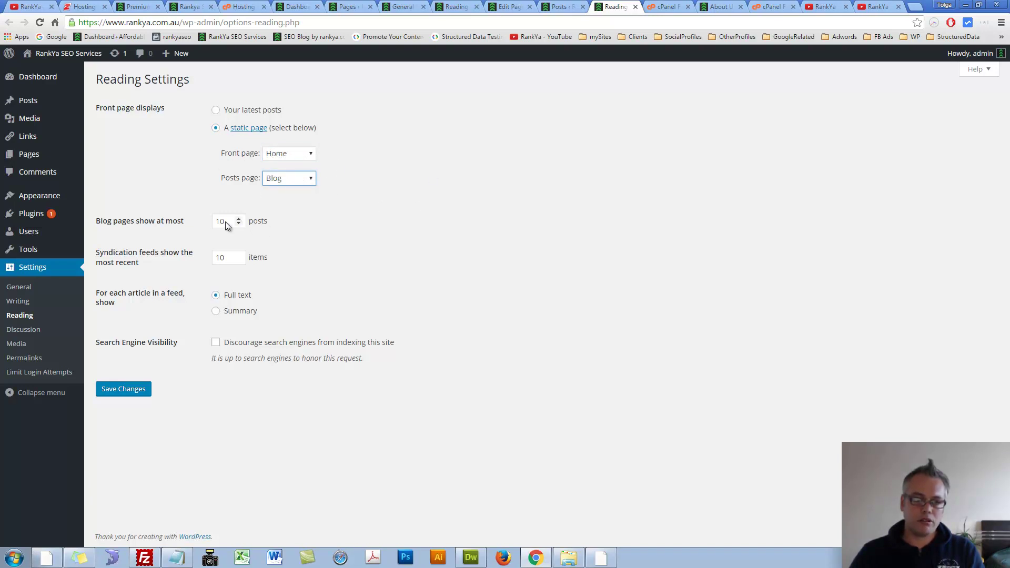
left_click(239, 224)
left_click(239, 223)
left_click(239, 223)
left_click(239, 223)
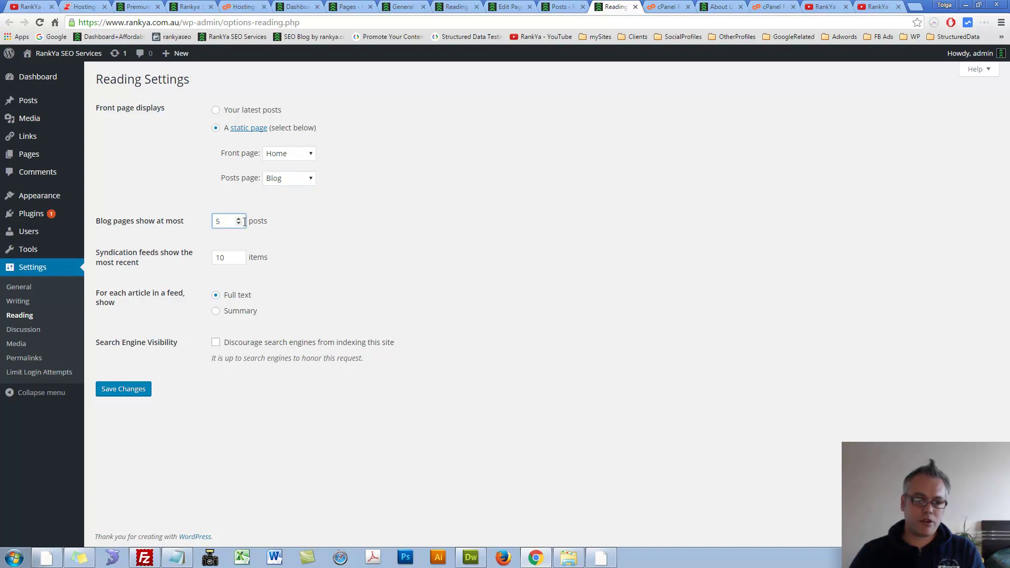
left_click(138, 392)
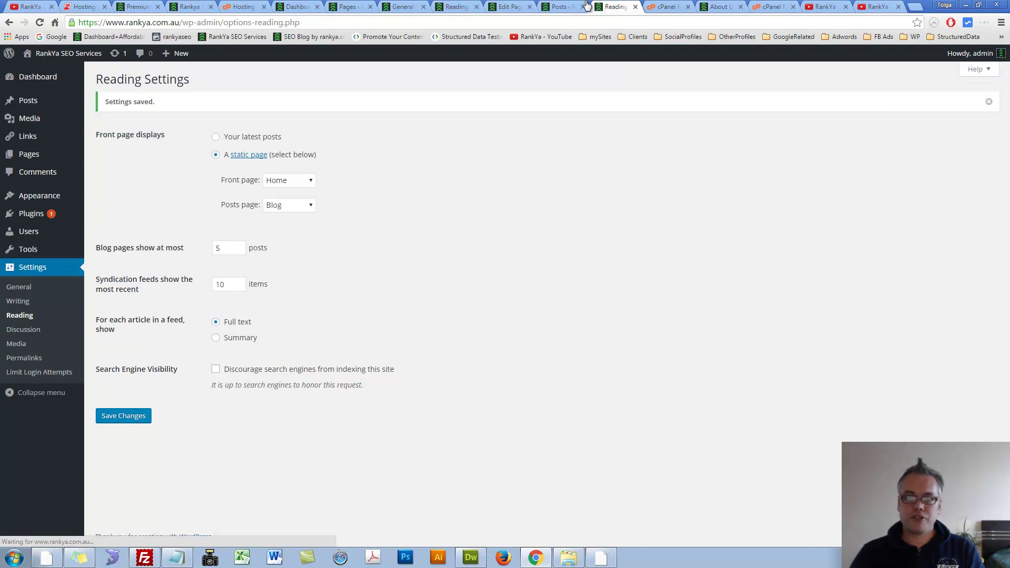
mouse_move(47, 154)
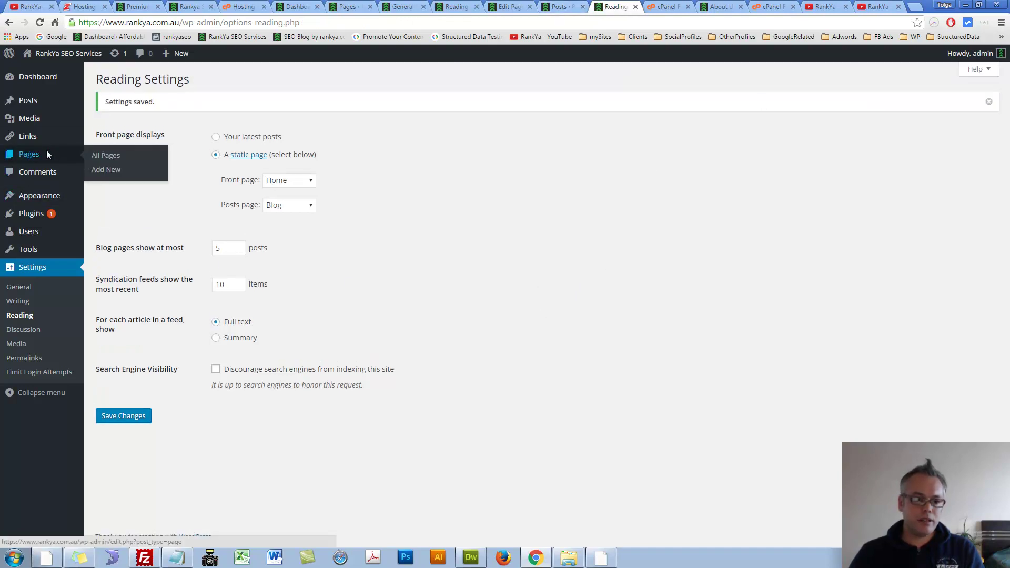
left_click(103, 151)
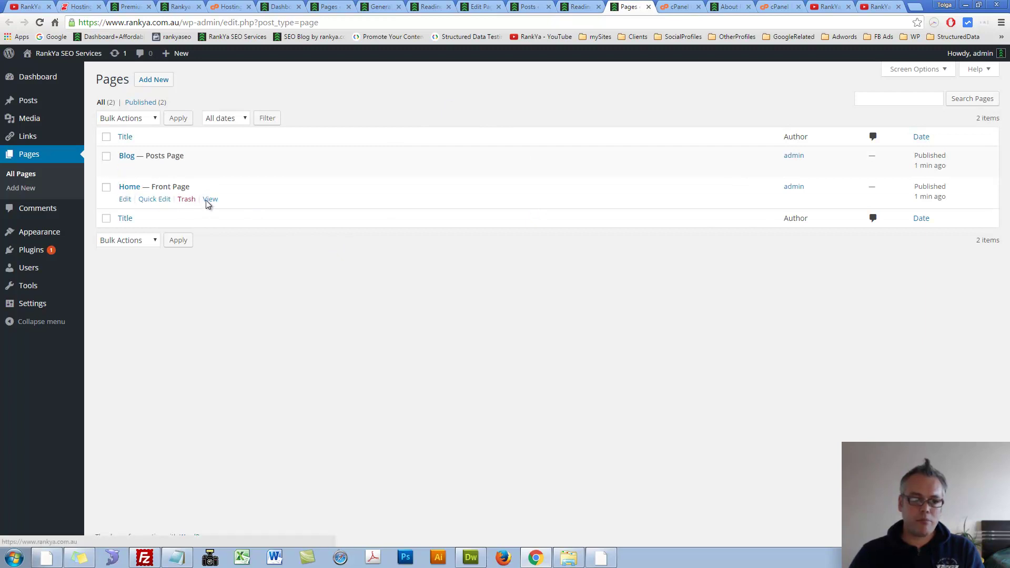
Step: Preview the live Home and Blog pages; the Blog page shows 'Nothing Found'
middle_click(210, 198)
left_click(630, 5)
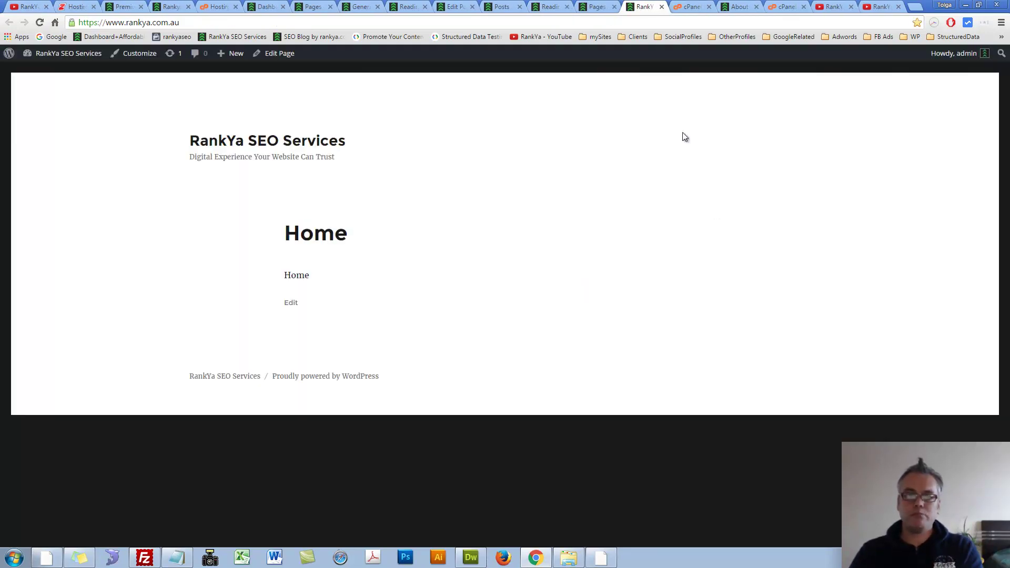
left_click(604, 7)
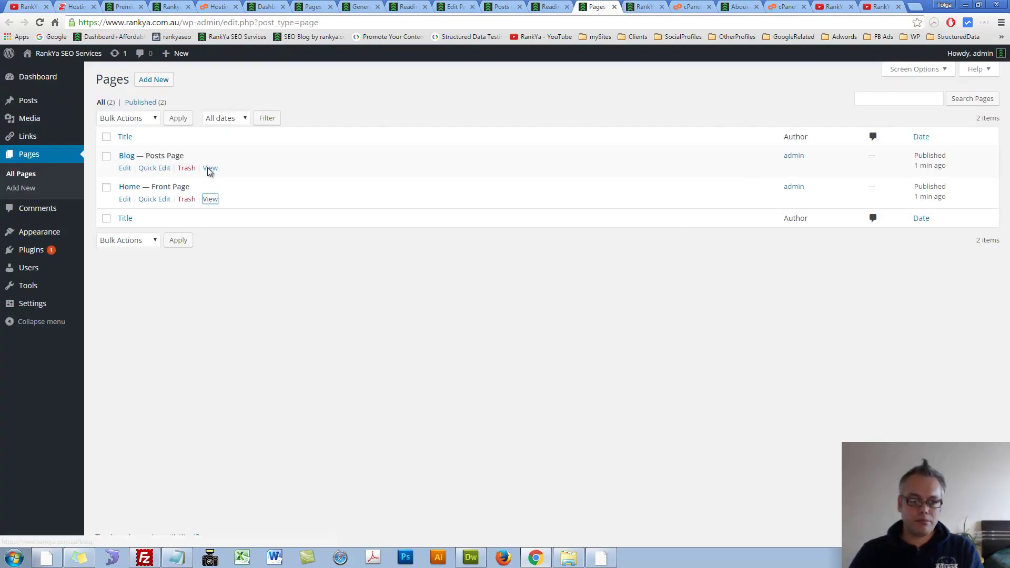
middle_click(210, 168)
left_click(654, 8)
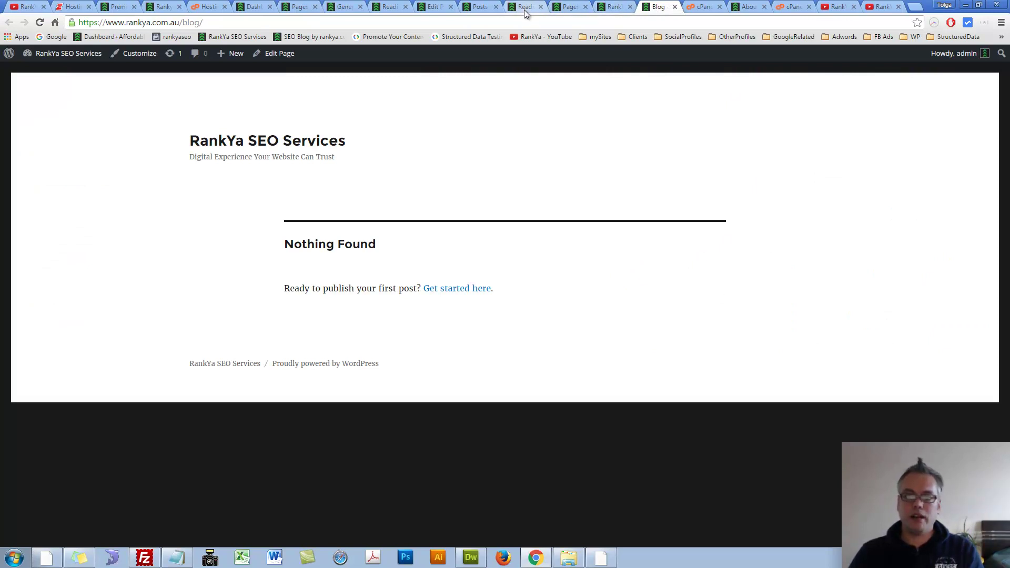
Step: Activate the Twenty Fourteen theme and check the live Home page in its layout
left_click(254, 7)
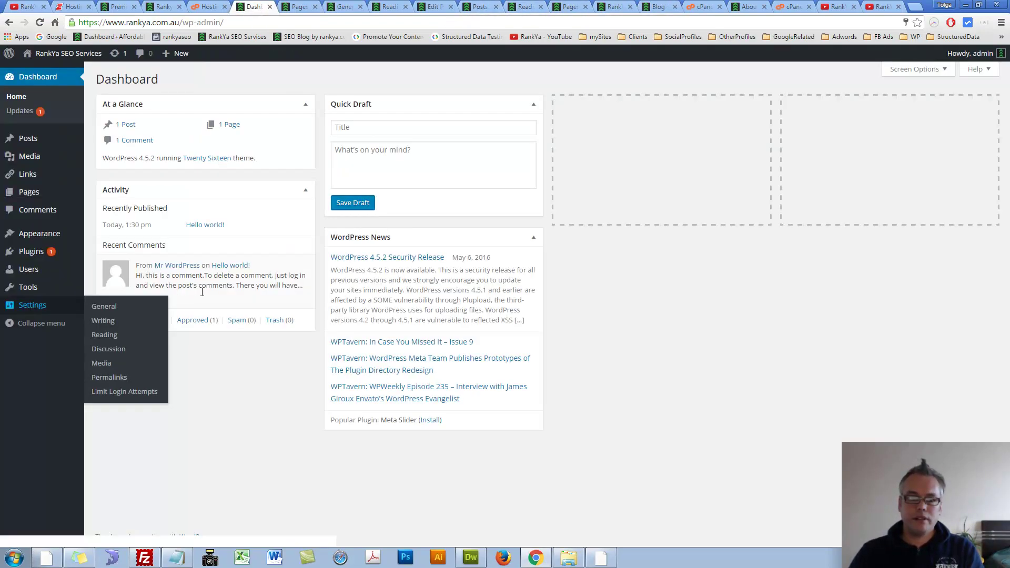
mouse_move(39, 233)
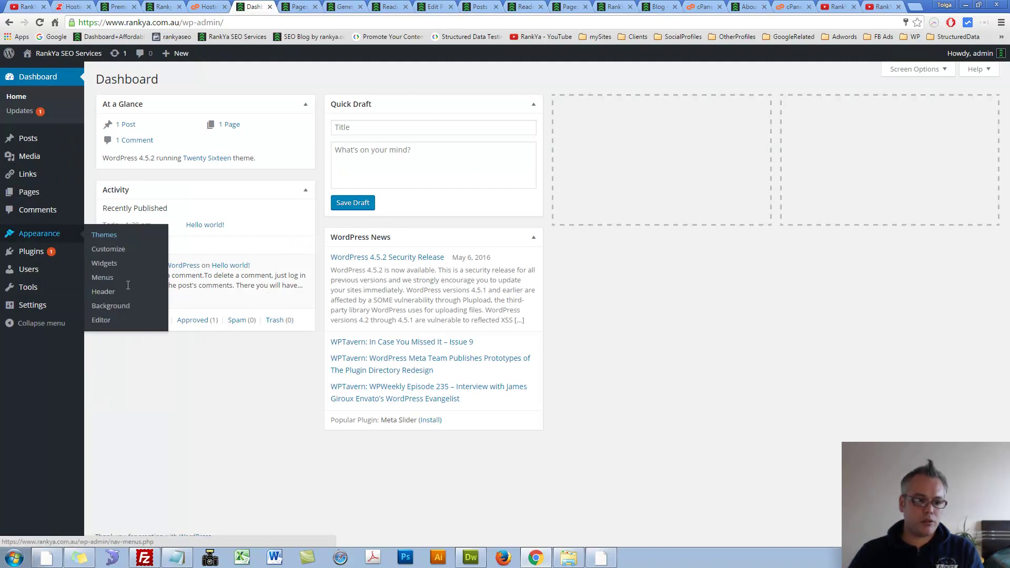
middle_click(98, 277)
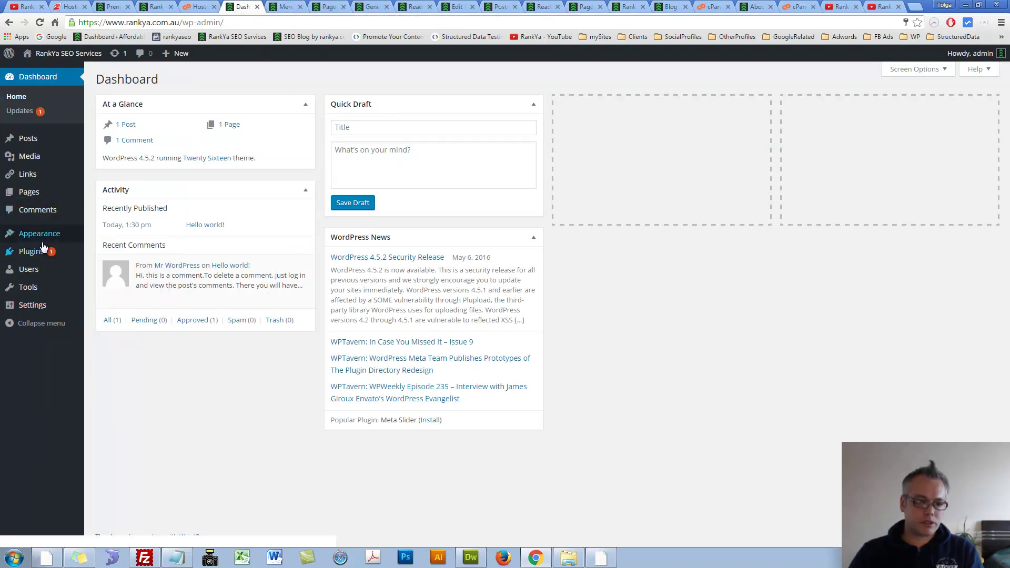
mouse_move(60, 232)
middle_click(106, 236)
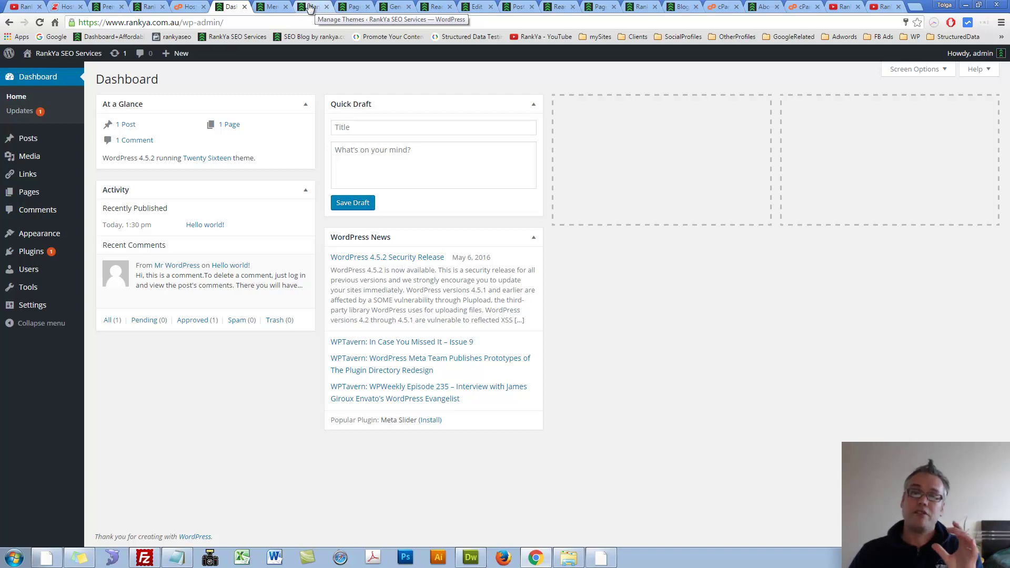
left_click(310, 8)
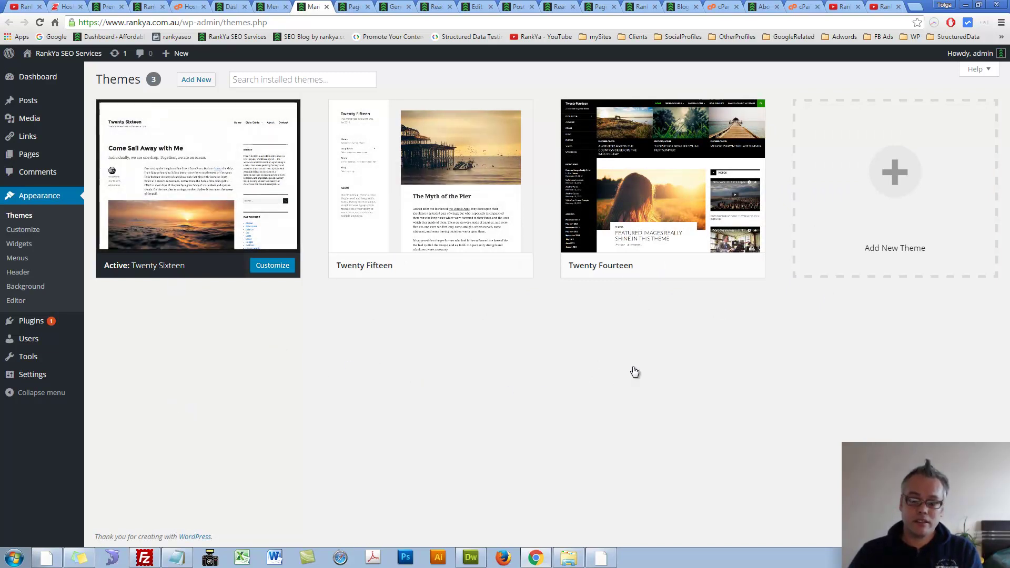
mouse_move(569, 268)
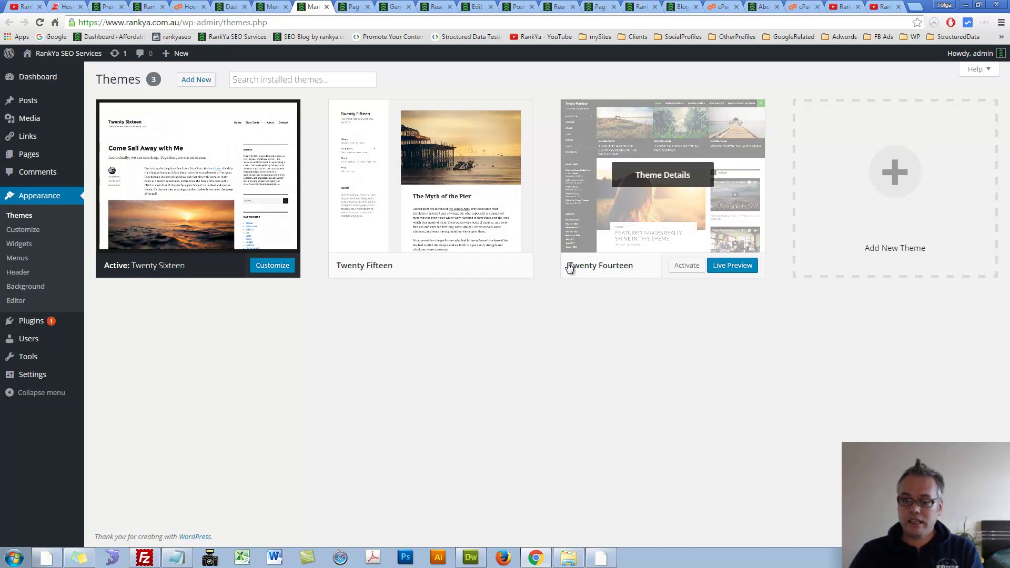
left_click(685, 266)
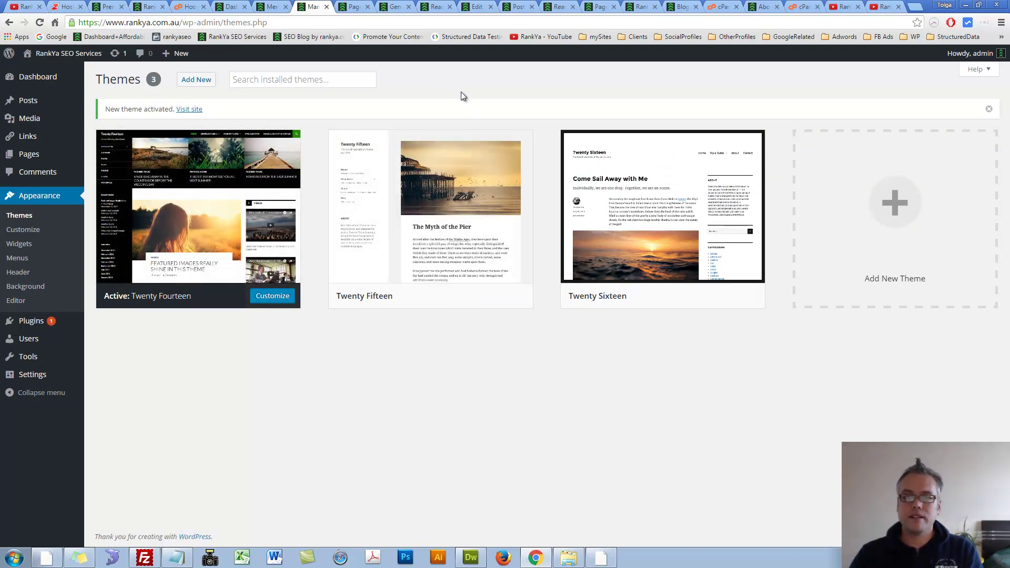
left_click(644, 12)
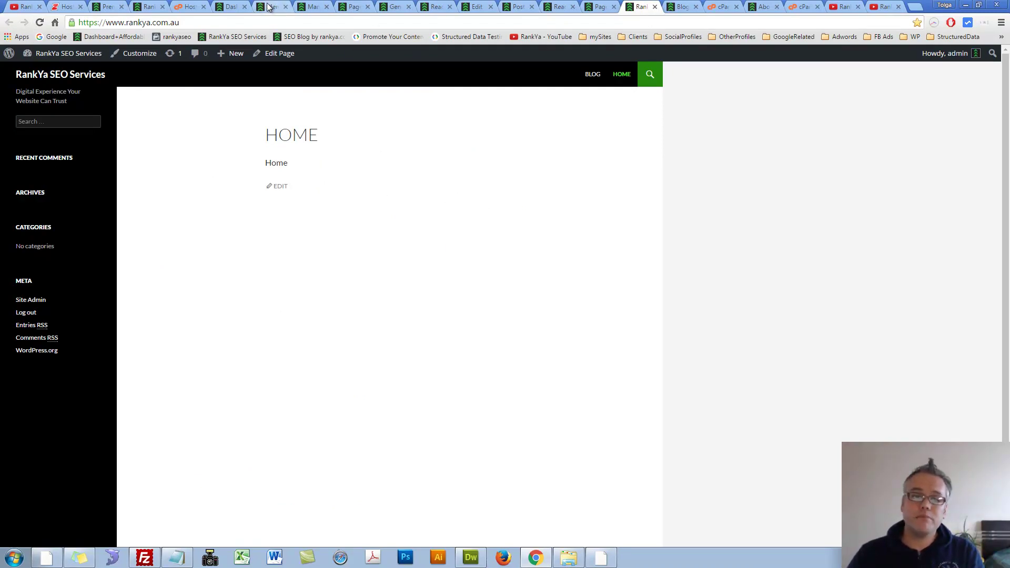
left_click(231, 6)
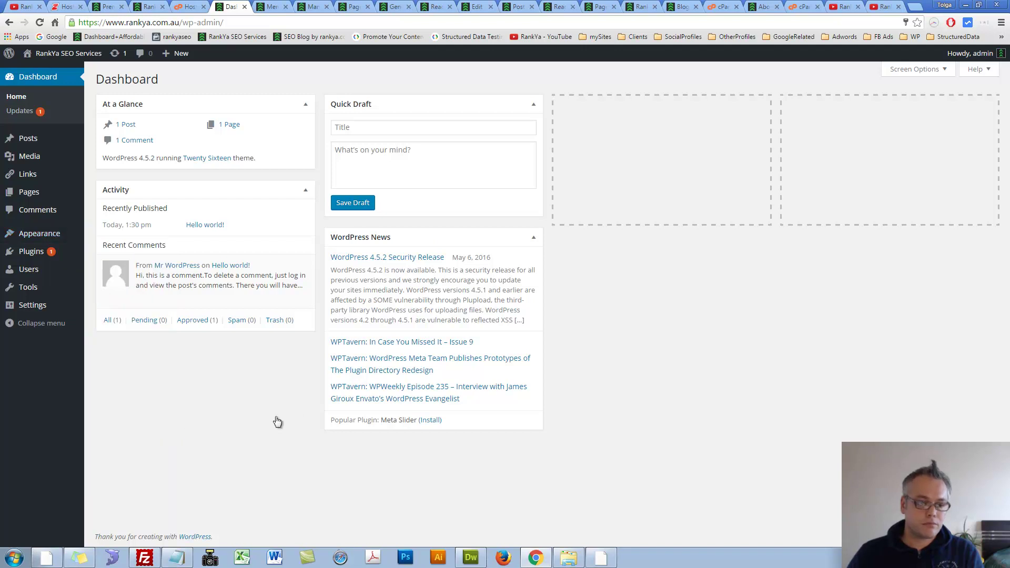
Step: Update the Akismet plugin to version 3.1.11
mouse_move(75, 256)
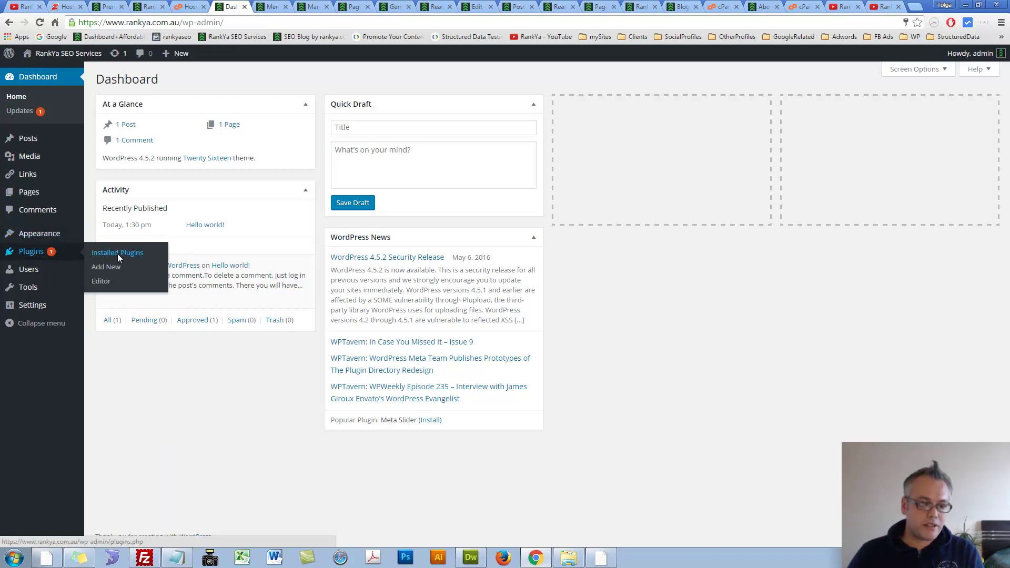
middle_click(108, 267)
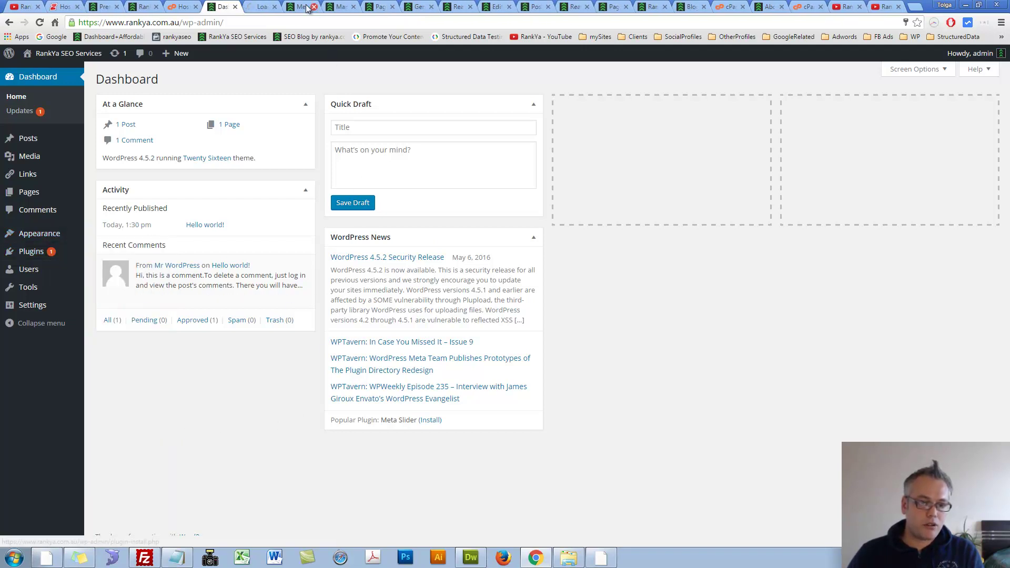
left_click(261, 8)
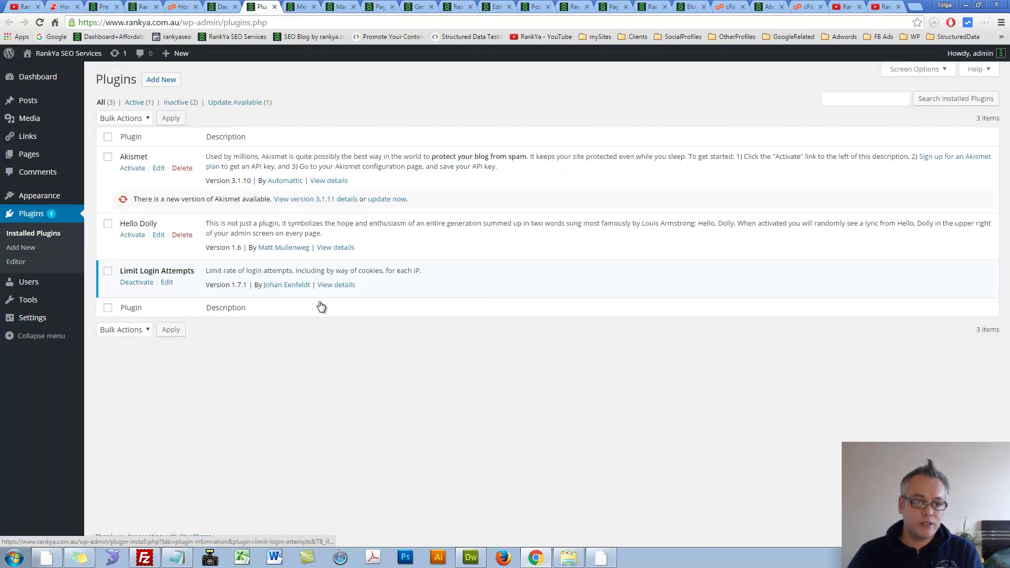
left_click(134, 168)
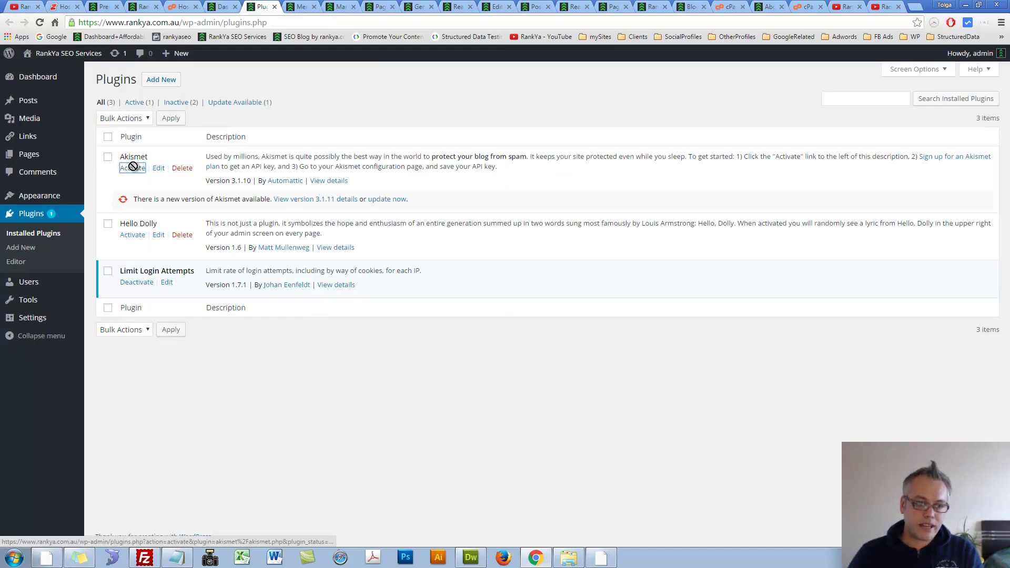
left_click(388, 199)
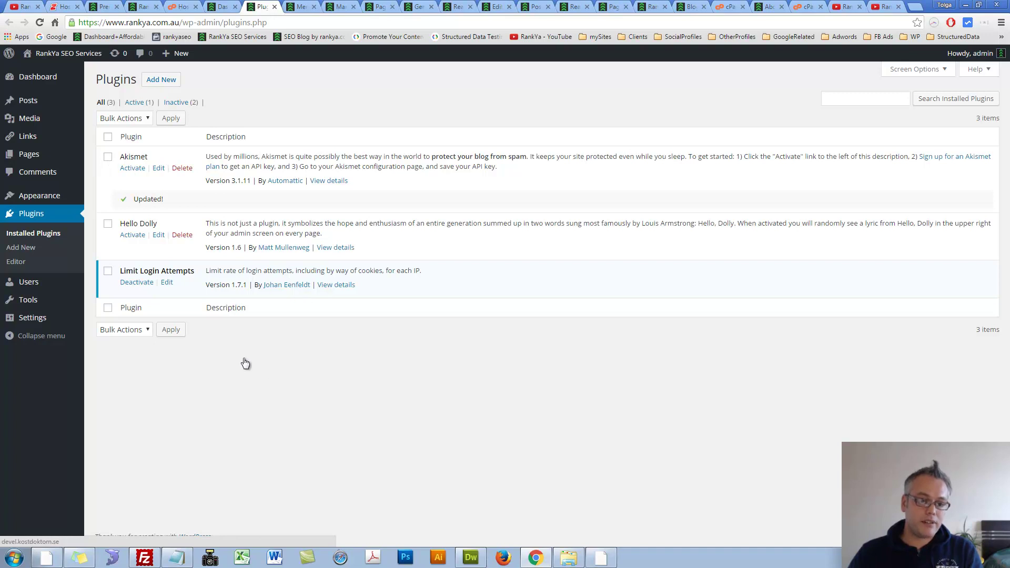
Step: Delete the Hello Dolly plugin, leaving Akismet and Limit Login Attempts installed
left_click(182, 235)
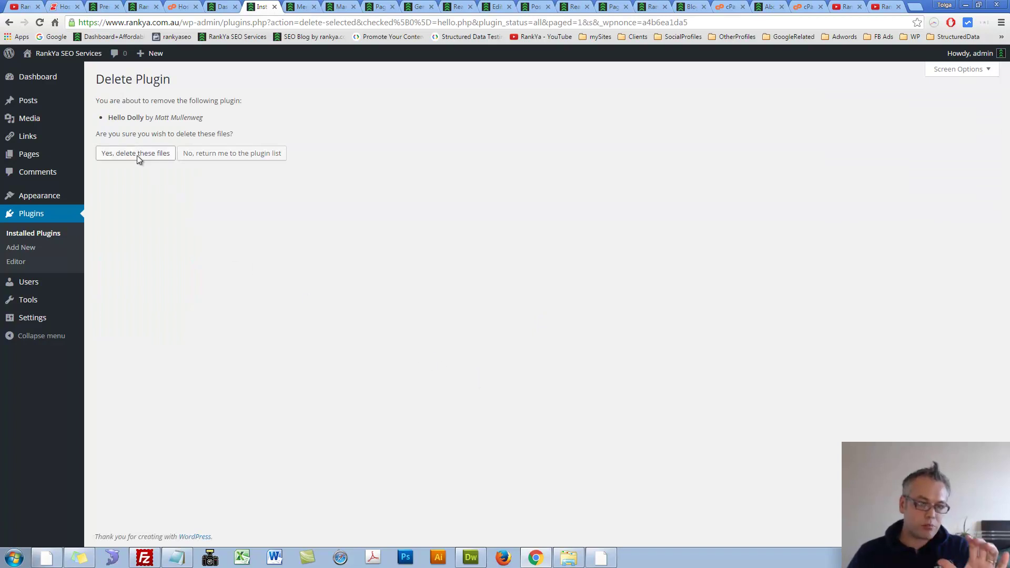
left_click(137, 154)
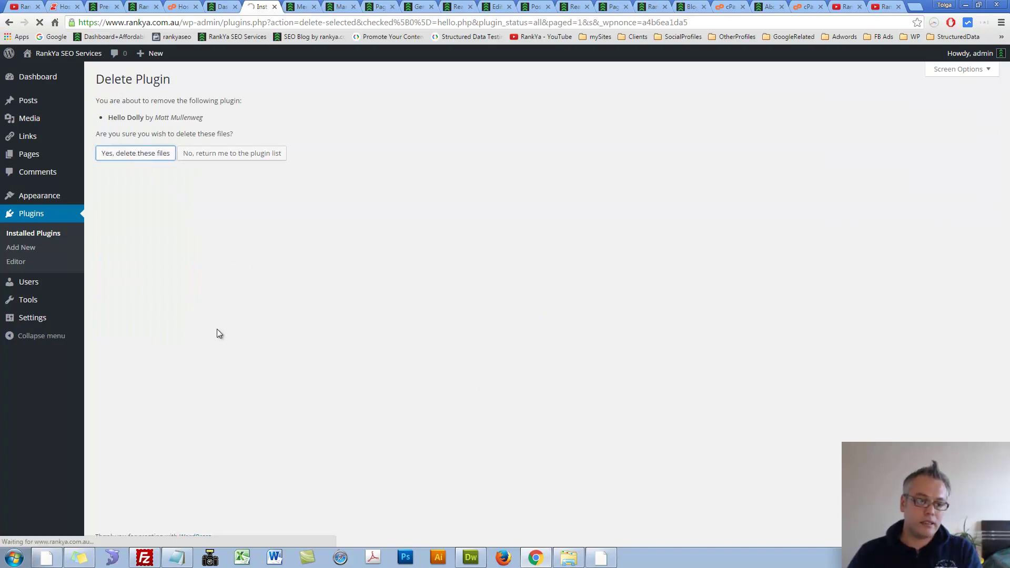
mouse_move(30, 323)
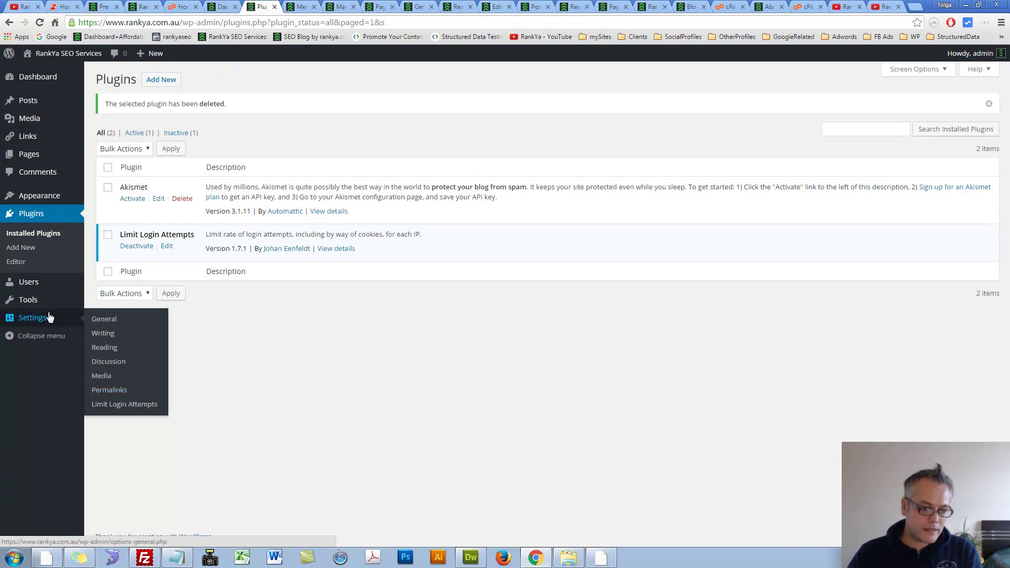
Step: Start from the Post name permalink option and look up the /%category%/%postname%/ pattern online
left_click(95, 391)
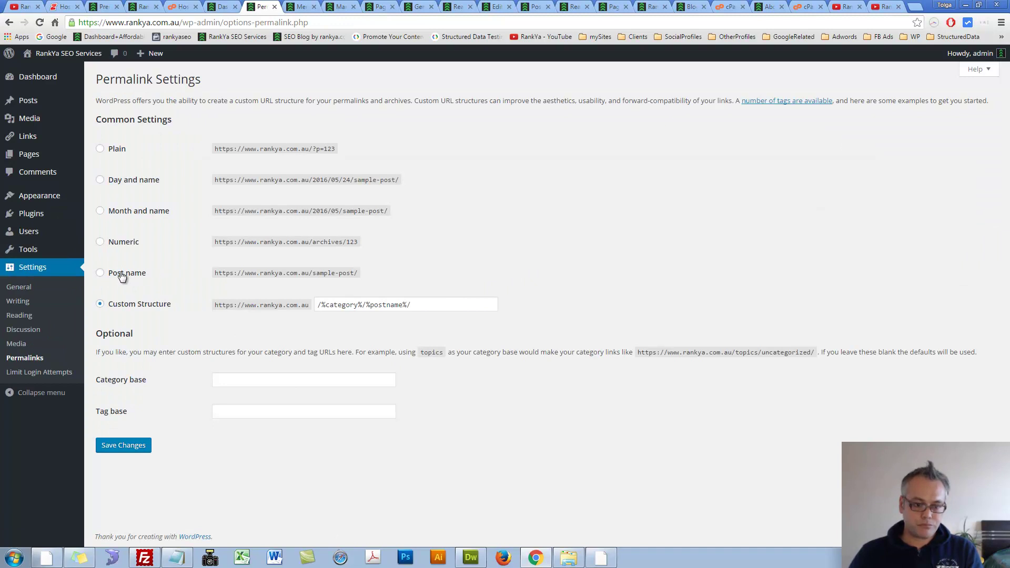
left_click(100, 273)
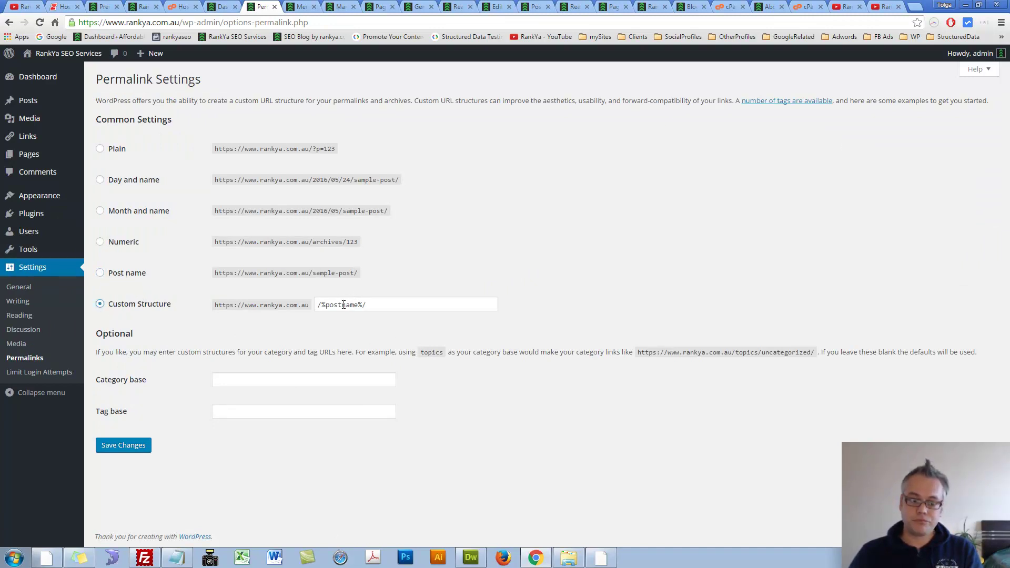
left_click_drag(318, 307, 415, 307)
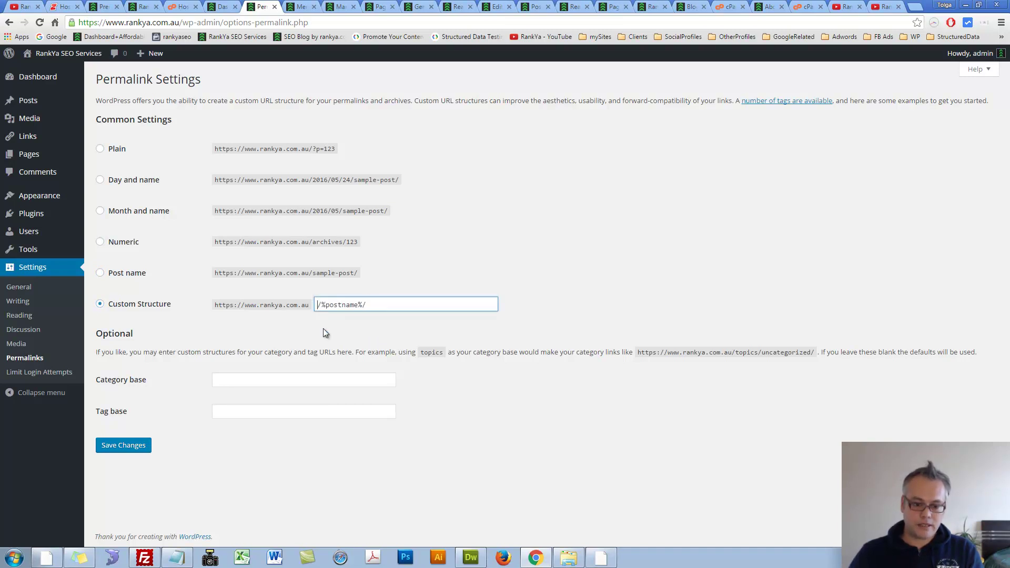
type("/%category%")
left_click_drag(416, 305, 318, 305)
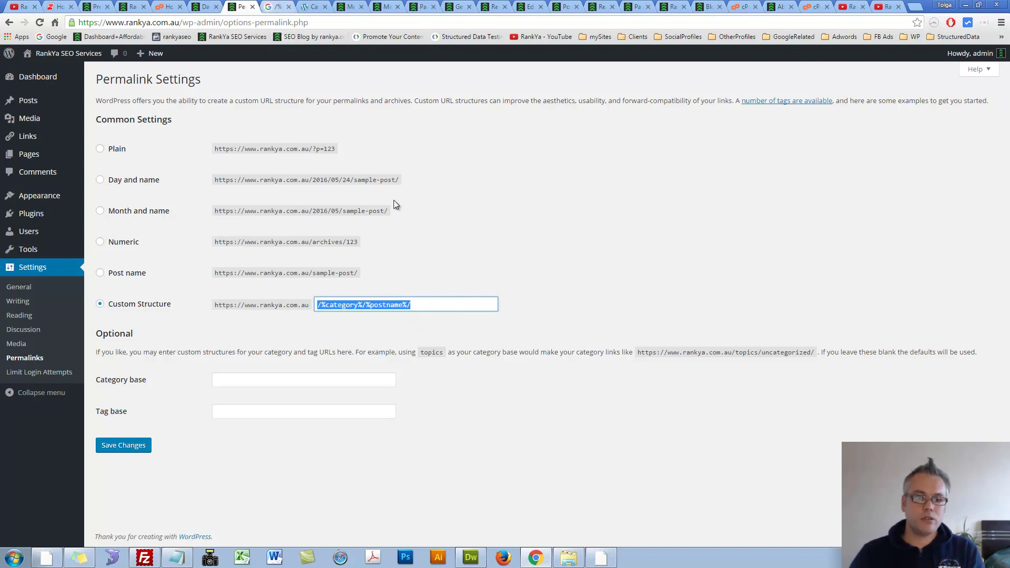
right_click(350, 305)
left_click(383, 378)
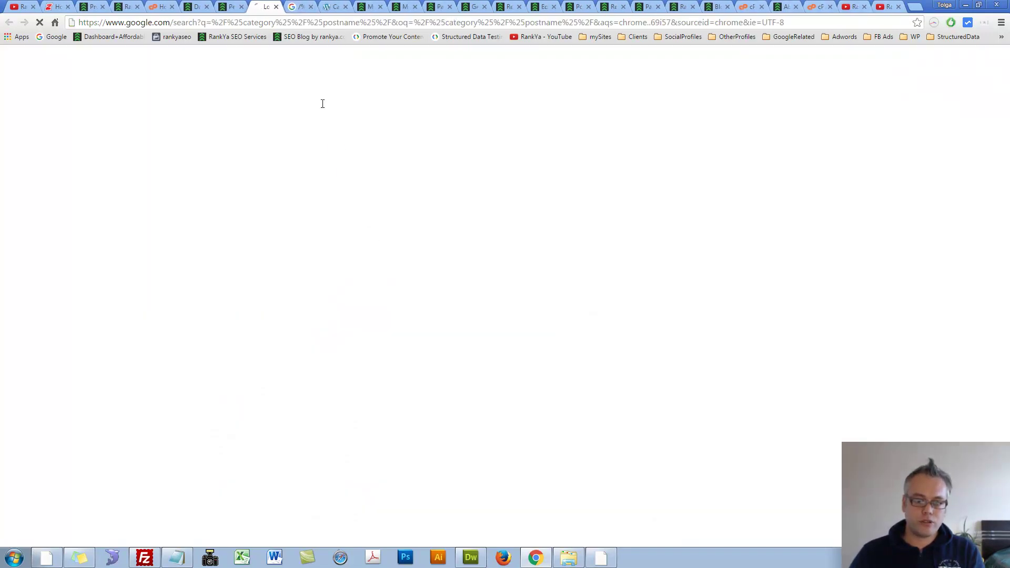
left_click(156, 146)
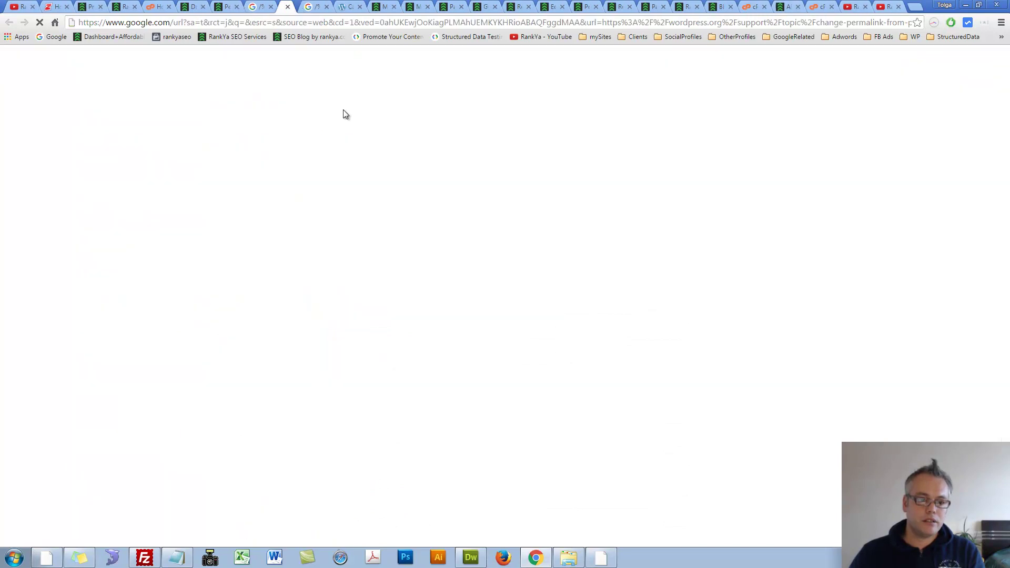
left_click(223, 7)
Step: Finish the custom permalink structure as /%category%/%postname%/ and save it
left_click(431, 309)
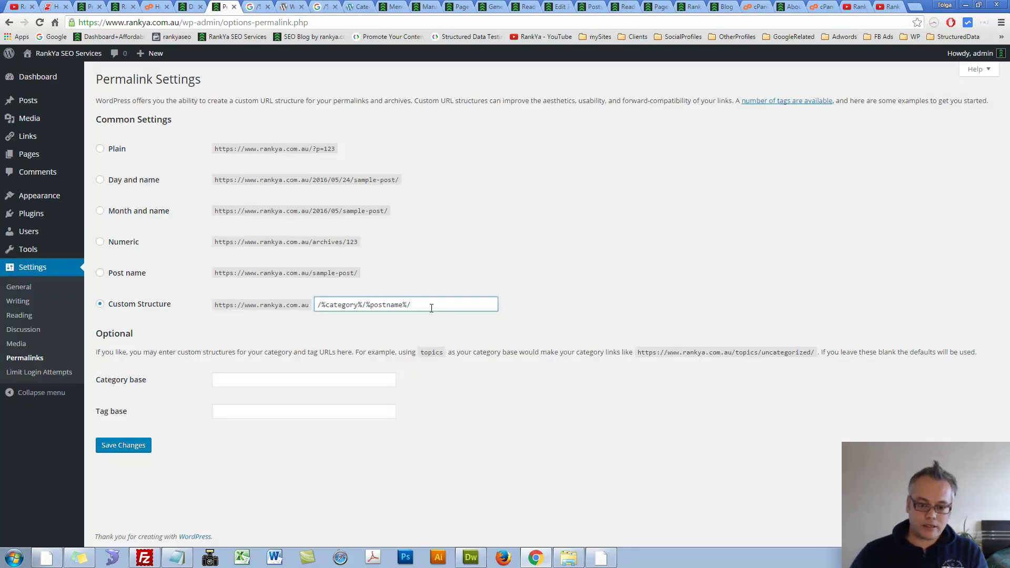
type("html")
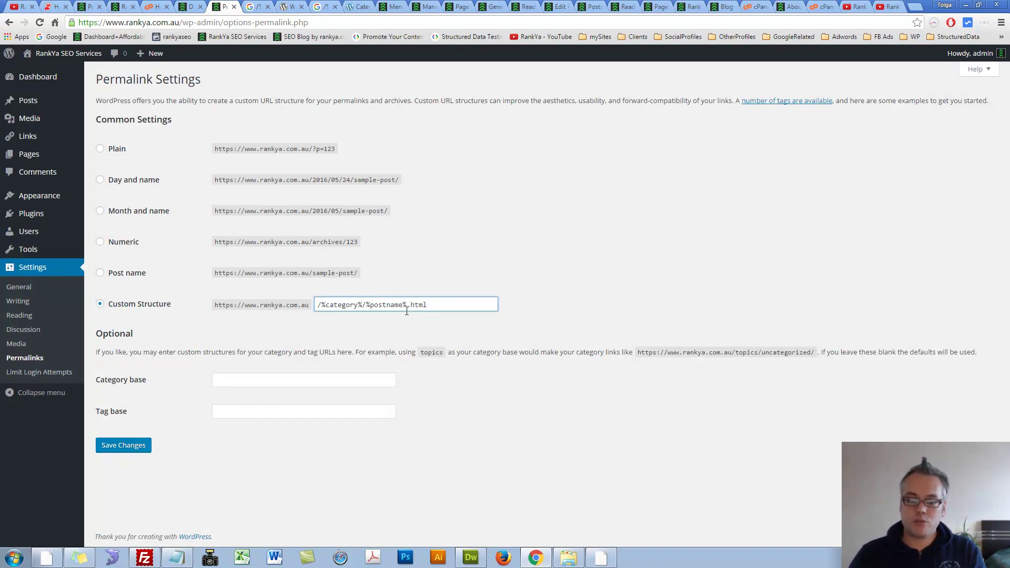
left_click_drag(406, 305, 481, 315)
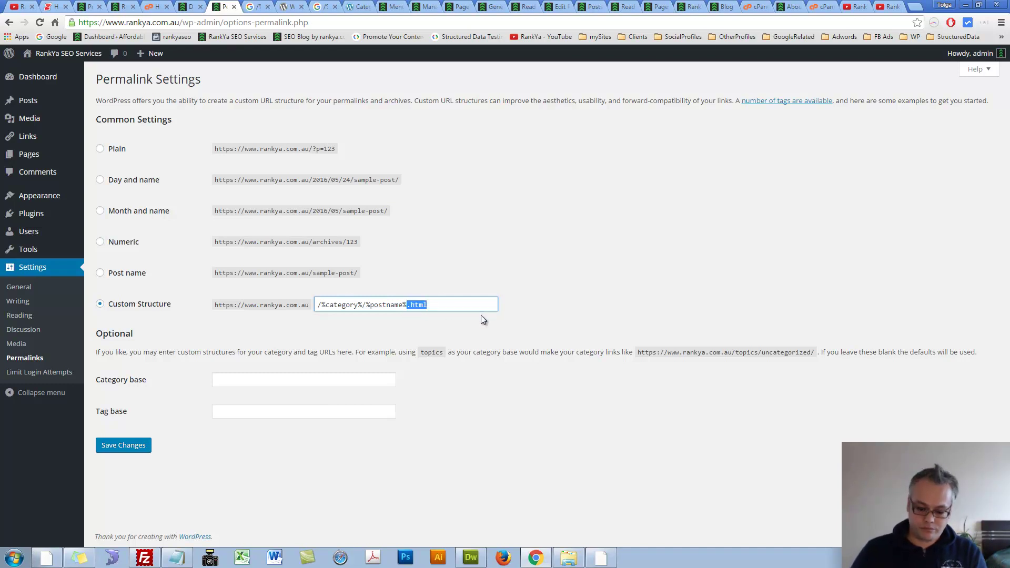
type("/")
left_click(108, 447)
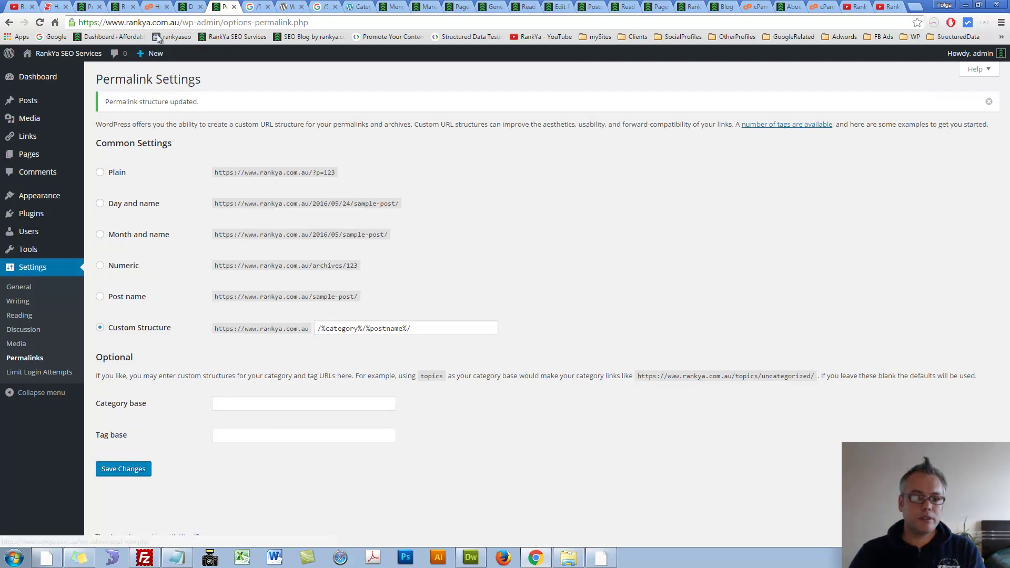
left_click(153, 6)
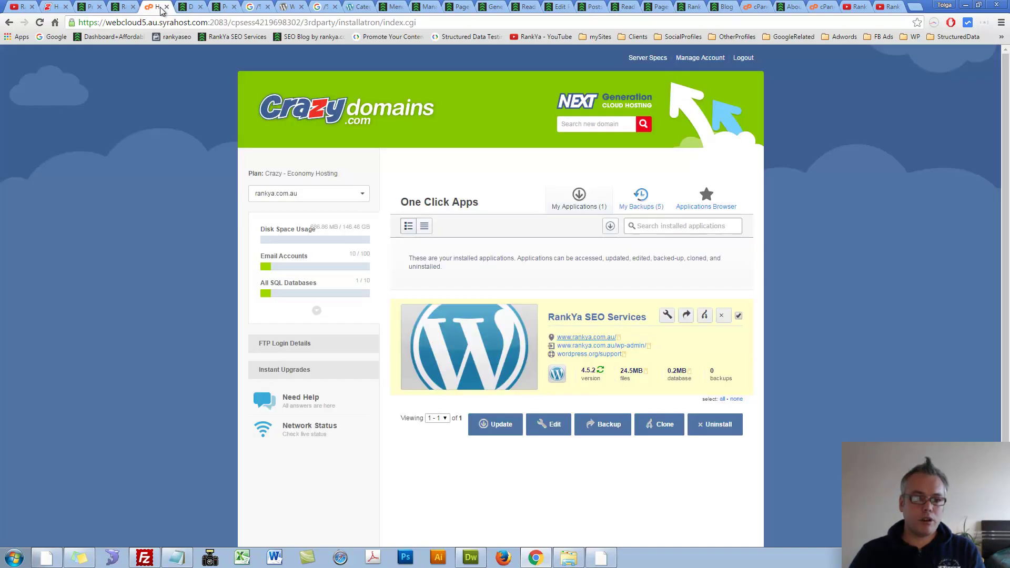
right_click(351, 127)
left_click(469, 127)
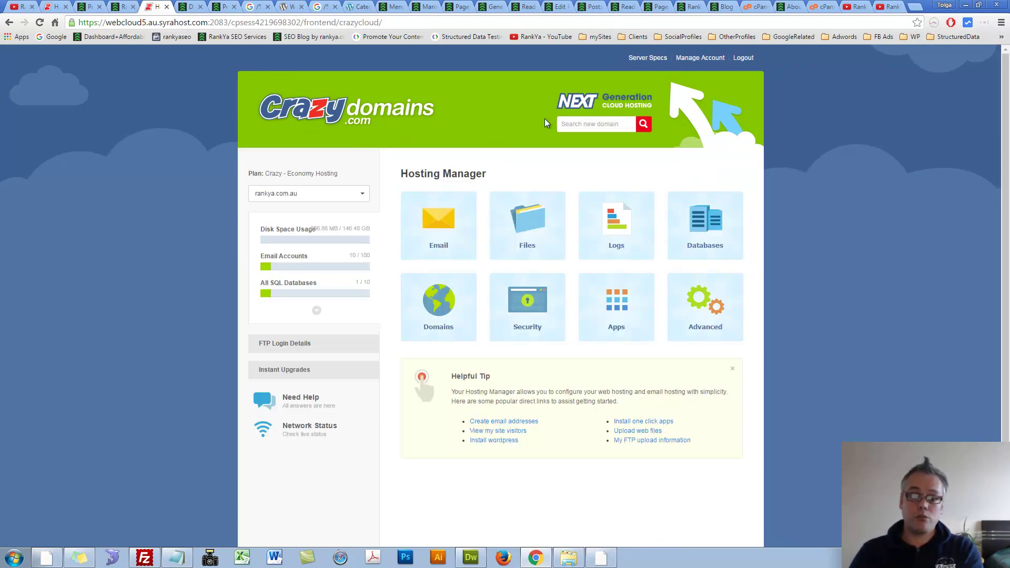
left_click(455, 314)
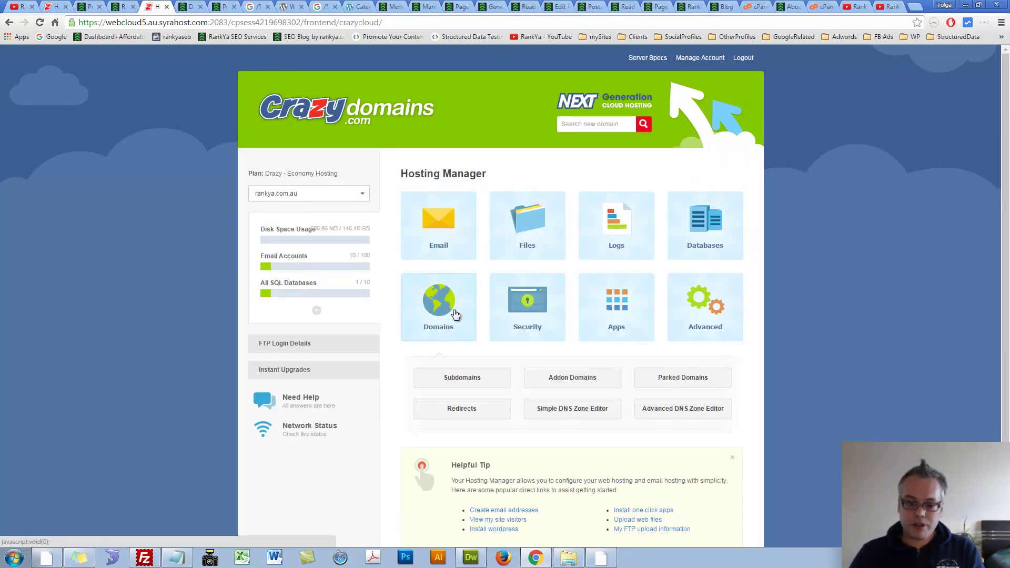
left_click(618, 399)
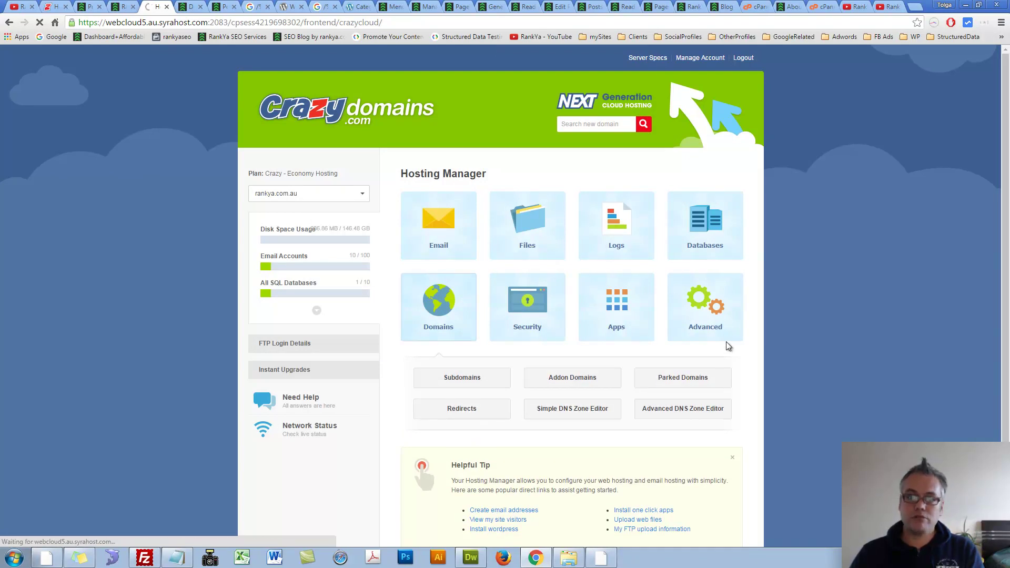
scroll(602, 280, "down", 1)
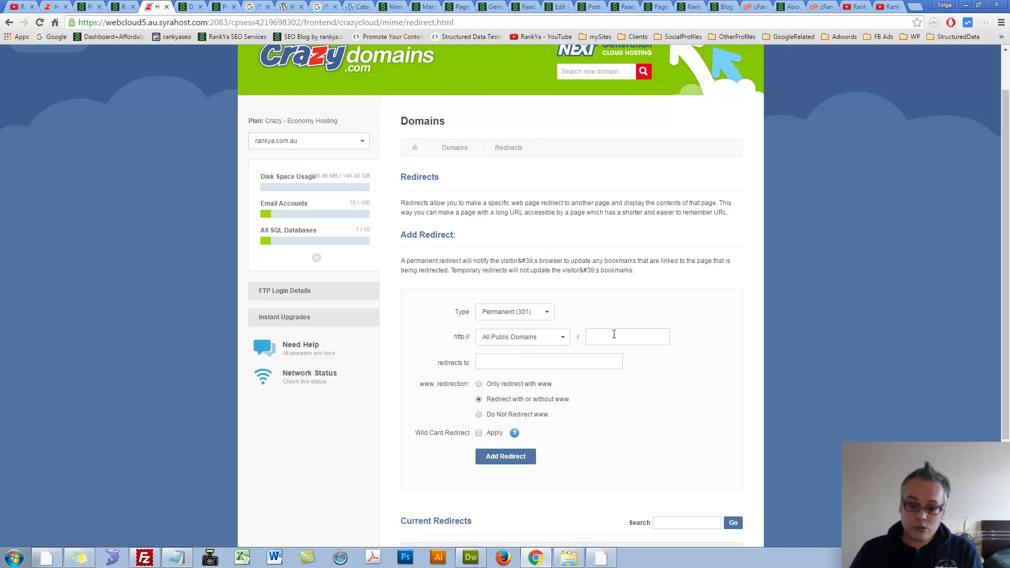
type("ld")
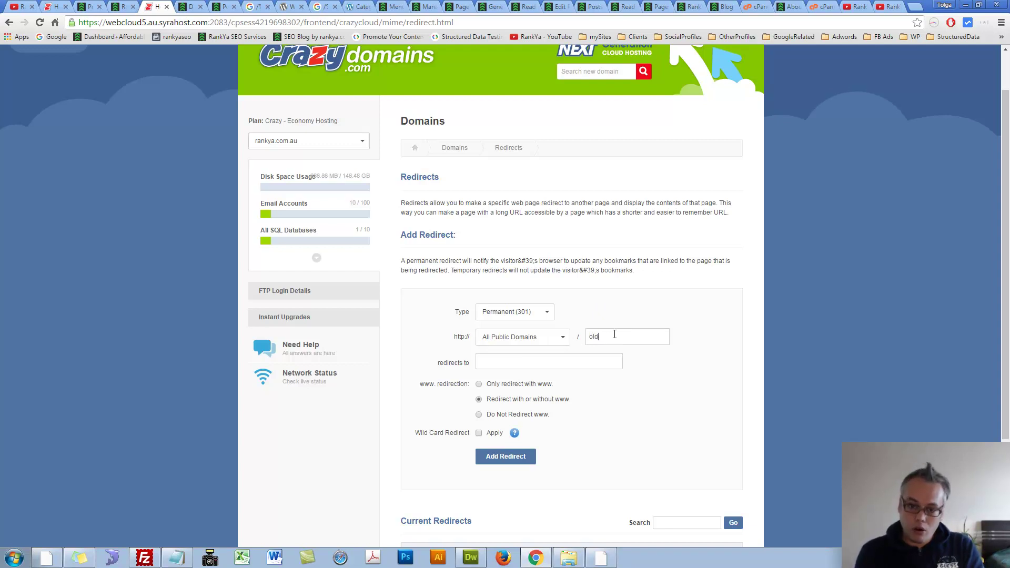
type("page")
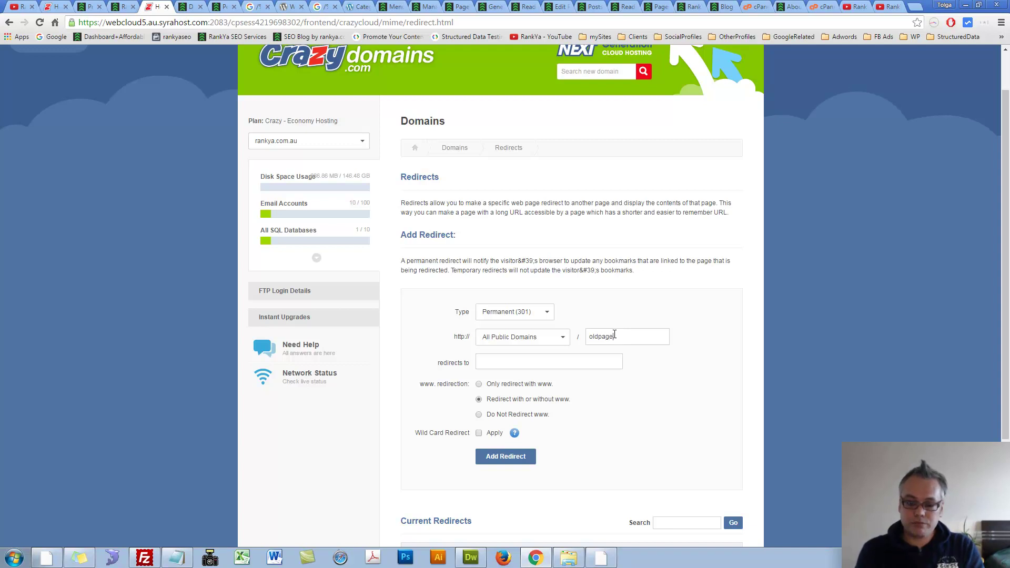
type("name.html")
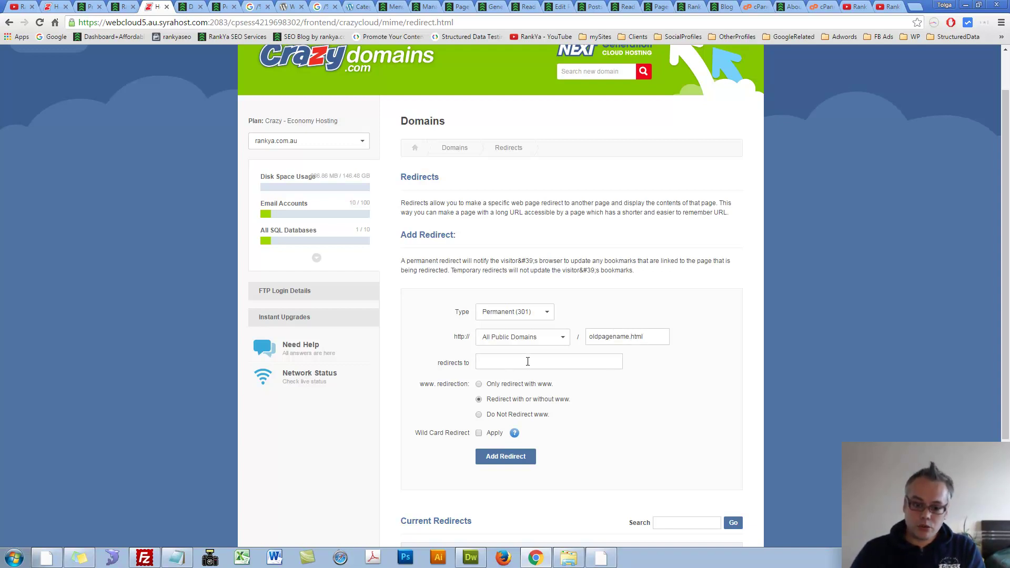
left_click(528, 362)
type("https://www.rankya.com.au/")
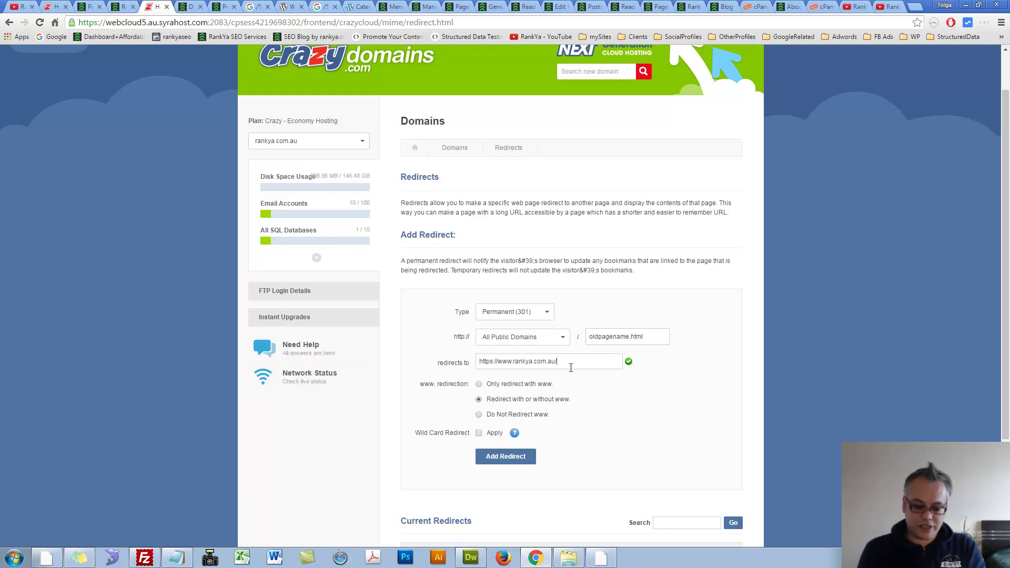
type("newpage")
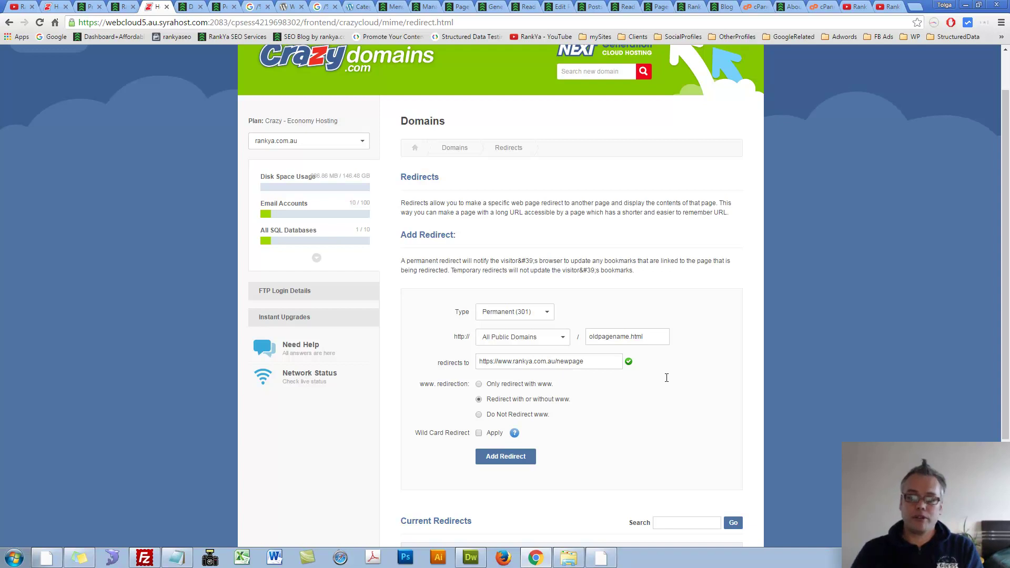
scroll(500, 242, "up", 1)
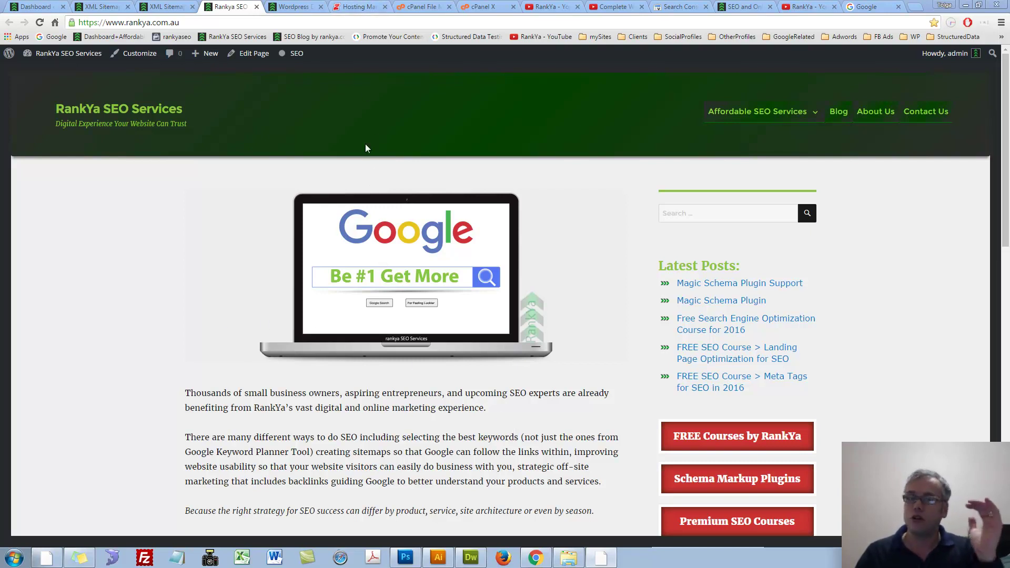
Step: Open File Manager at rankya.com.au's document root to list public_html, including .htaccess
left_click(349, 7)
left_click(577, 293)
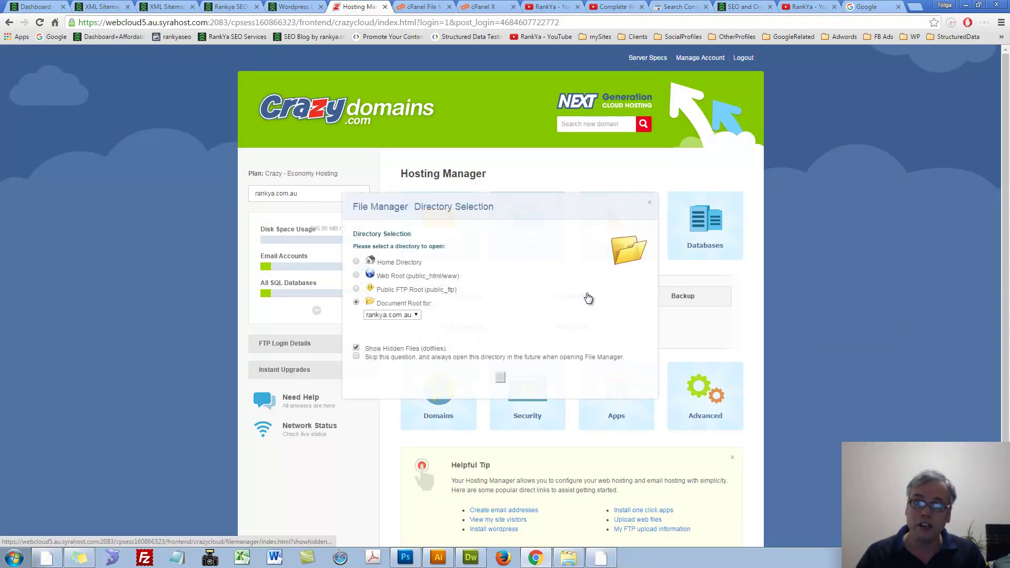
left_click(500, 379)
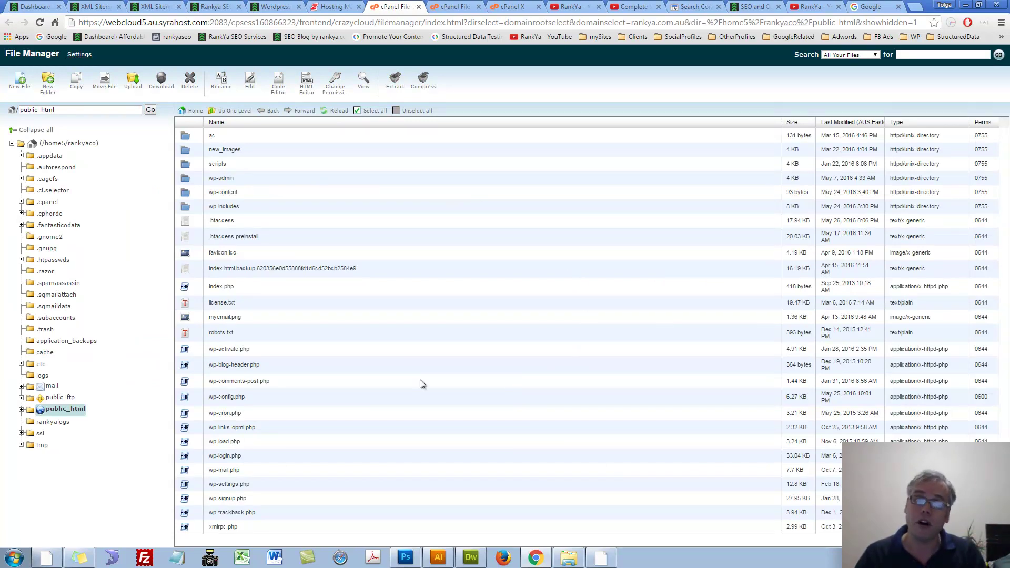
left_click(230, 8)
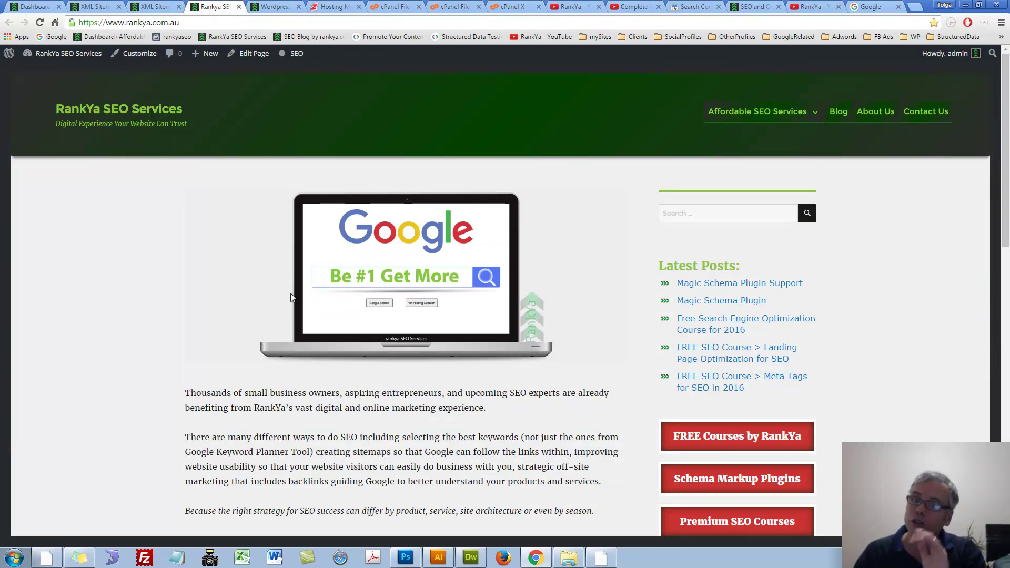
left_click(382, 7)
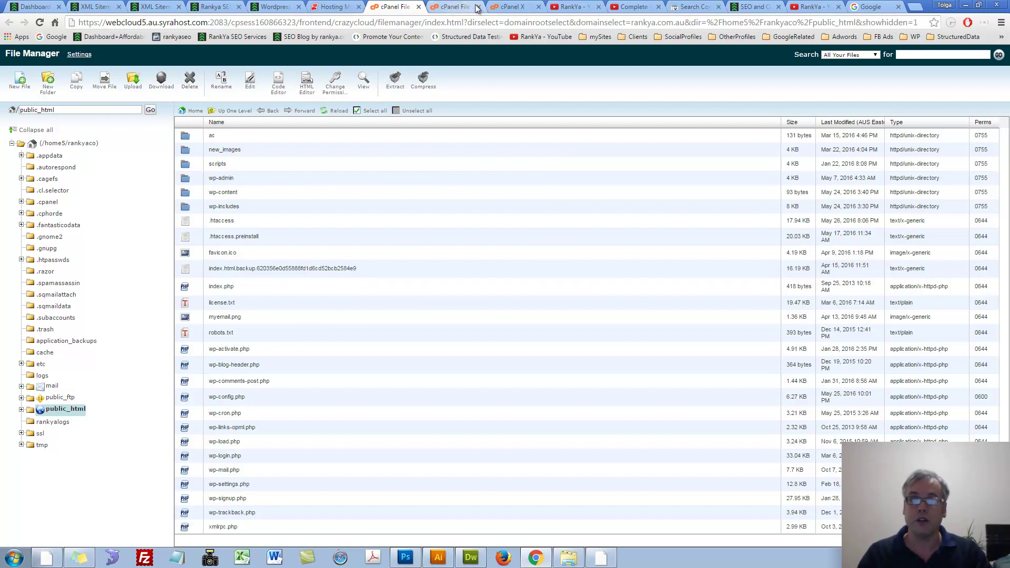
Step: Review the MAY 2016 301 RewriteRules in .htaccess, then return to the RankYa homepage
left_click(518, 7)
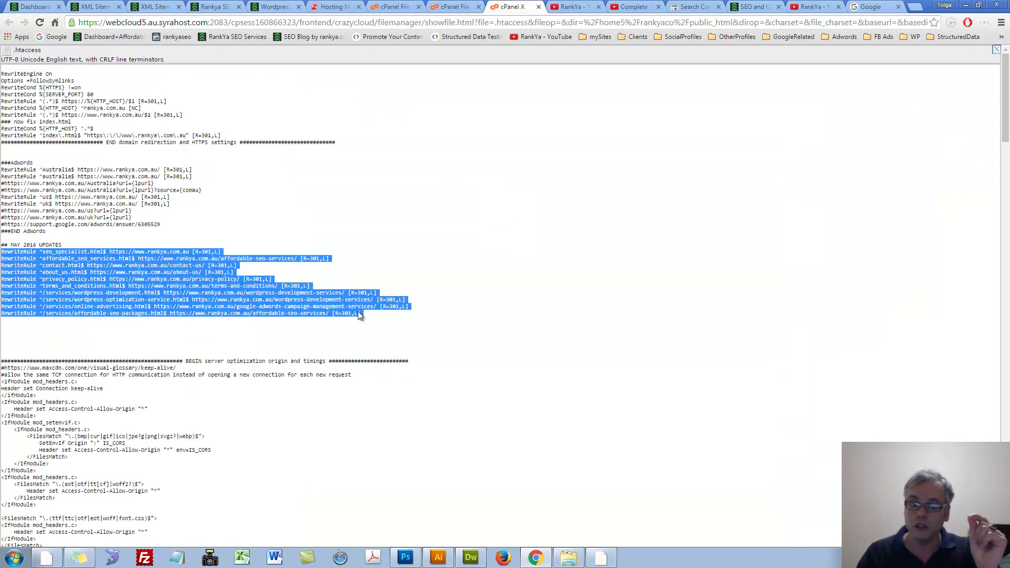
left_click(371, 319)
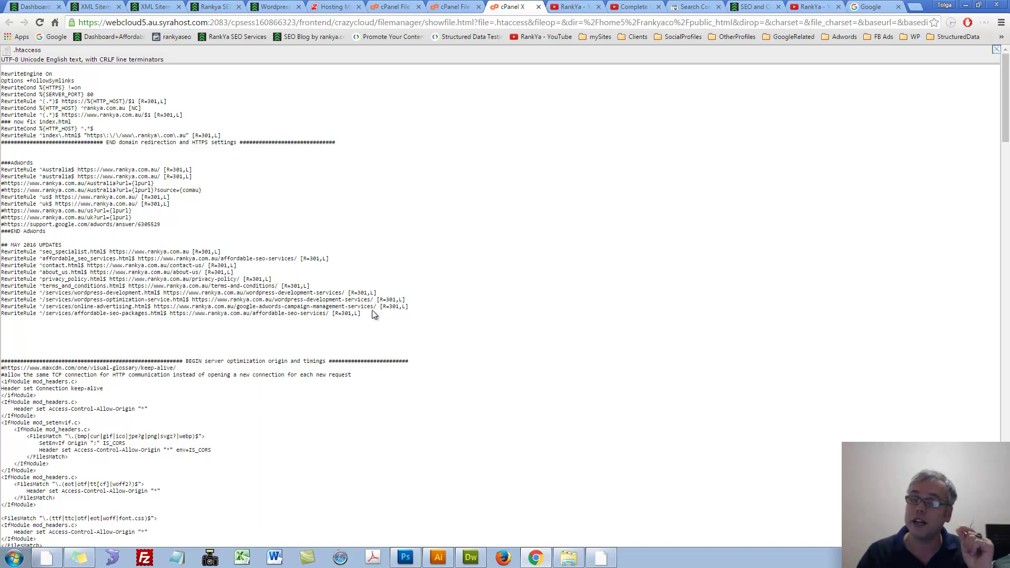
left_click(213, 7)
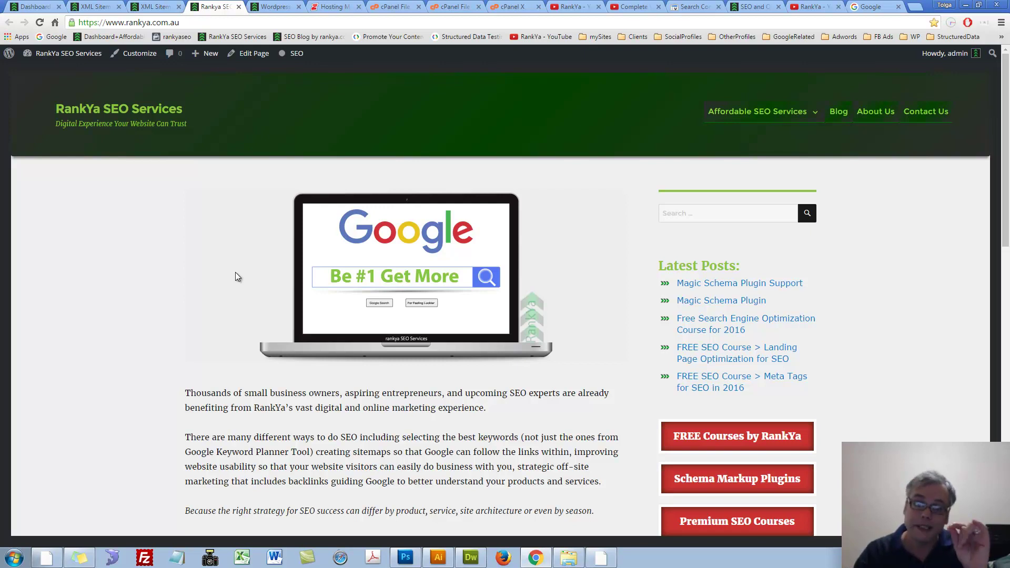
left_click(511, 6)
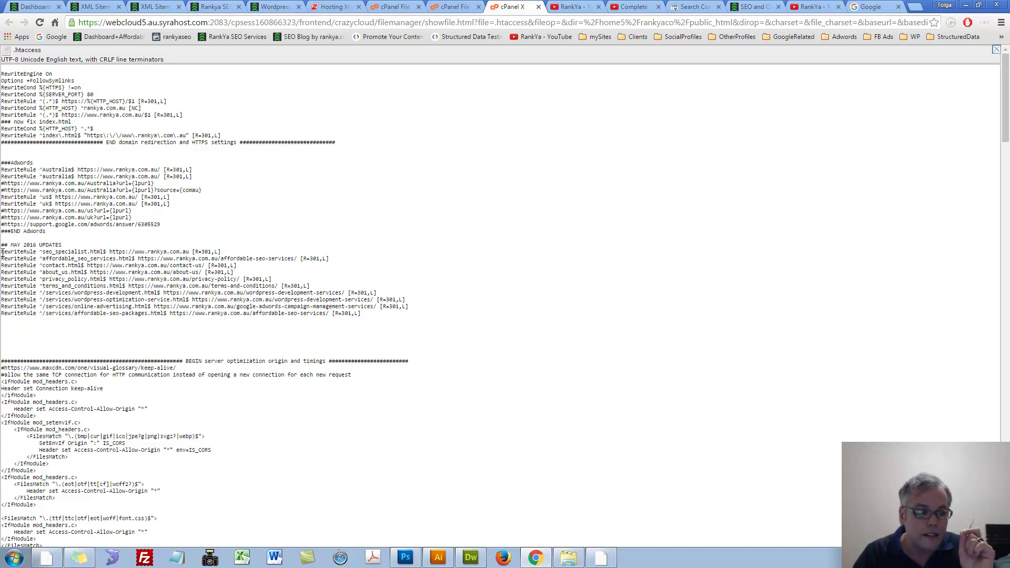
left_click_drag(2, 252, 225, 284)
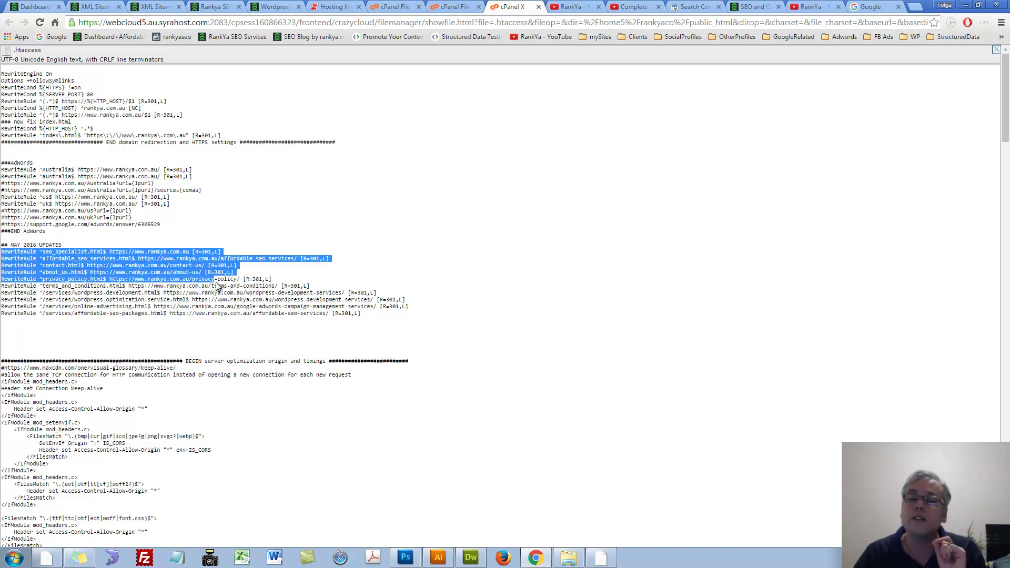
left_click(351, 266)
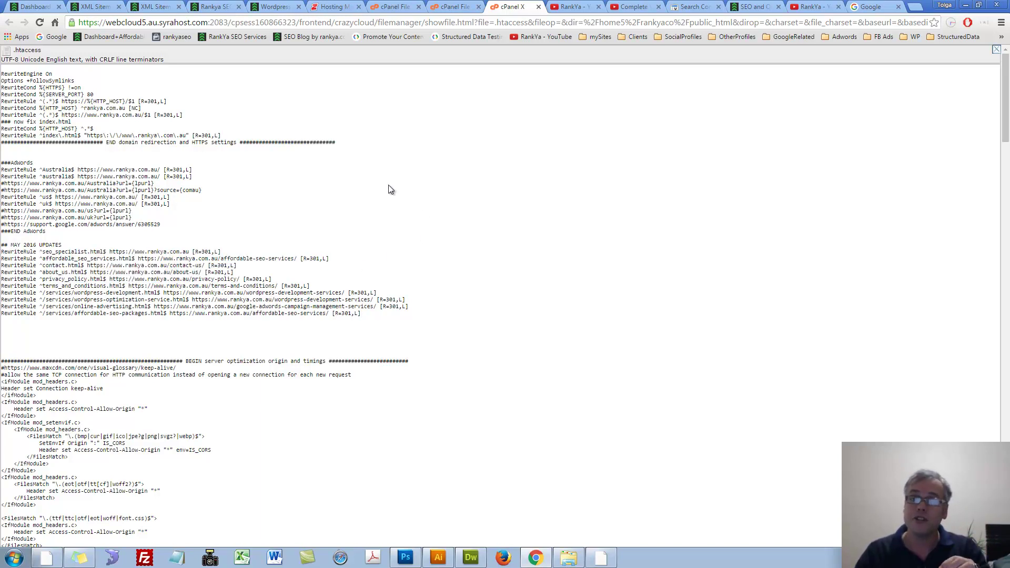
left_click(219, 8)
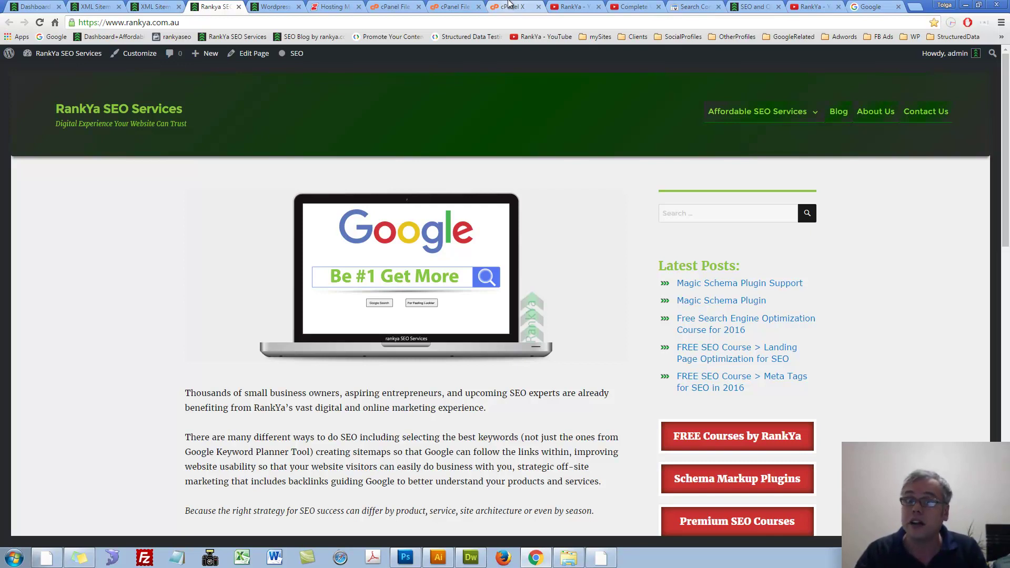
Step: Show the Search Console Sitemaps report with page-sitemap.xml submitted
left_click(694, 7)
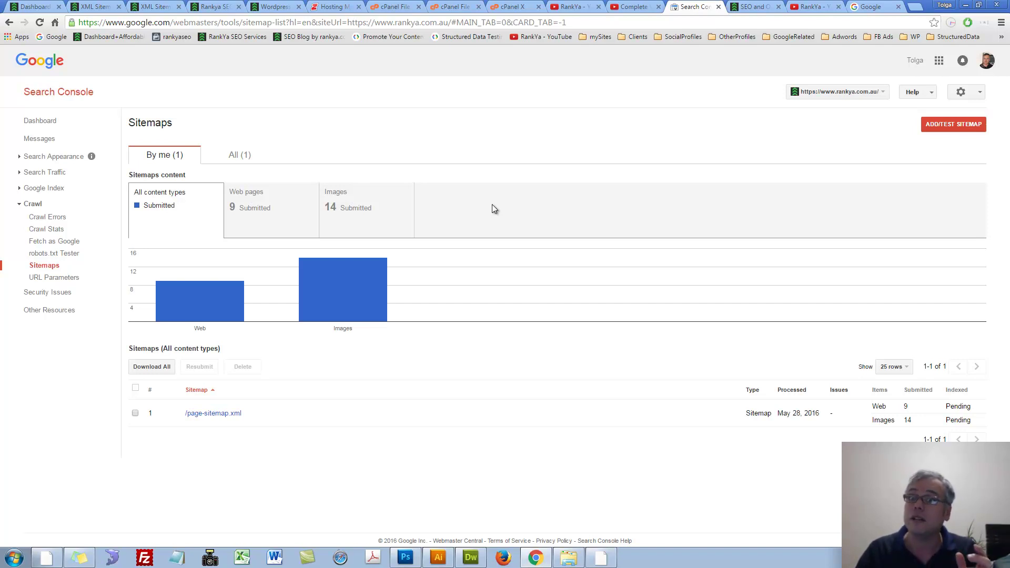
Step: Switch from the WordPress course playlist, admin dashboard and RankYa Blog tabs to RankYa's YouTube Videos page
left_click(634, 6)
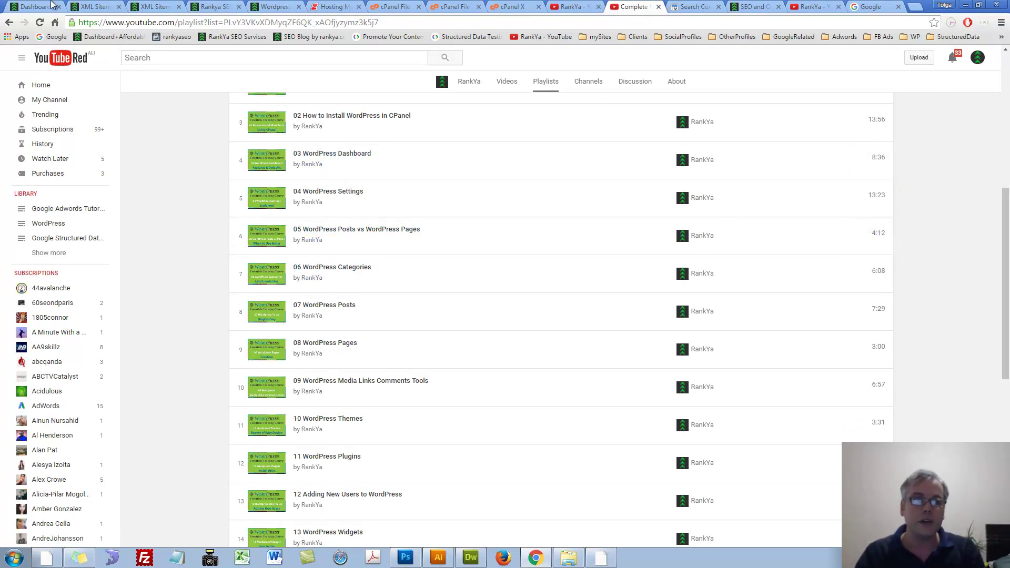
left_click(23, 6)
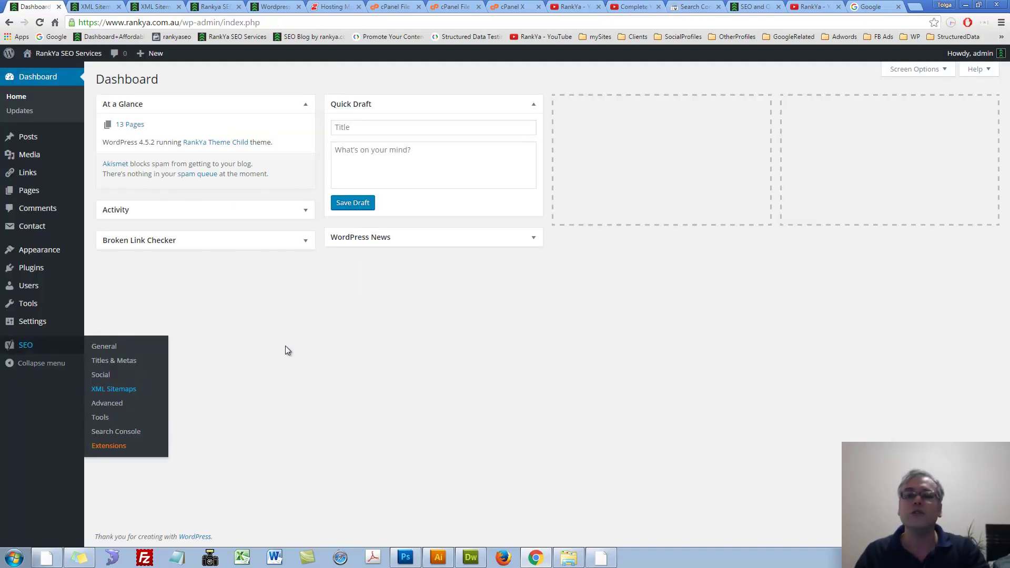
left_click(756, 8)
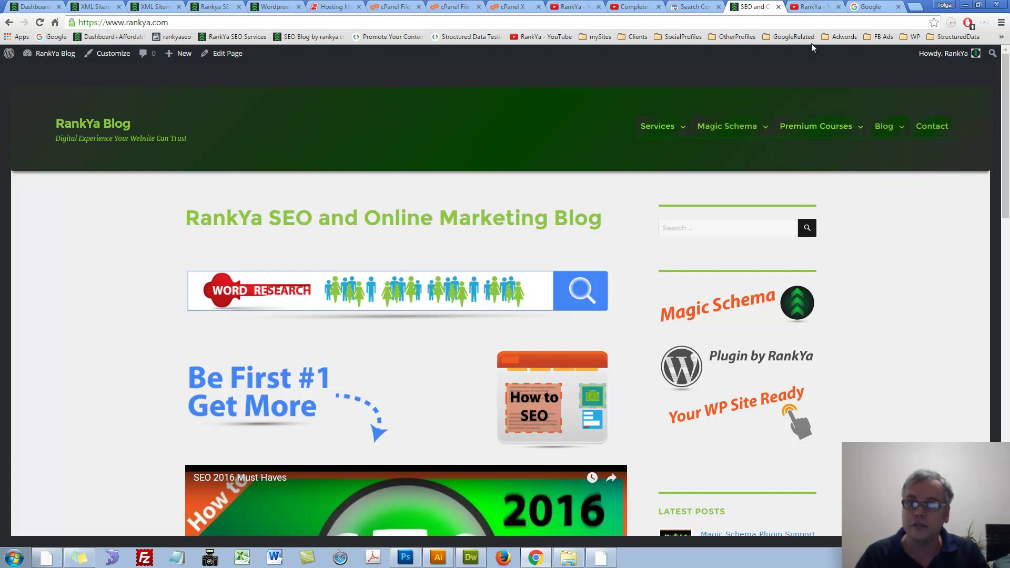
left_click(816, 7)
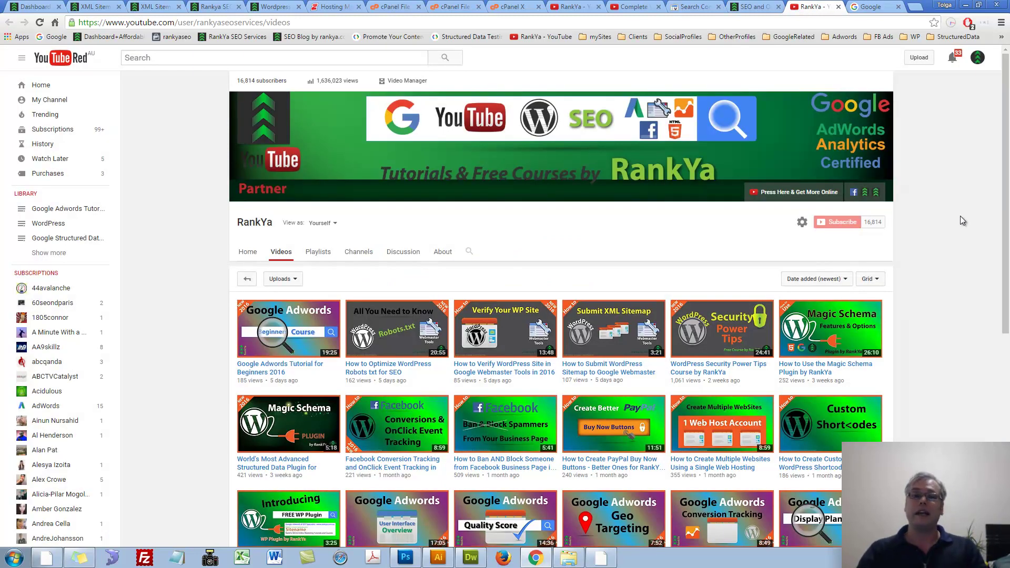